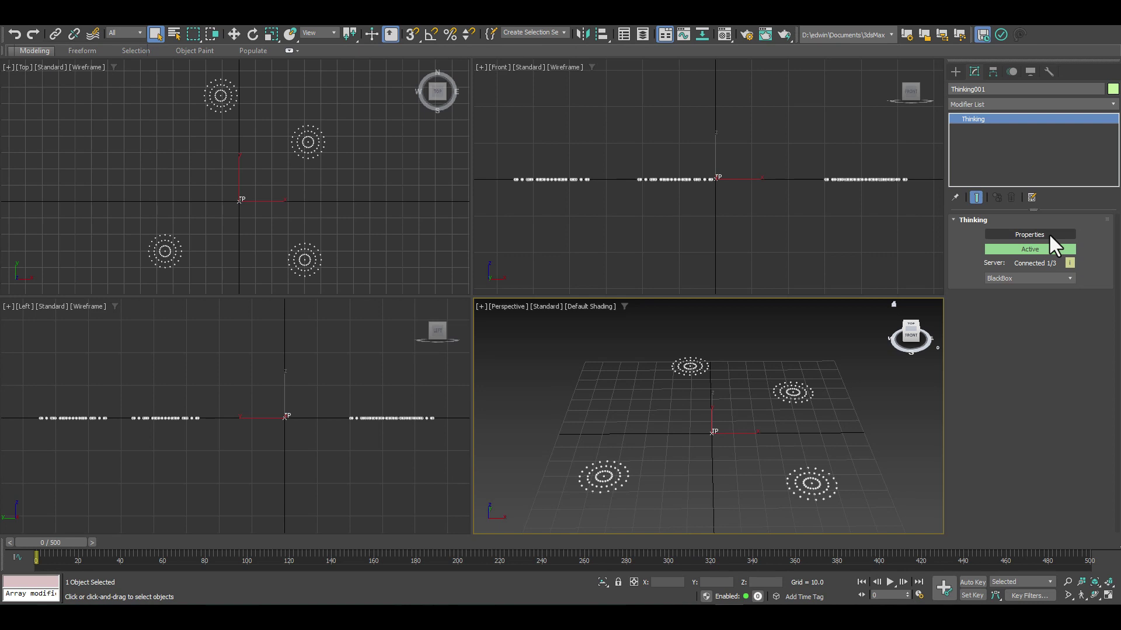
# - Open the thinkingParticles editor and view the ME-L set's ParticleDraw and TimeInterval settings
pyautogui.click(1029, 234)
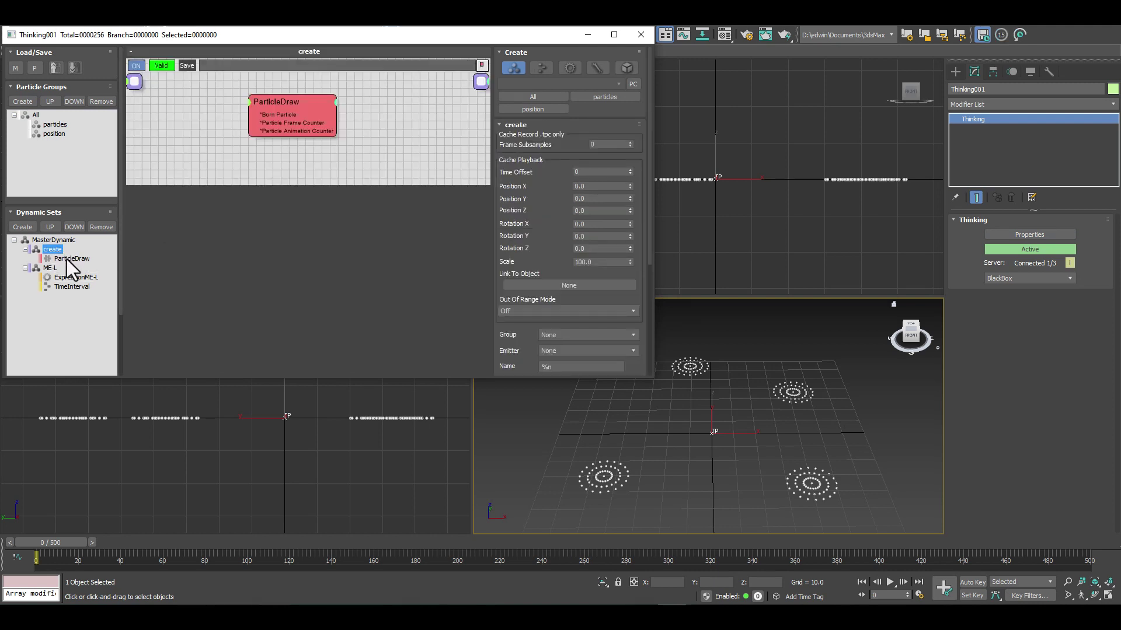
pyautogui.click(268, 111)
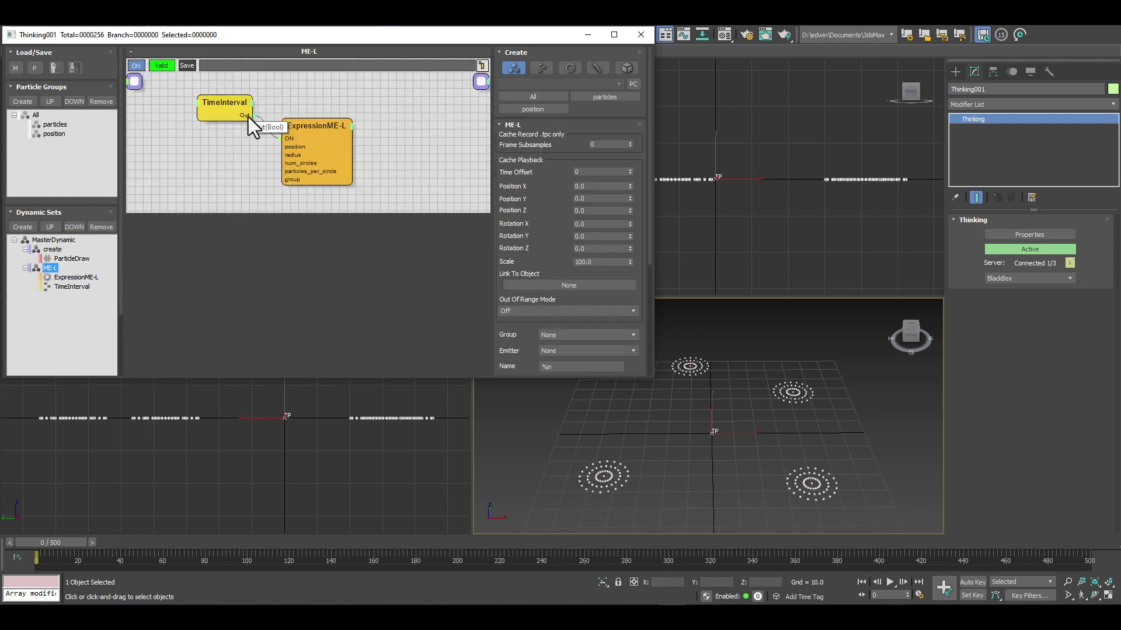
pyautogui.click(220, 105)
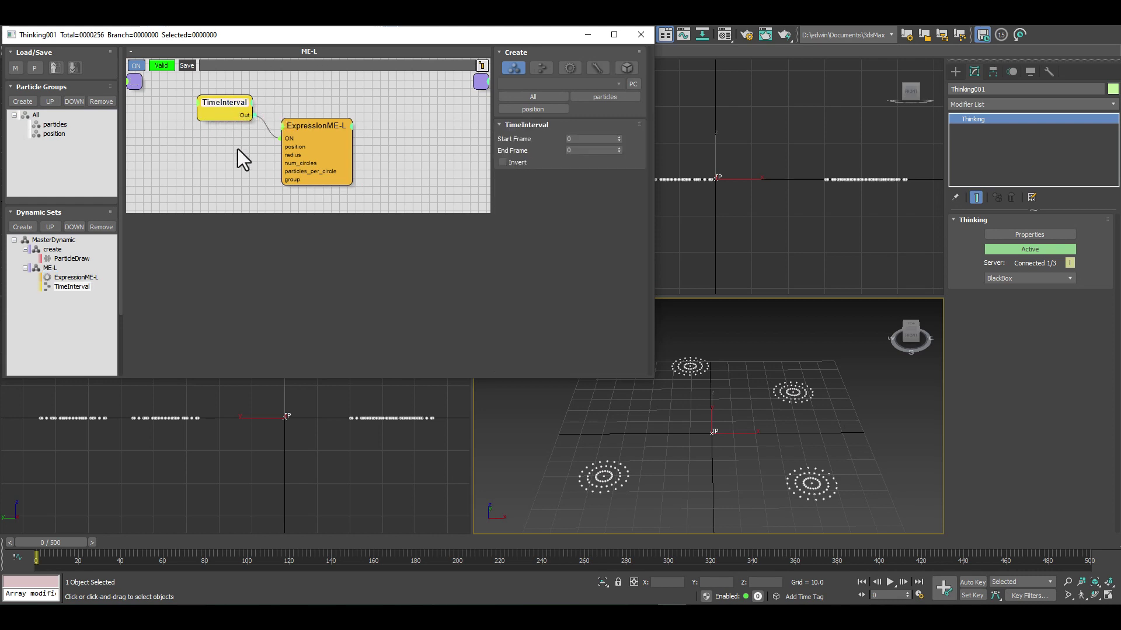
# - Try TimeInterval End Frame 100 but cancel to keep 0, then open the ExpressionME-L script editor
pyautogui.moveTo(327, 127)
pyautogui.mouseDown()
pyautogui.moveTo(338, 133)
pyautogui.moveTo(339, 107)
pyautogui.moveTo(334, 124)
pyautogui.mouseUp()
pyautogui.click(221, 109)
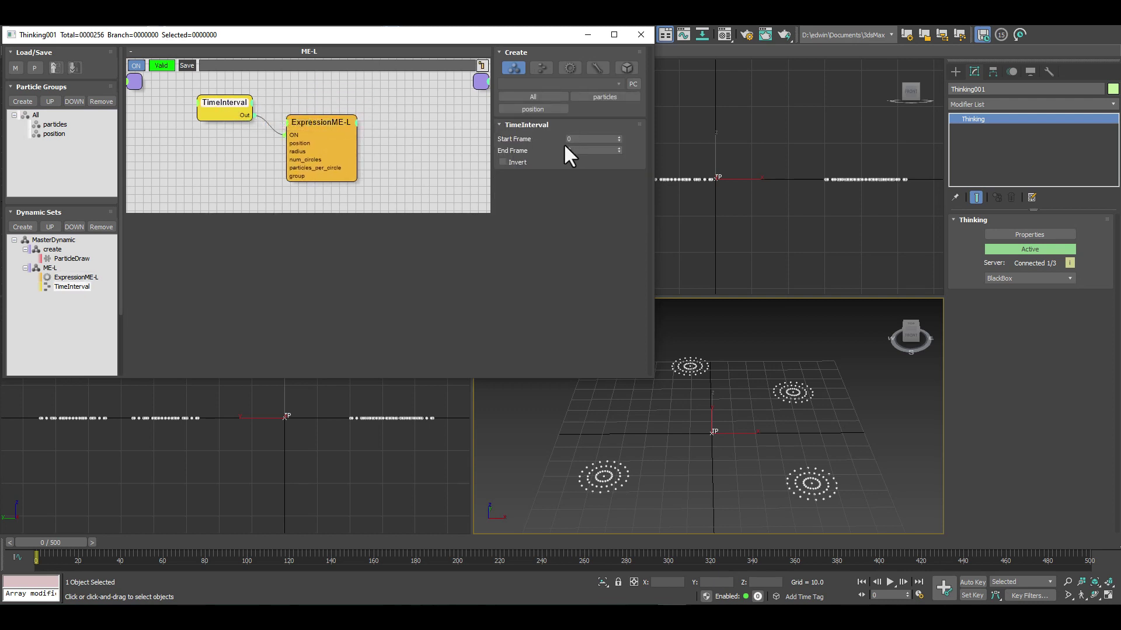
pyautogui.doubleClick(580, 151)
pyautogui.write('100')
pyautogui.press('Escape')
pyautogui.click(322, 146)
pyautogui.click(587, 135)
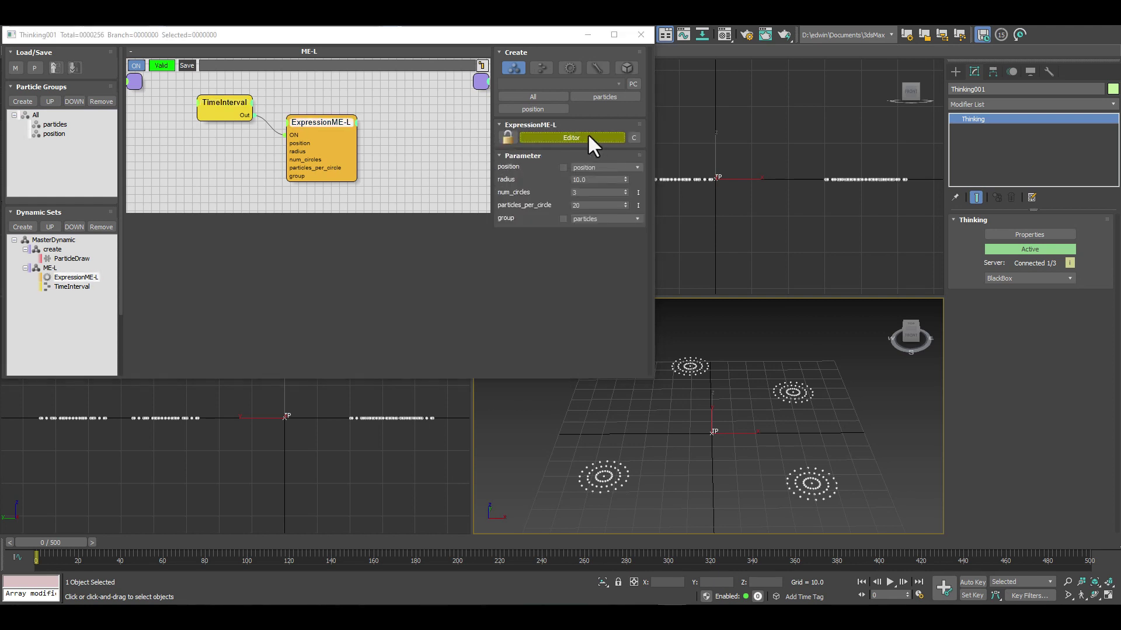
# - Highlight the input_desc lines 2–5, keep position as the input group, and restore the floating editor
pyautogui.moveTo(582, 67); pyautogui.dragTo(788, 37)
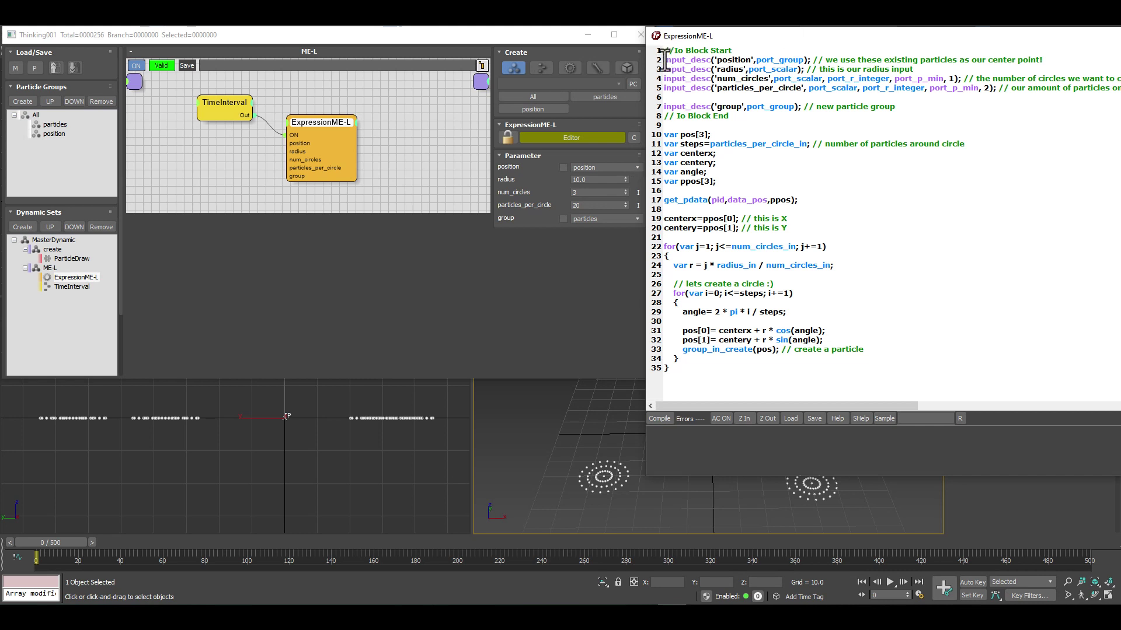
pyautogui.moveTo(663, 60); pyautogui.dragTo(906, 107)
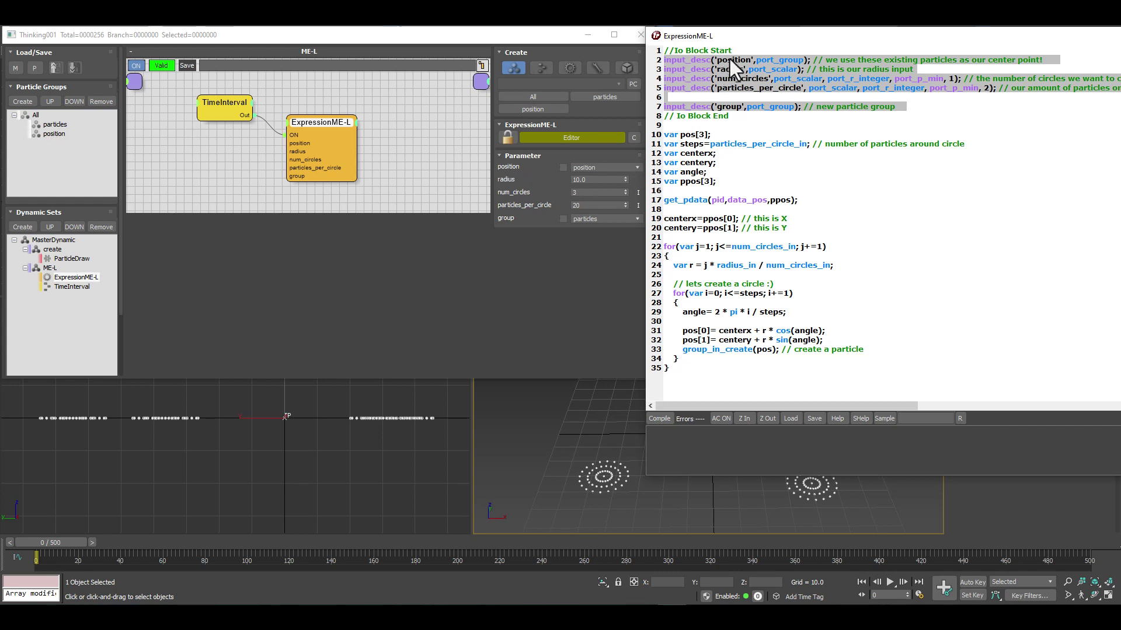
pyautogui.click(599, 164)
pyautogui.click(600, 163)
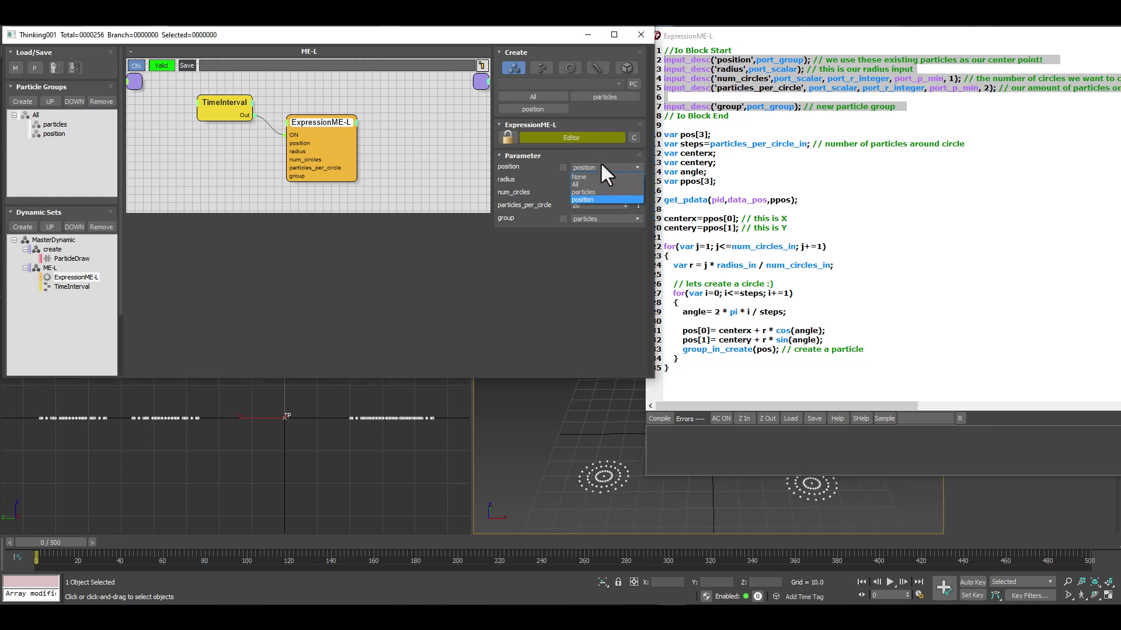
pyautogui.click(602, 164)
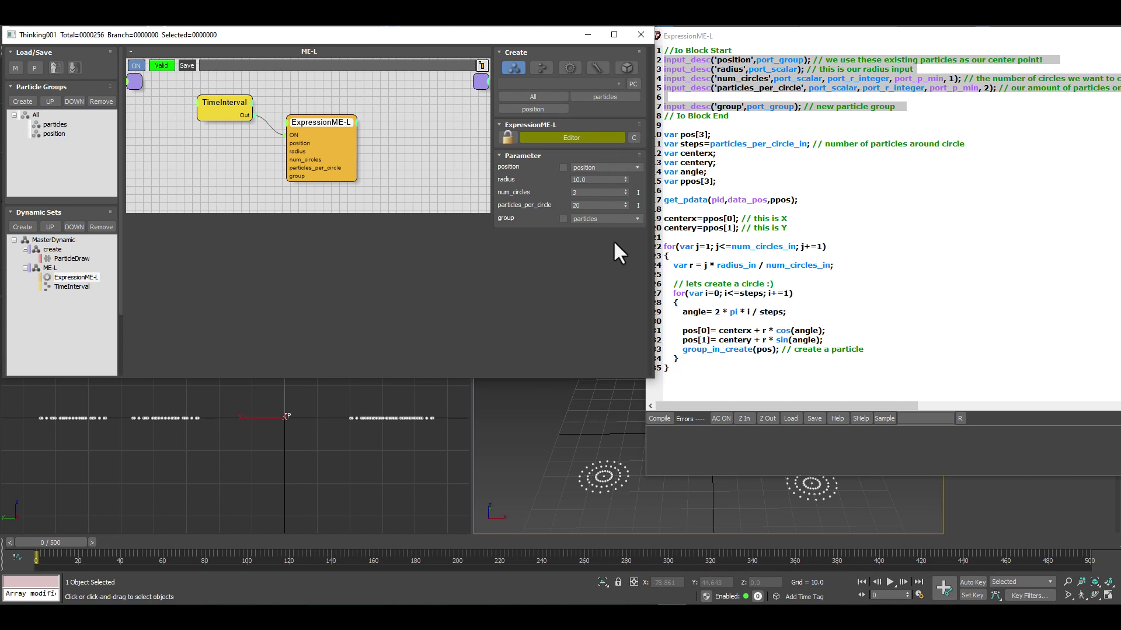
pyautogui.doubleClick(779, 36)
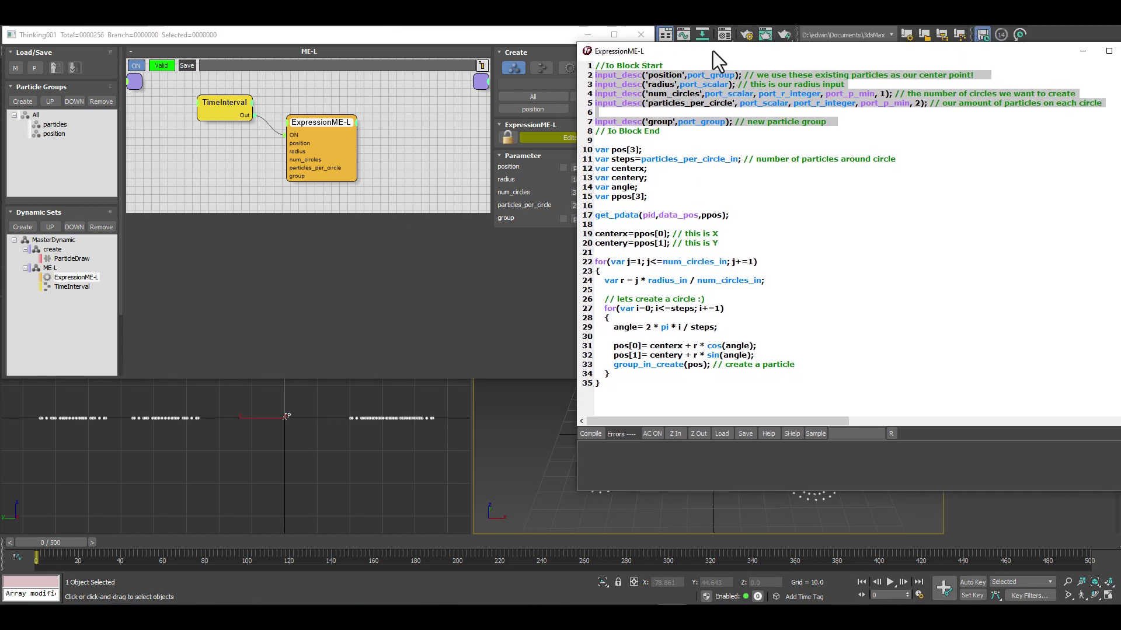
# - Open the SHelp online manual at the input_desc reference and move the browser into view
pyautogui.click(744, 224)
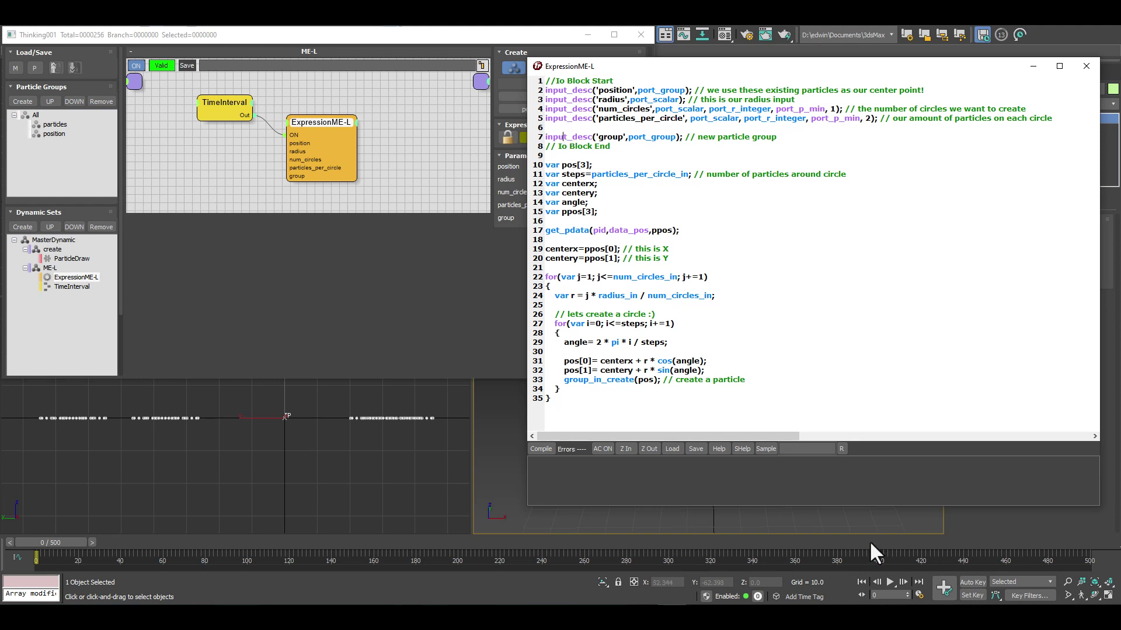
pyautogui.click(744, 448)
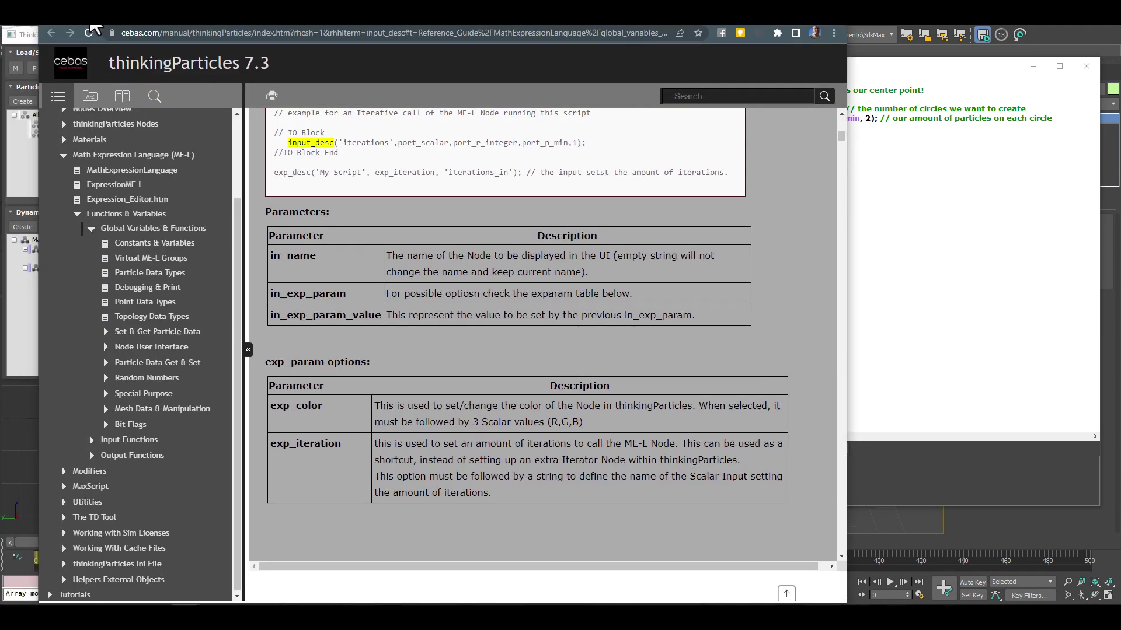
pyautogui.moveTo(88, 31); pyautogui.dragTo(355, 205)
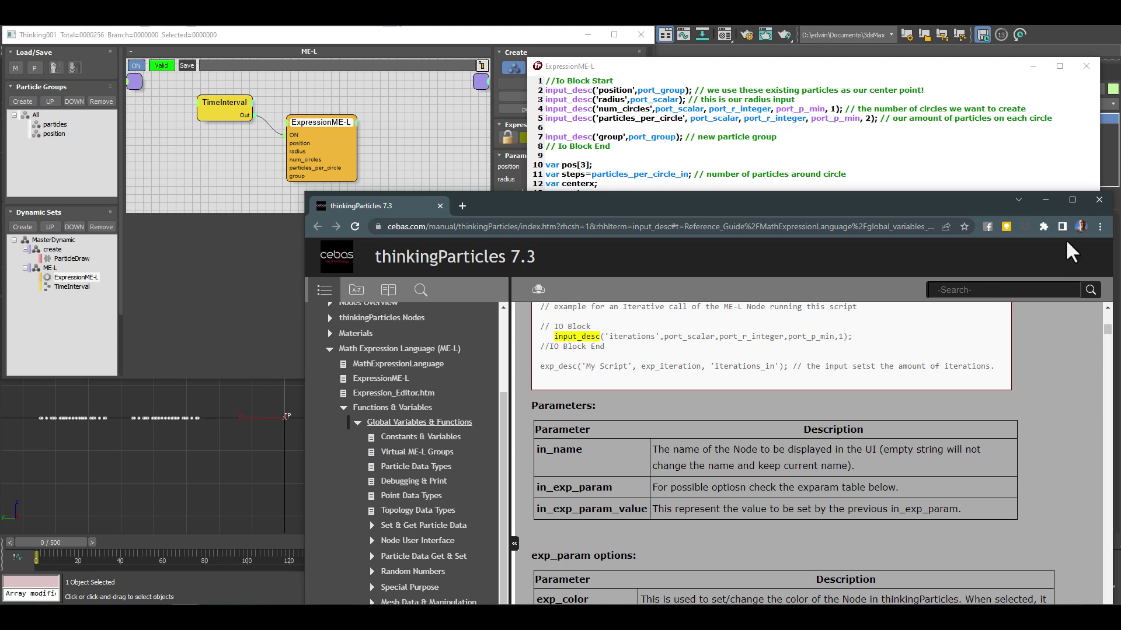
# - Close the Chrome window showing the thinkingParticles manual
pyautogui.click(1099, 200)
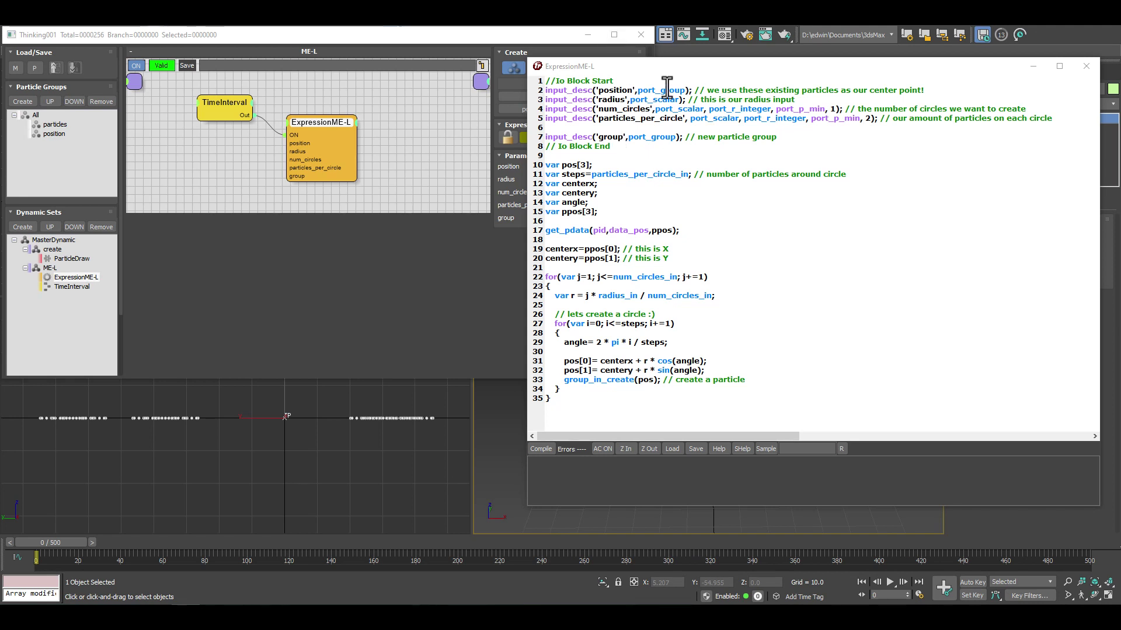
pyautogui.click(545, 171)
pyautogui.moveTo(545, 170); pyautogui.dragTo(620, 214)
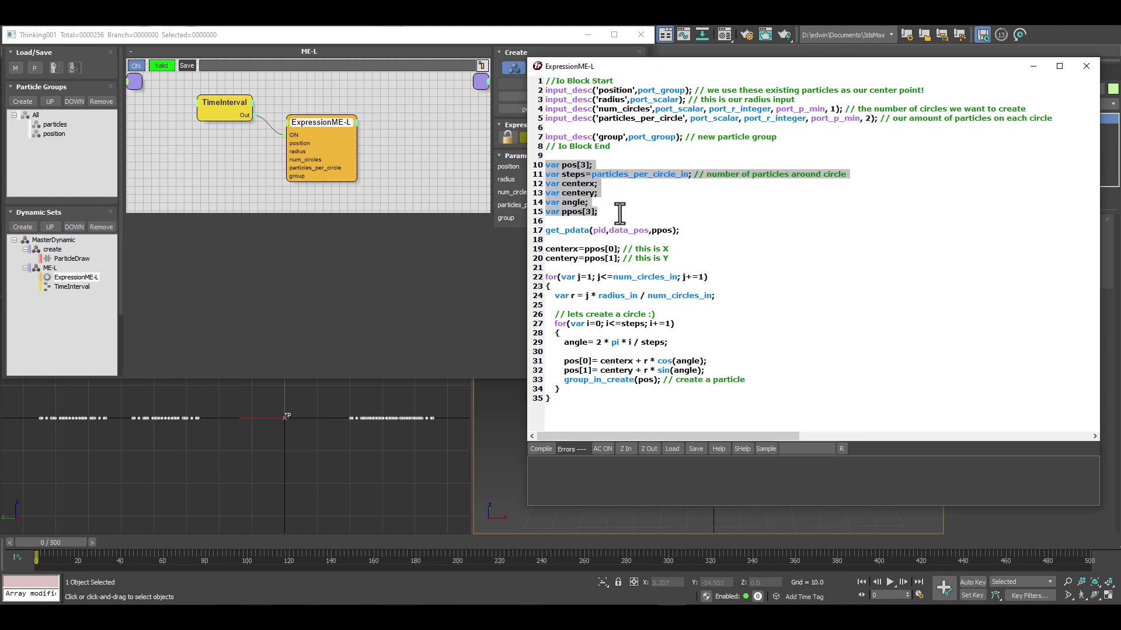
pyautogui.click(608, 165)
pyautogui.doubleClick(572, 174)
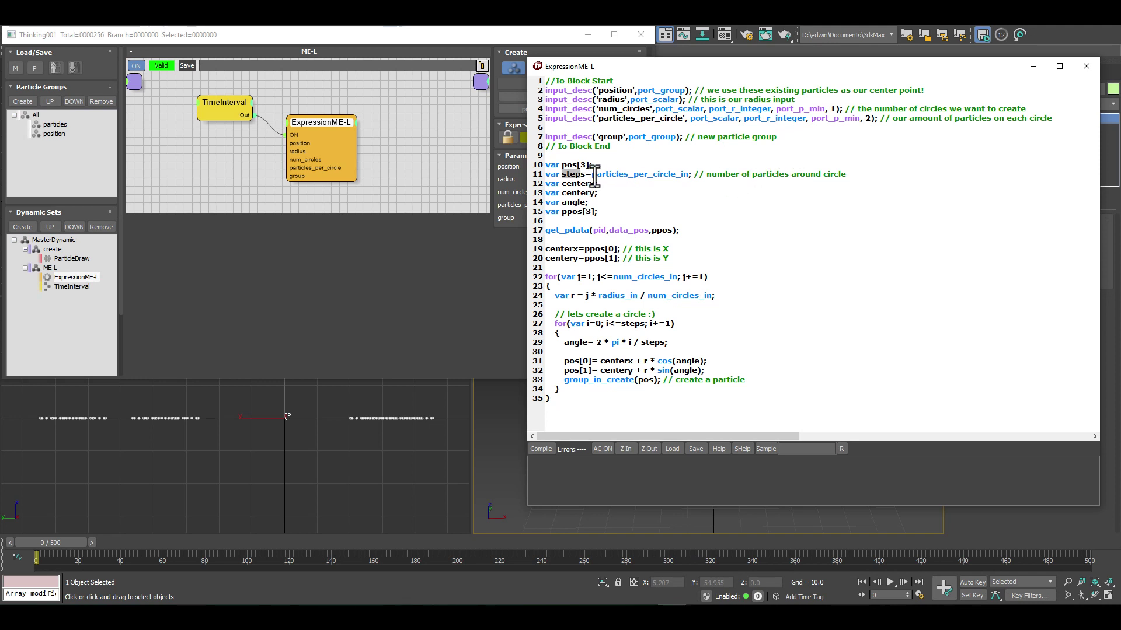
pyautogui.moveTo(649, 67); pyautogui.dragTo(750, 57)
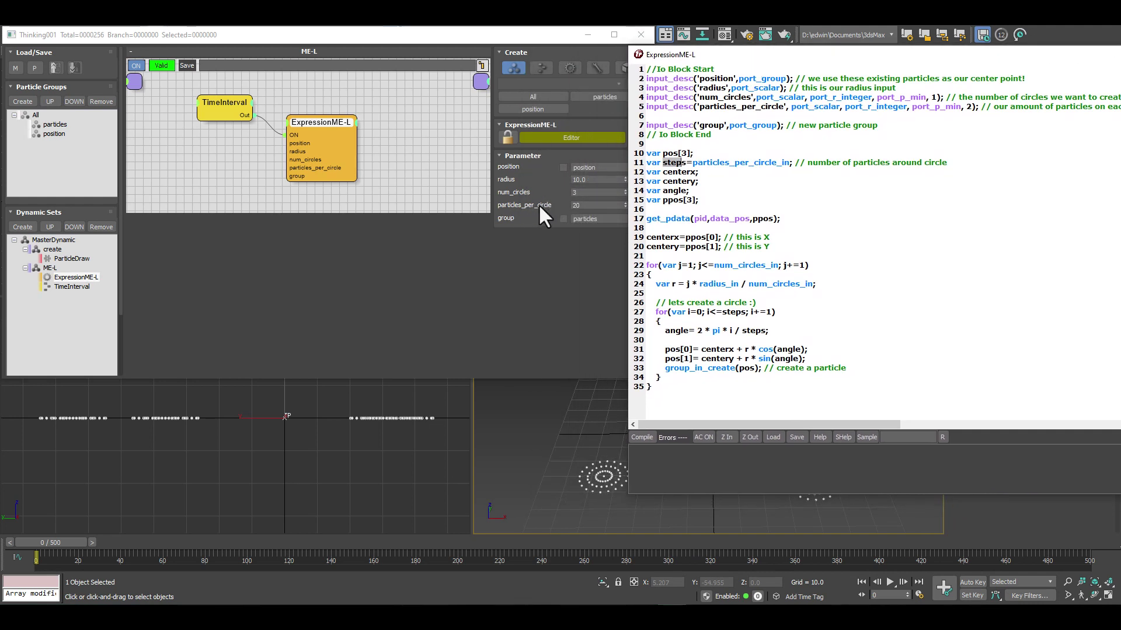
pyautogui.moveTo(815, 53); pyautogui.dragTo(671, 61)
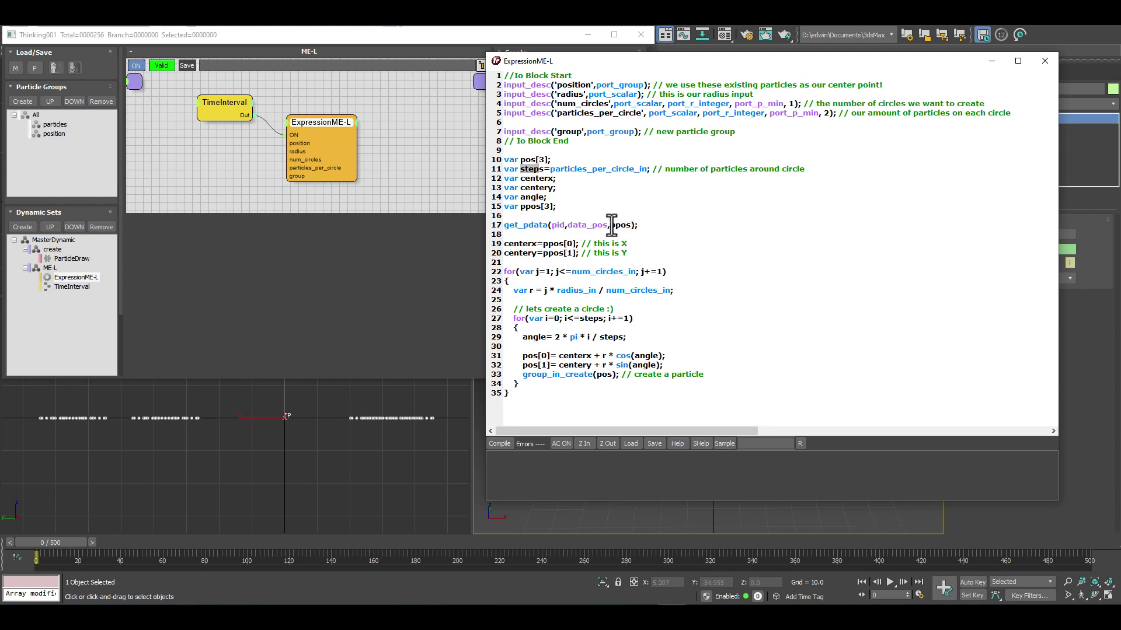
pyautogui.doubleClick(594, 225)
pyautogui.moveTo(591, 225); pyautogui.dragTo(569, 224)
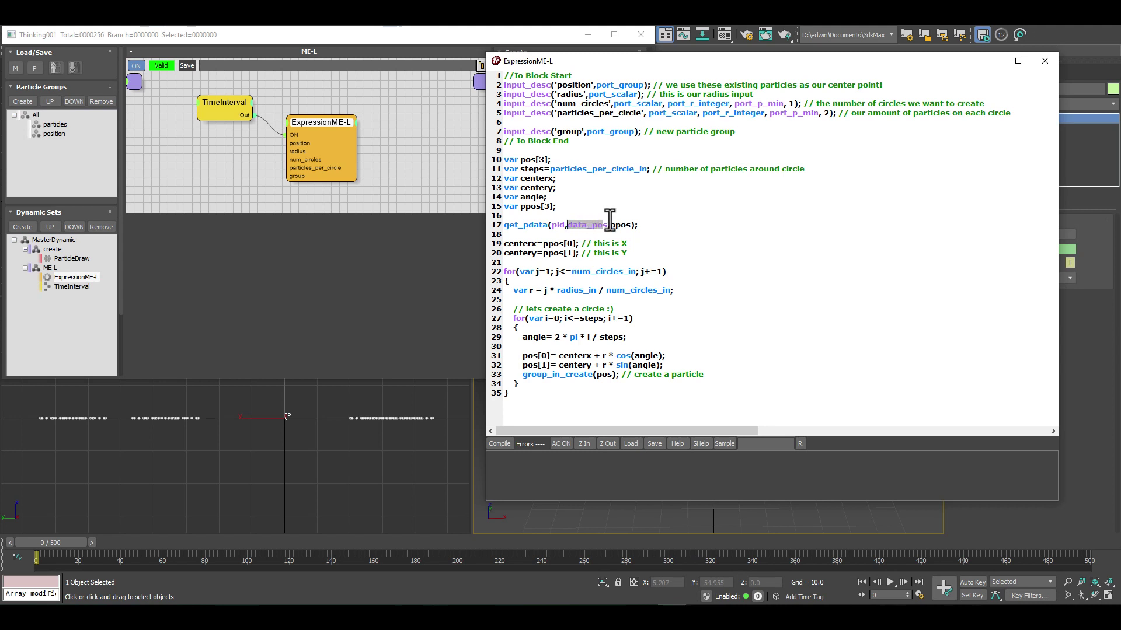
pyautogui.click(642, 225)
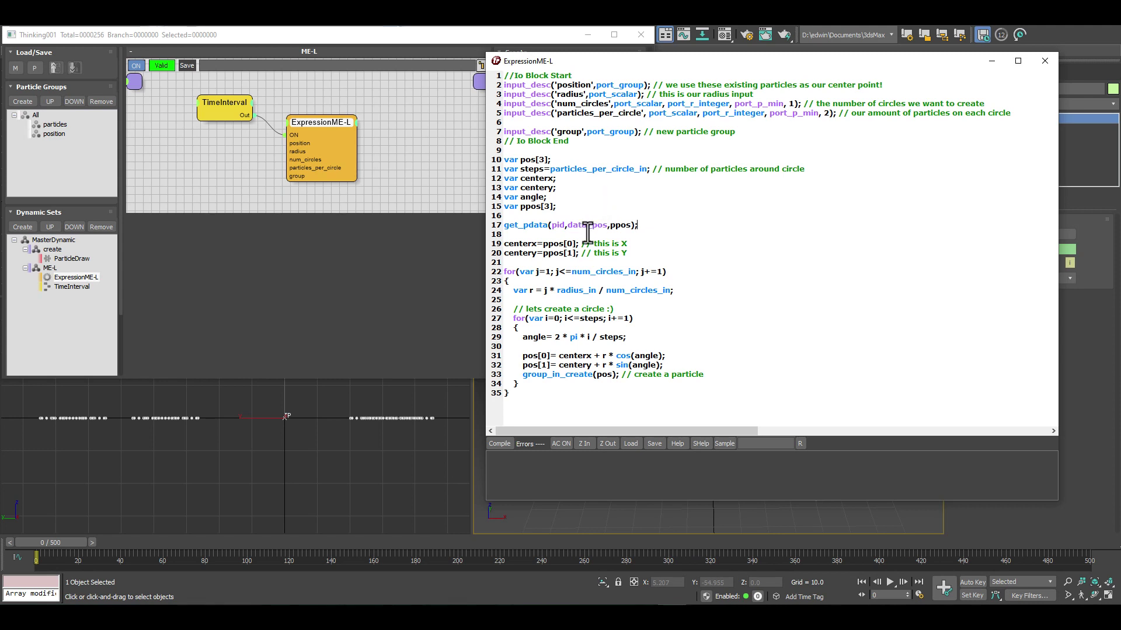
pyautogui.click(498, 86)
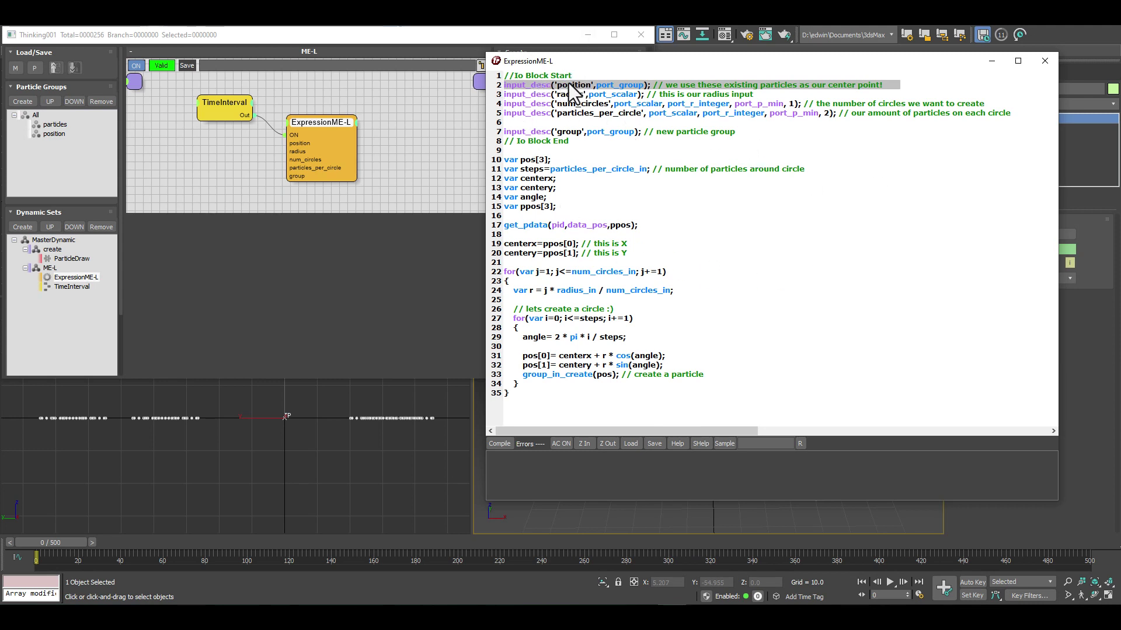
pyautogui.doubleClick(558, 224)
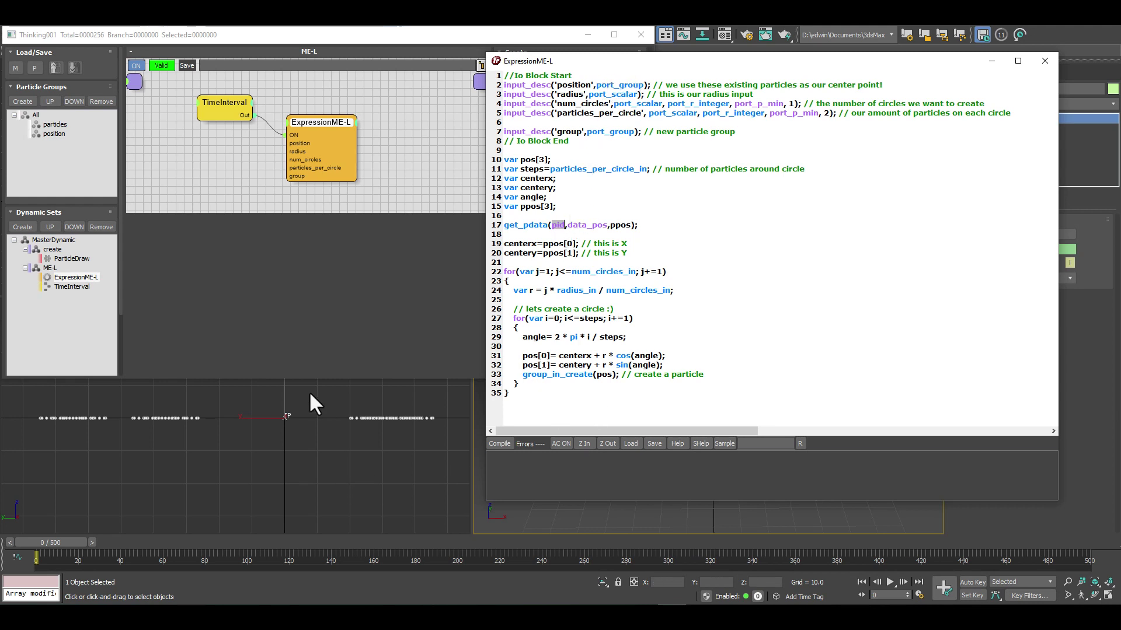
pyautogui.moveTo(858, 61); pyautogui.dragTo(379, 93)
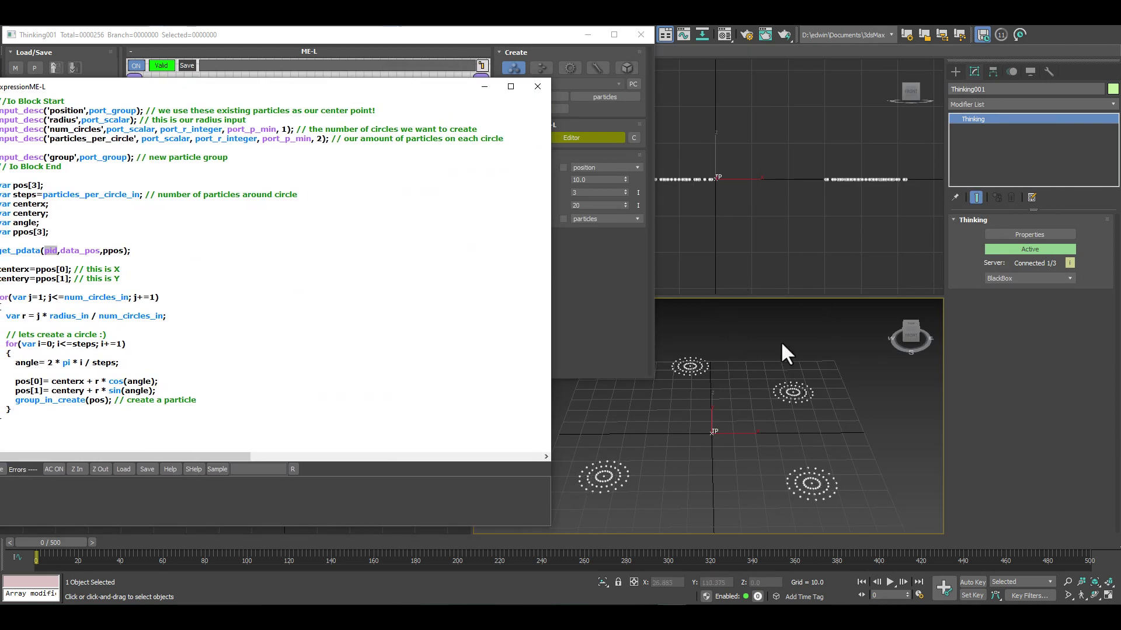
pyautogui.moveTo(120, 86); pyautogui.dragTo(251, 67)
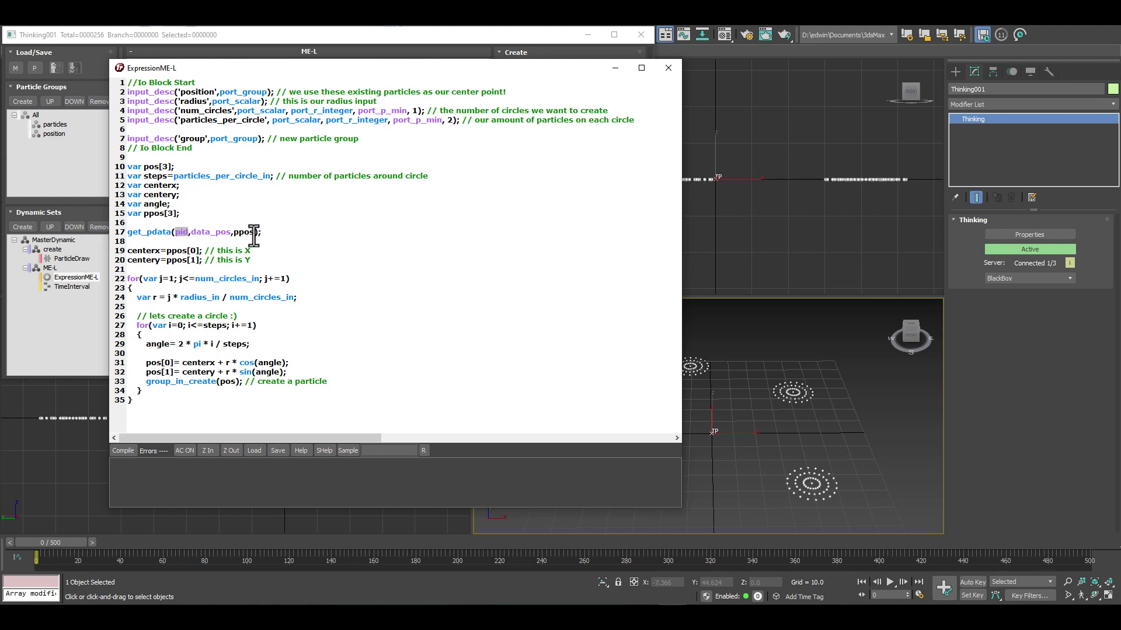
pyautogui.moveTo(267, 68); pyautogui.dragTo(692, 35)
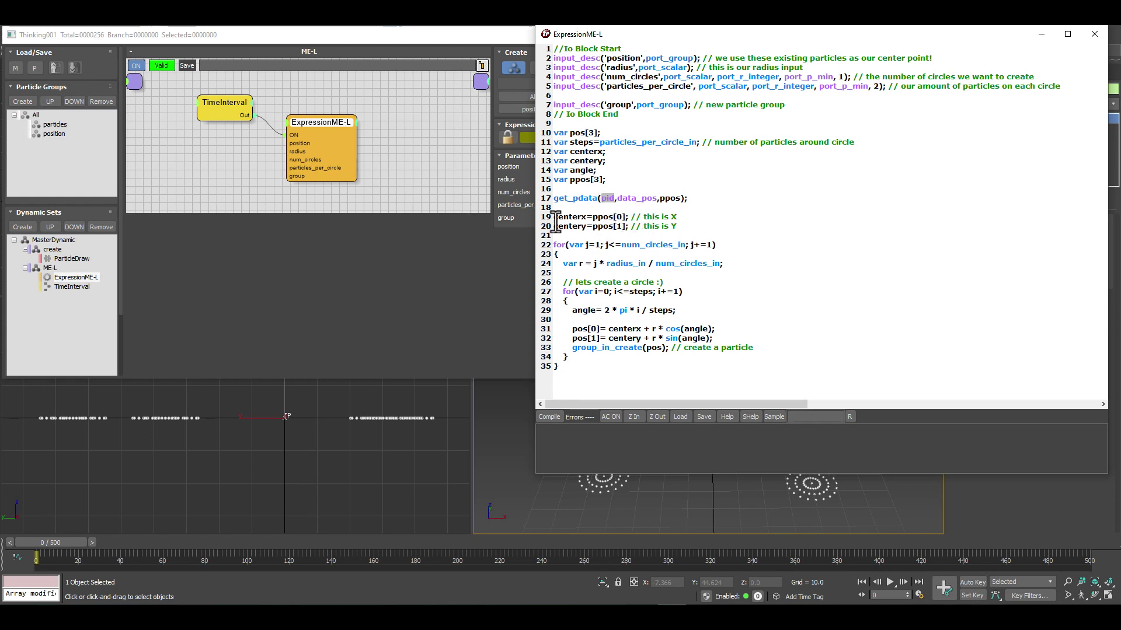
pyautogui.moveTo(553, 217); pyautogui.dragTo(619, 217)
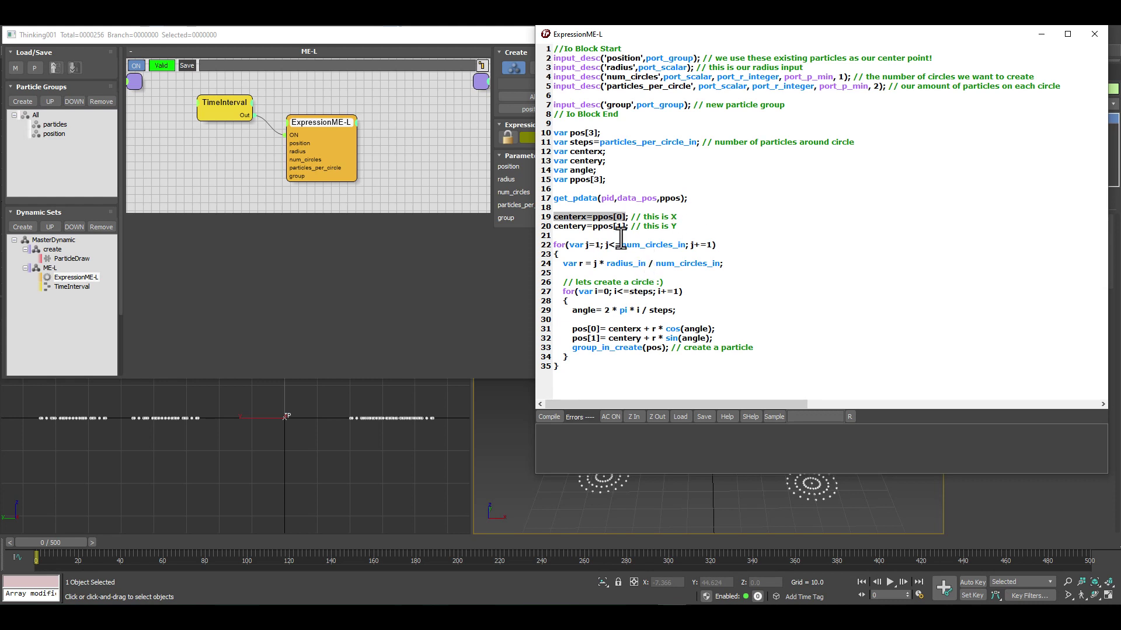
pyautogui.moveTo(623, 245); pyautogui.dragTo(684, 245)
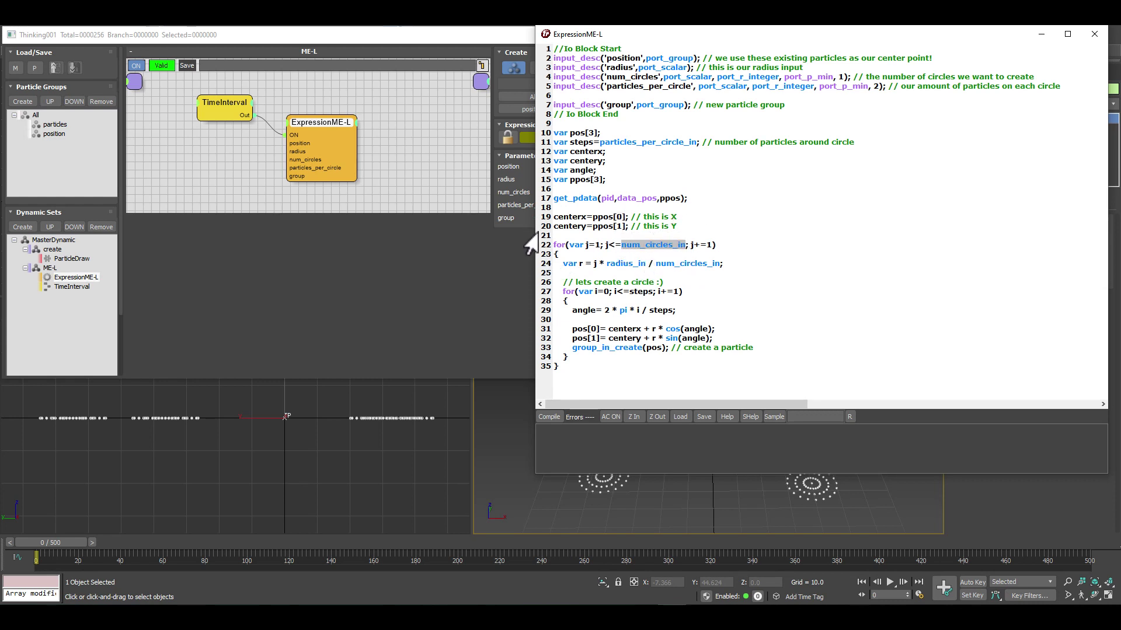
pyautogui.moveTo(652, 34); pyautogui.dragTo(744, 43)
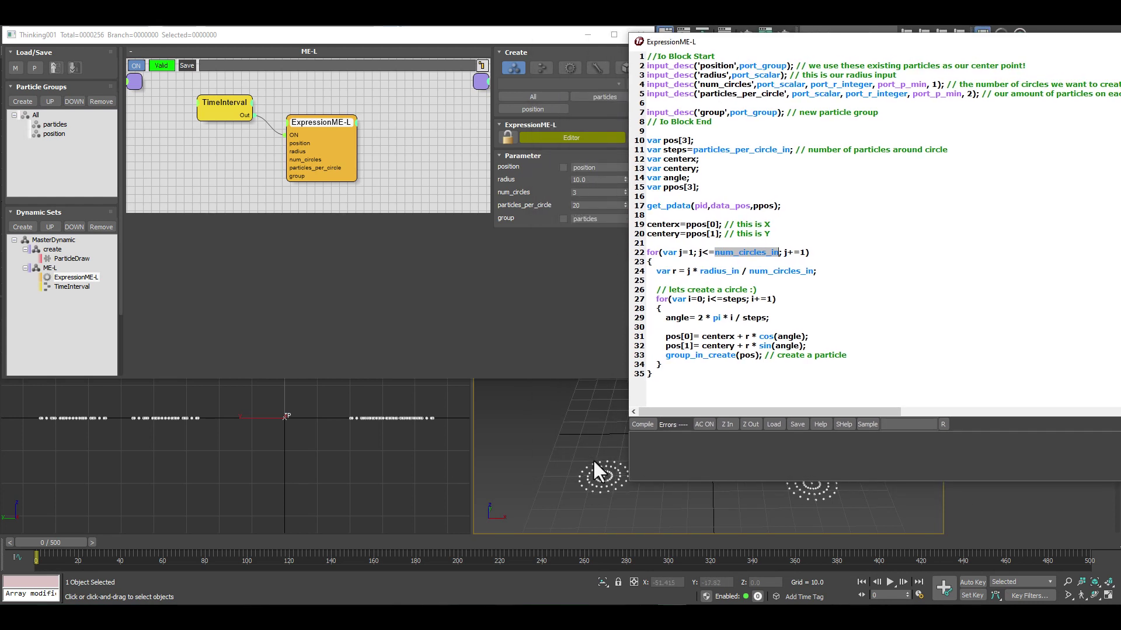
pyautogui.moveTo(821, 42); pyautogui.dragTo(670, 35)
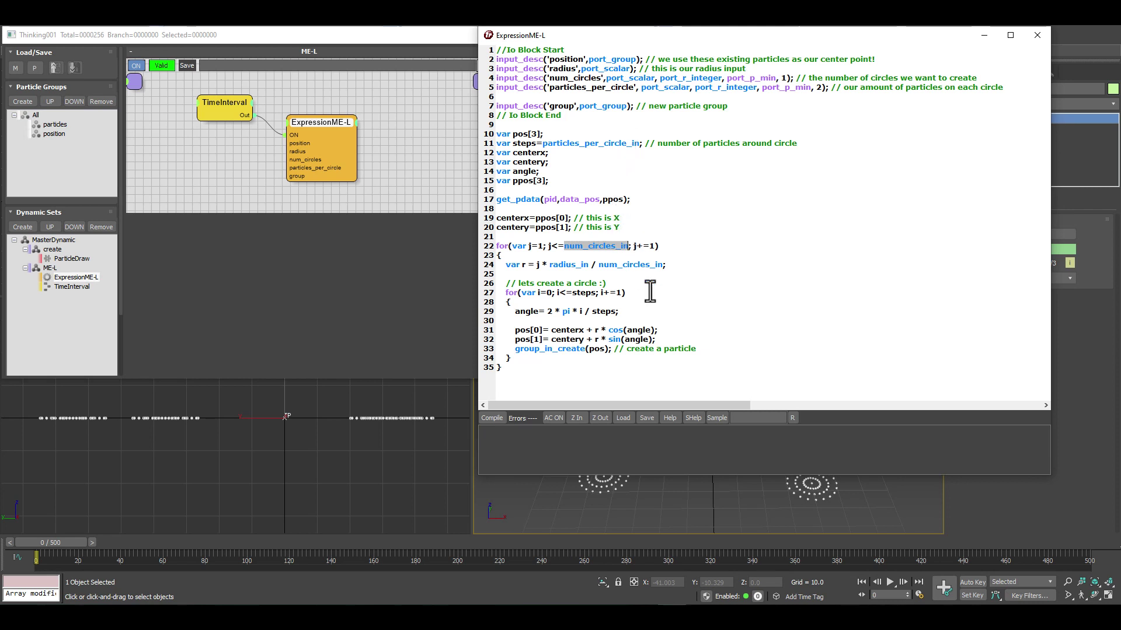
pyautogui.moveTo(675, 340); pyautogui.dragTo(509, 330)
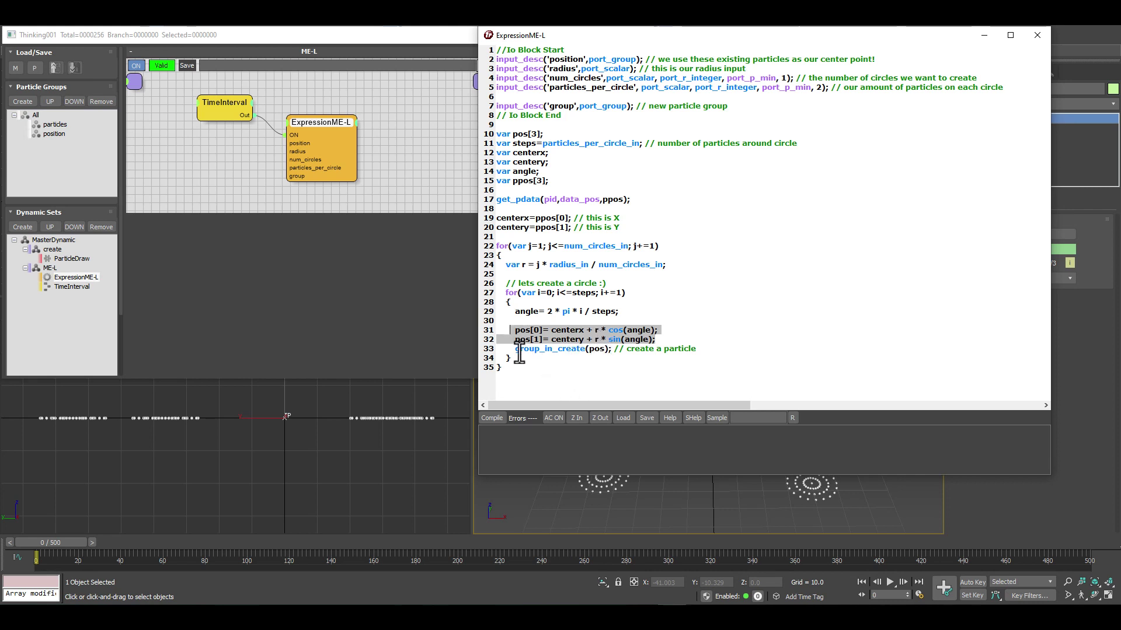
pyautogui.moveTo(515, 350); pyautogui.dragTo(695, 351)
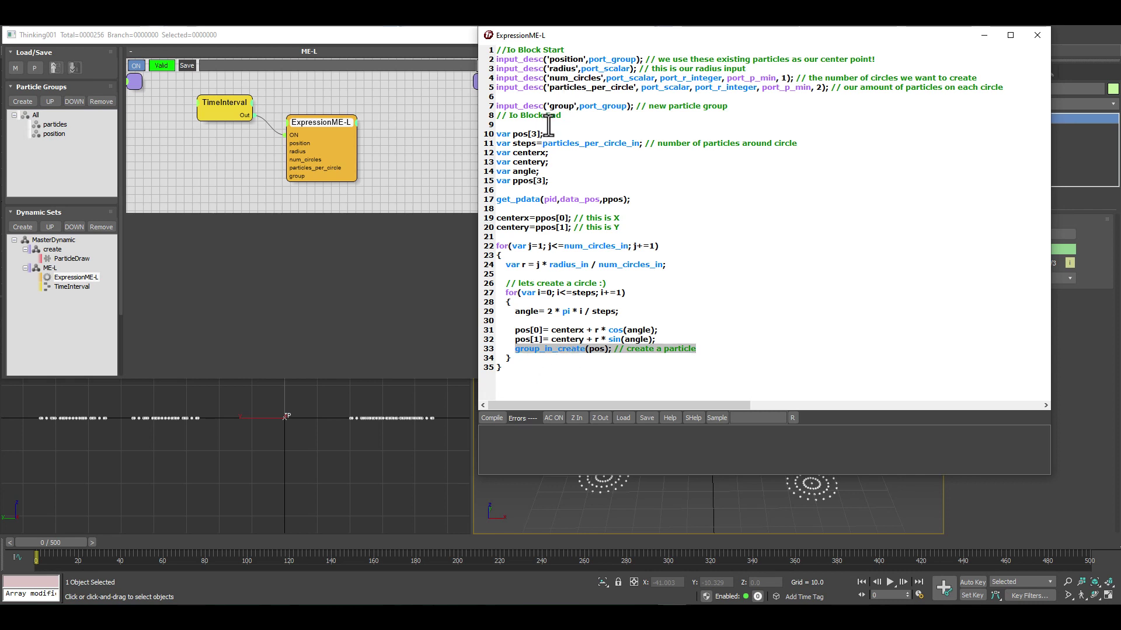
pyautogui.moveTo(546, 105); pyautogui.dragTo(580, 106)
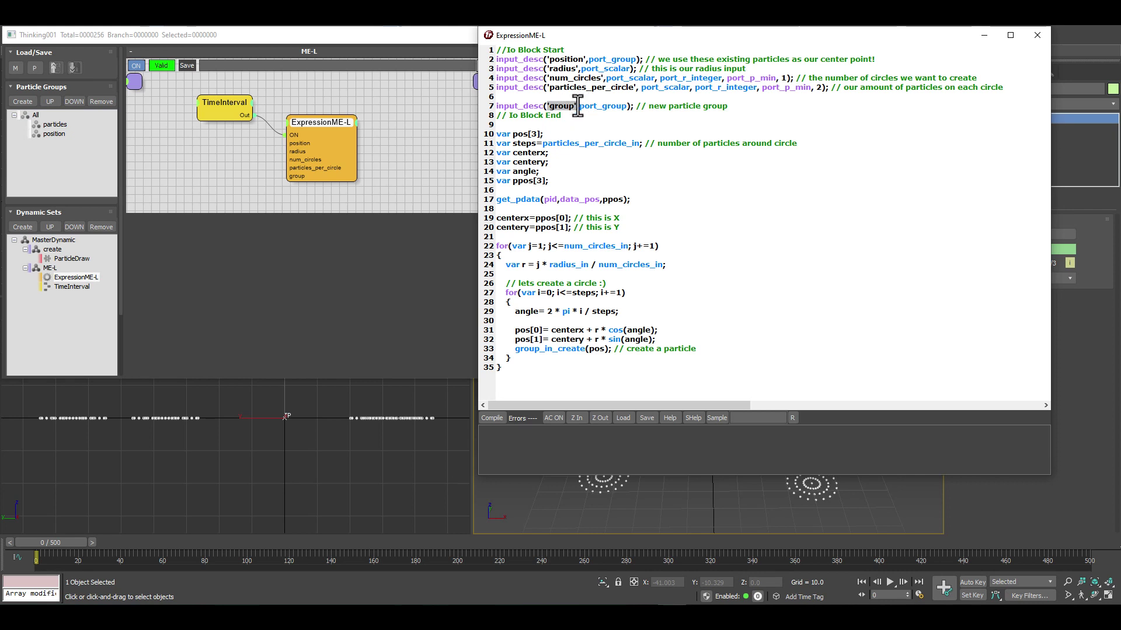
pyautogui.click(449, 38)
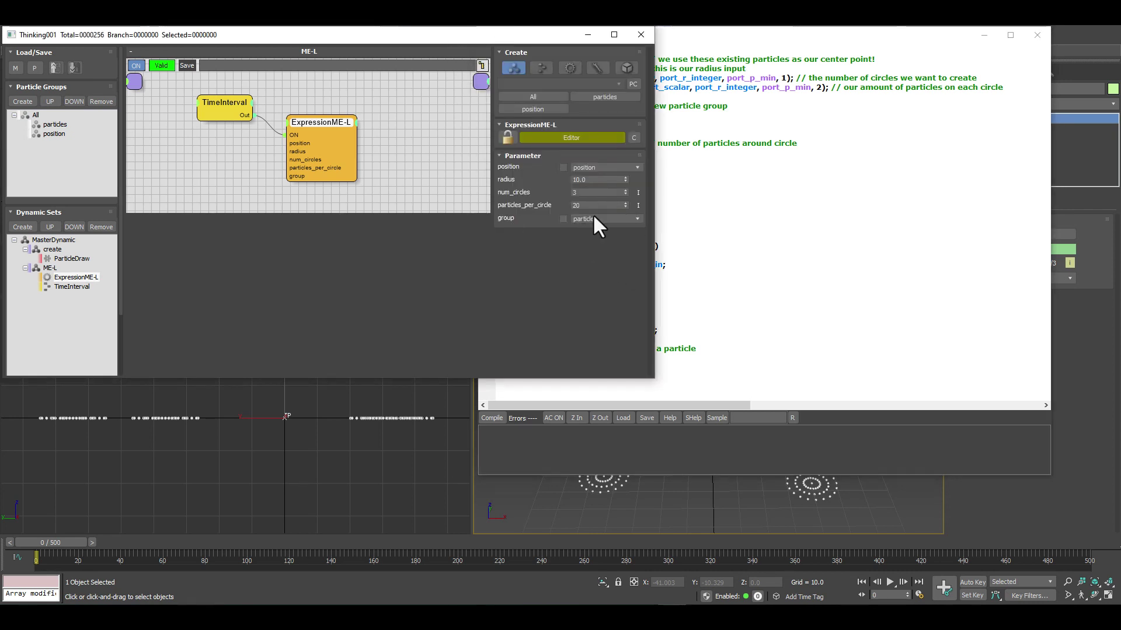
# - Close the ExpressionME-L script editor and show the create set's ParticleDraw operator
pyautogui.click(747, 32)
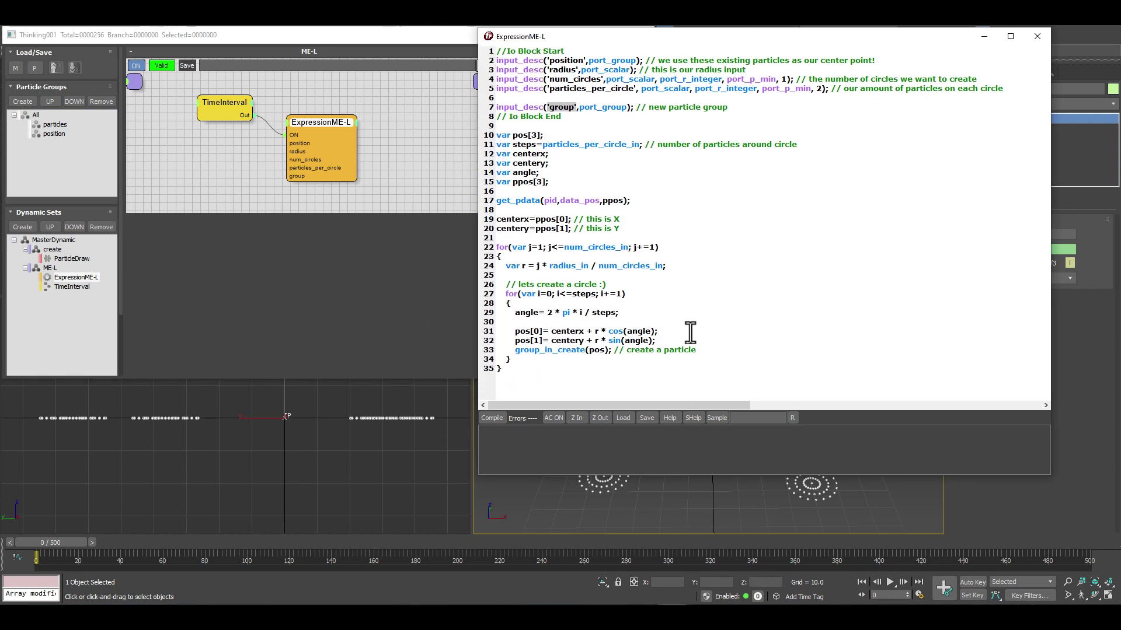
pyautogui.click(1036, 38)
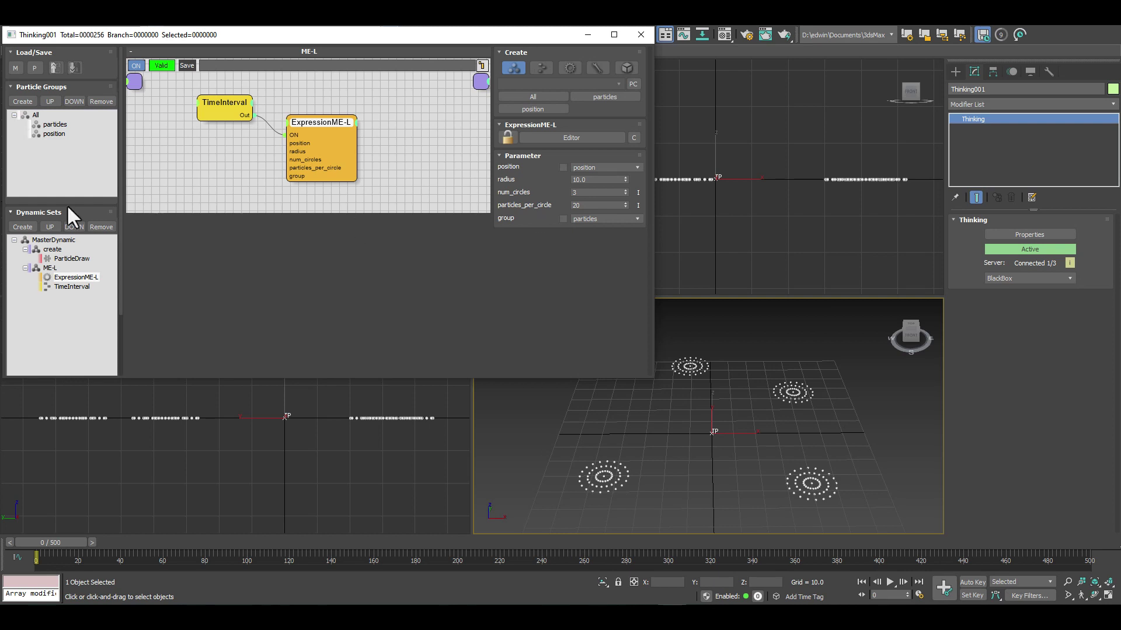
pyautogui.click(73, 259)
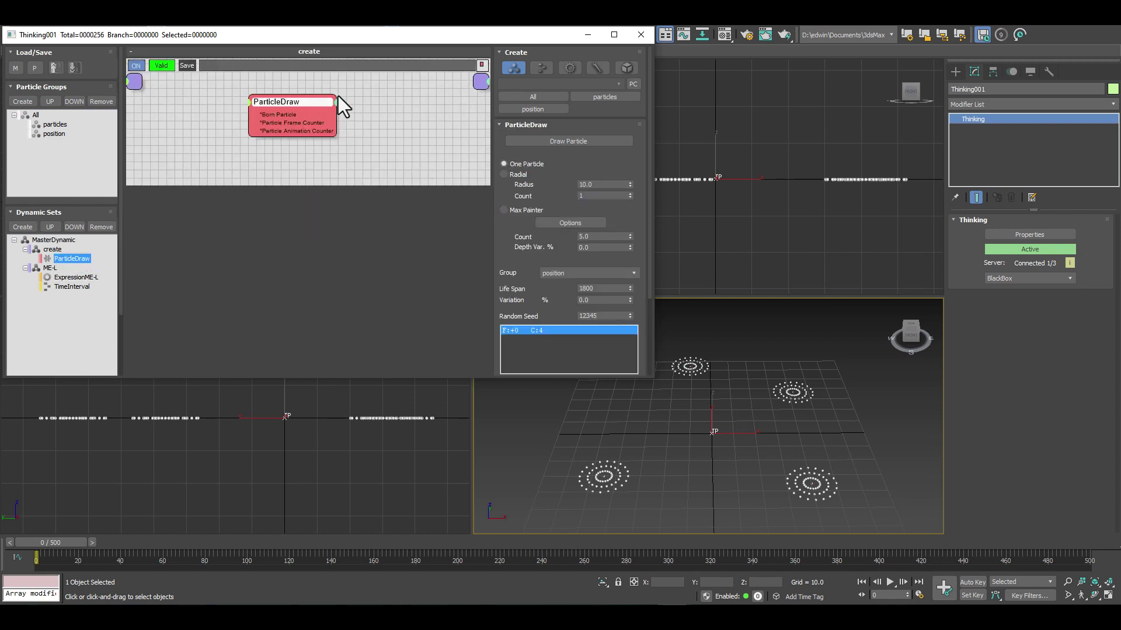
# - Draw six position particles in the Perspective view, return to frame 0, and select ExpressionME-L
pyautogui.click(557, 142)
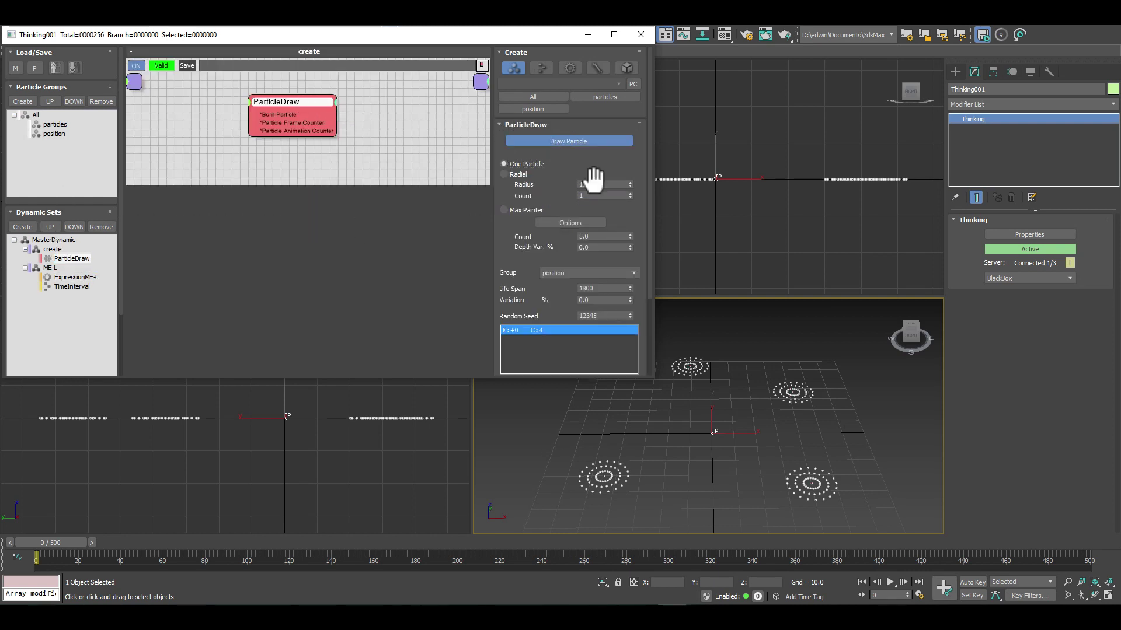
pyautogui.click(617, 417)
pyautogui.click(678, 400)
pyautogui.click(684, 473)
pyautogui.click(753, 448)
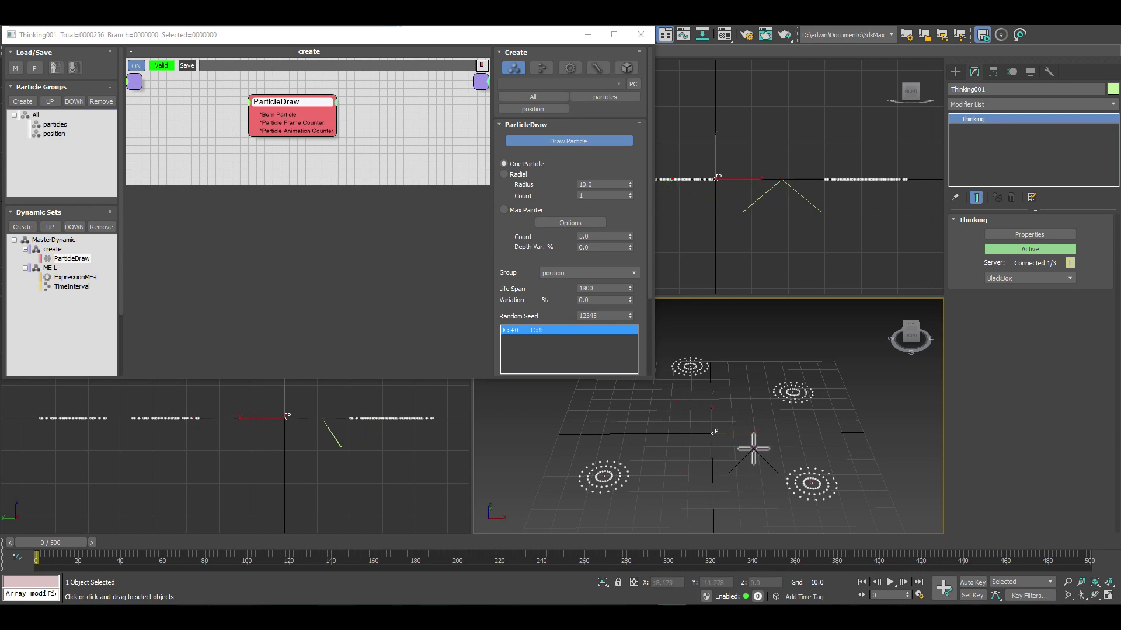
pyautogui.click(835, 407)
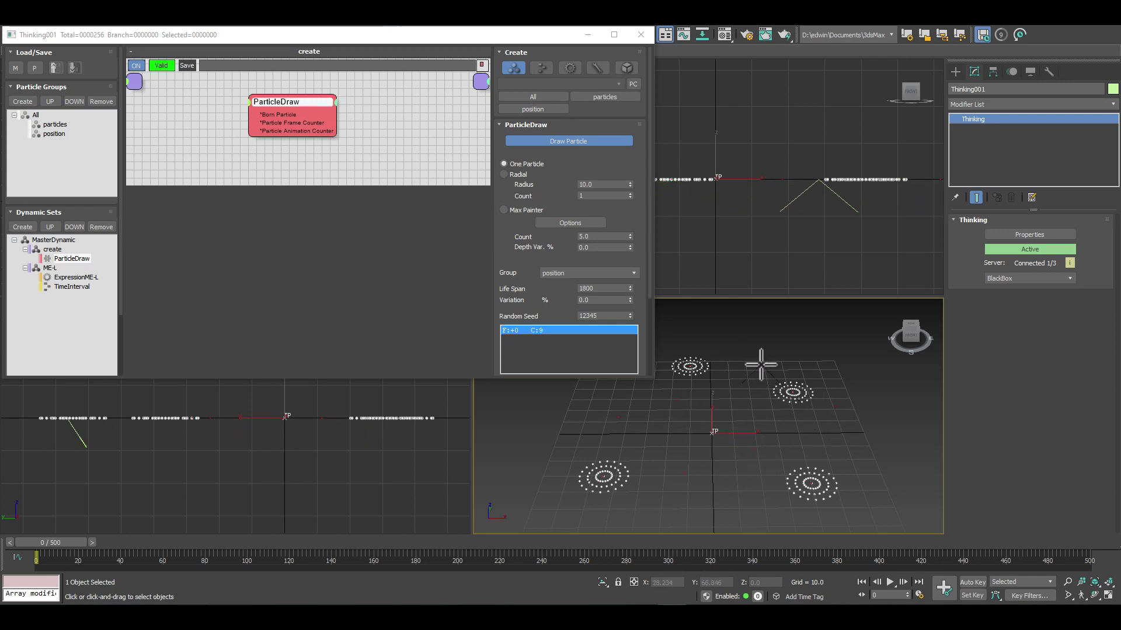
pyautogui.click(608, 397)
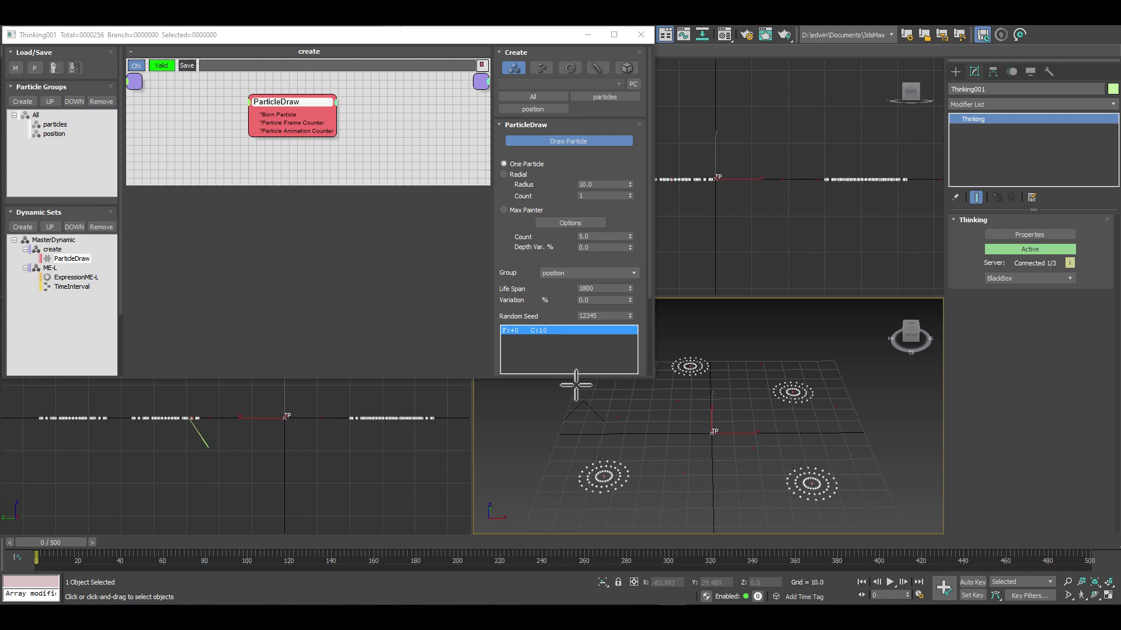
pyautogui.click(562, 139)
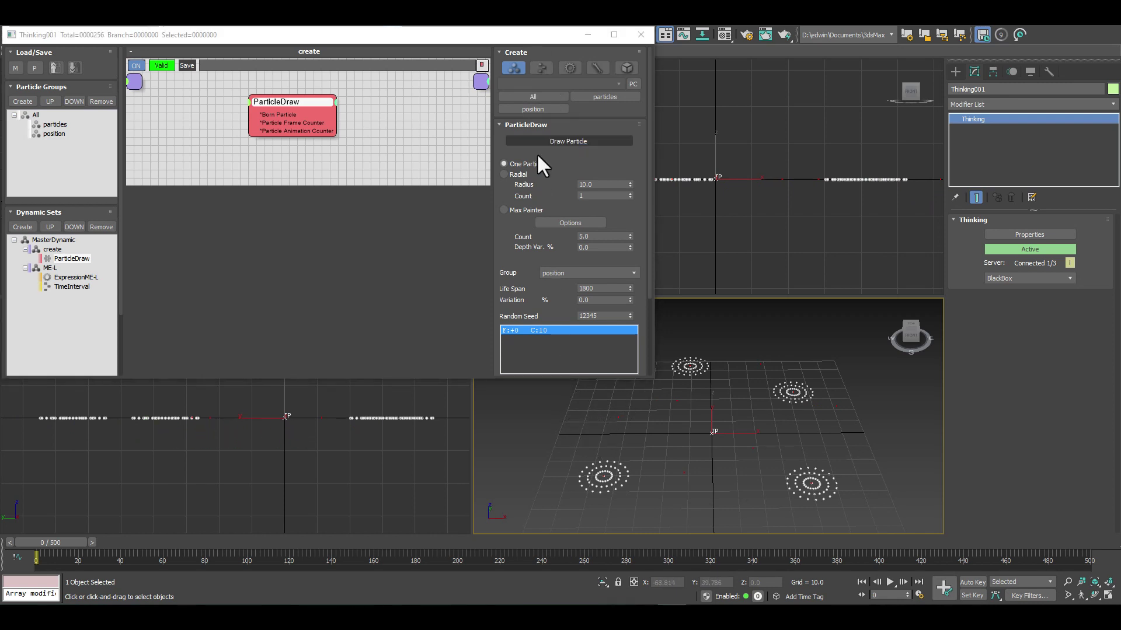
pyautogui.click(11, 543)
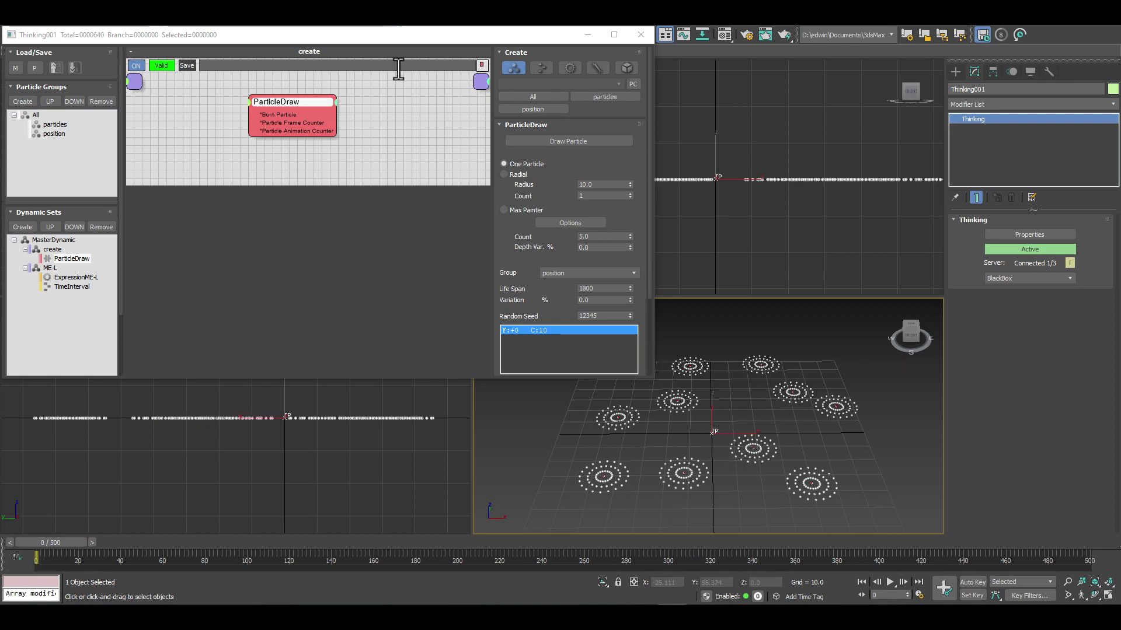
pyautogui.click(73, 278)
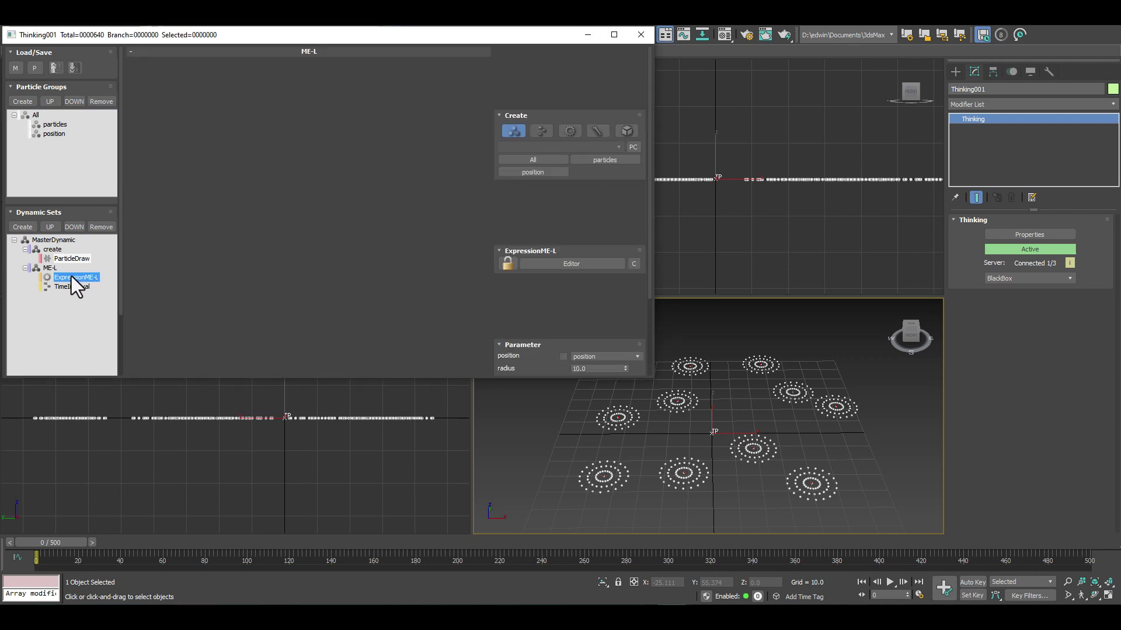
# - Try ExpressionME-L radius 20 and 15, then set it back to 10
pyautogui.click(598, 179)
pyautogui.write('20')
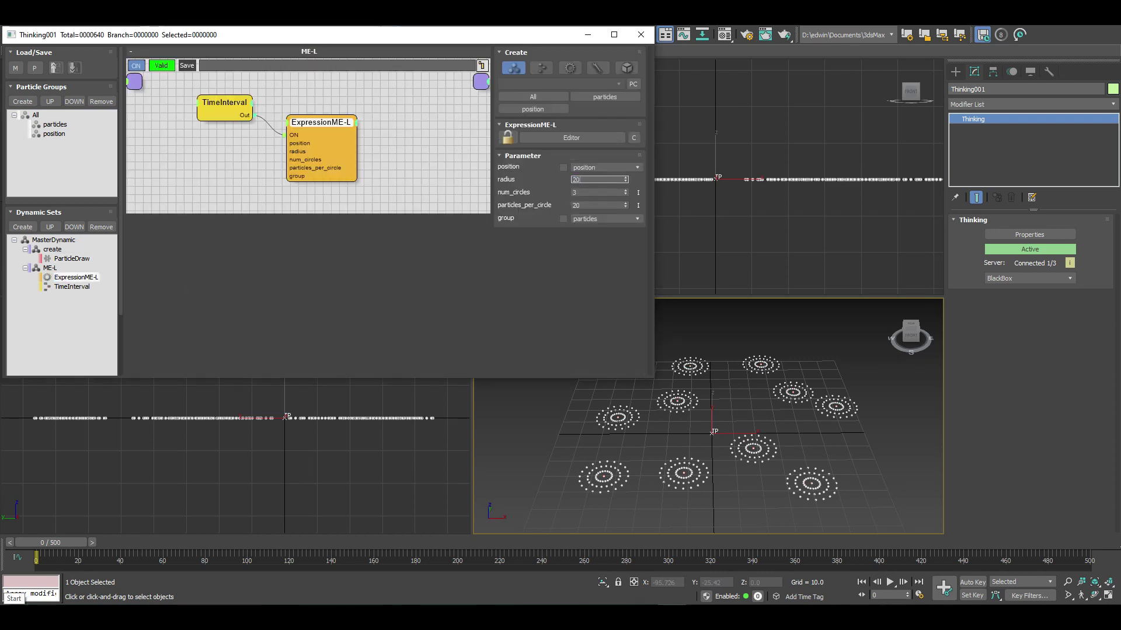
pyautogui.press('Return')
pyautogui.write('15')
pyautogui.press('Return')
pyautogui.write('10')
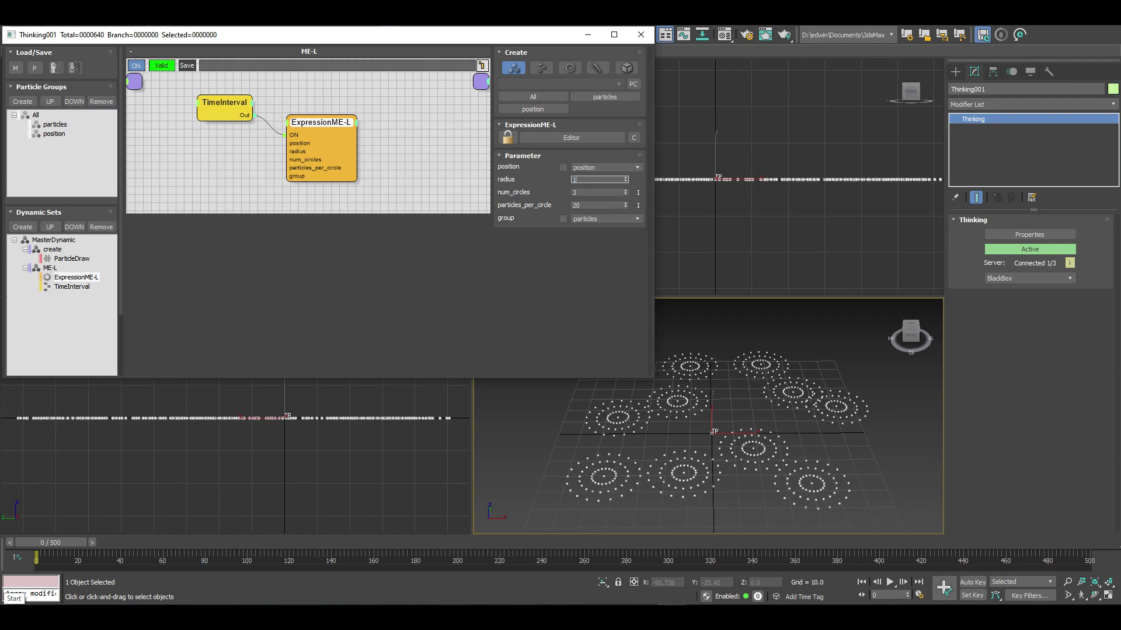
pyautogui.press('Return')
# - Set num_circles to 5 and particles_per_circle to 28, then reopen the script editor
pyautogui.press('Tab')
pyautogui.write('5')
pyautogui.press('Return')
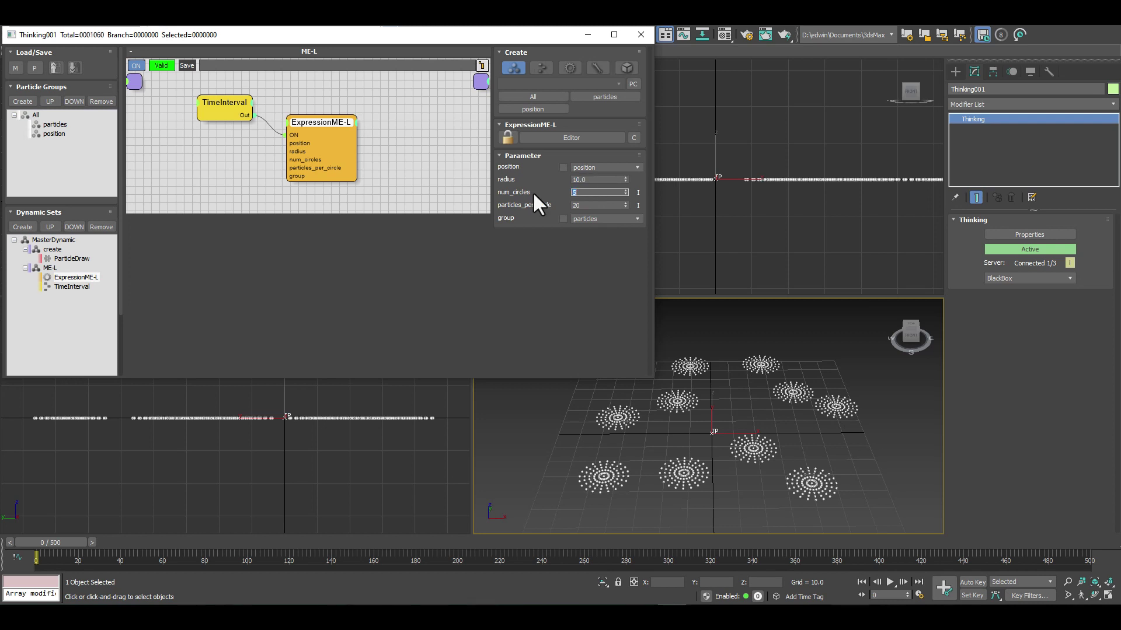
pyautogui.press('Tab')
pyautogui.write('28')
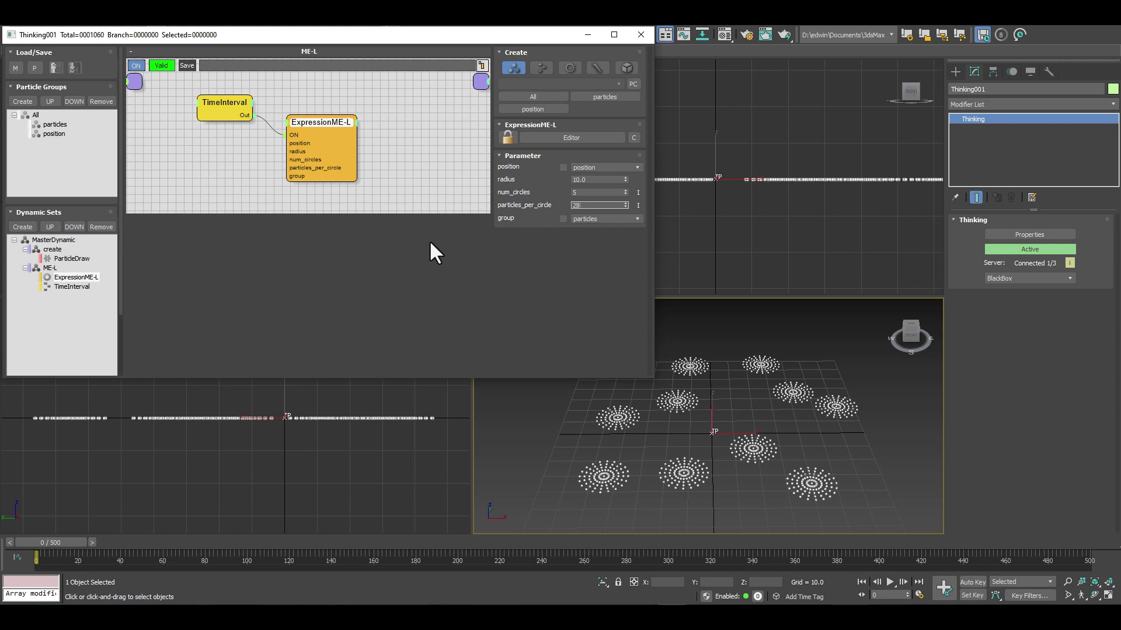
pyautogui.press('Return')
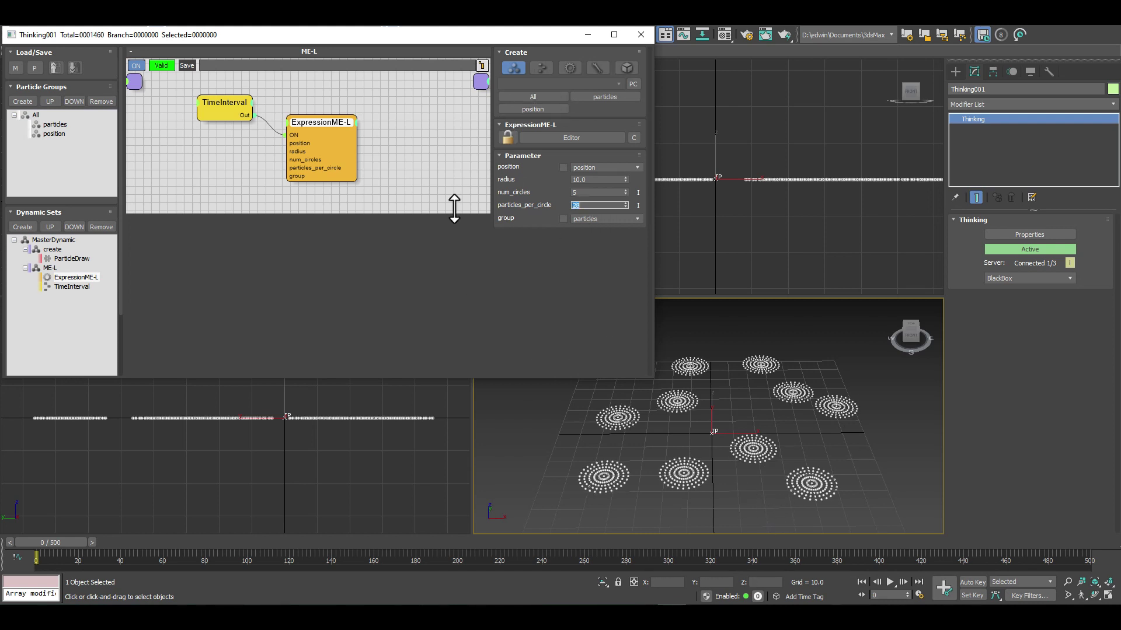
pyautogui.click(1050, 228)
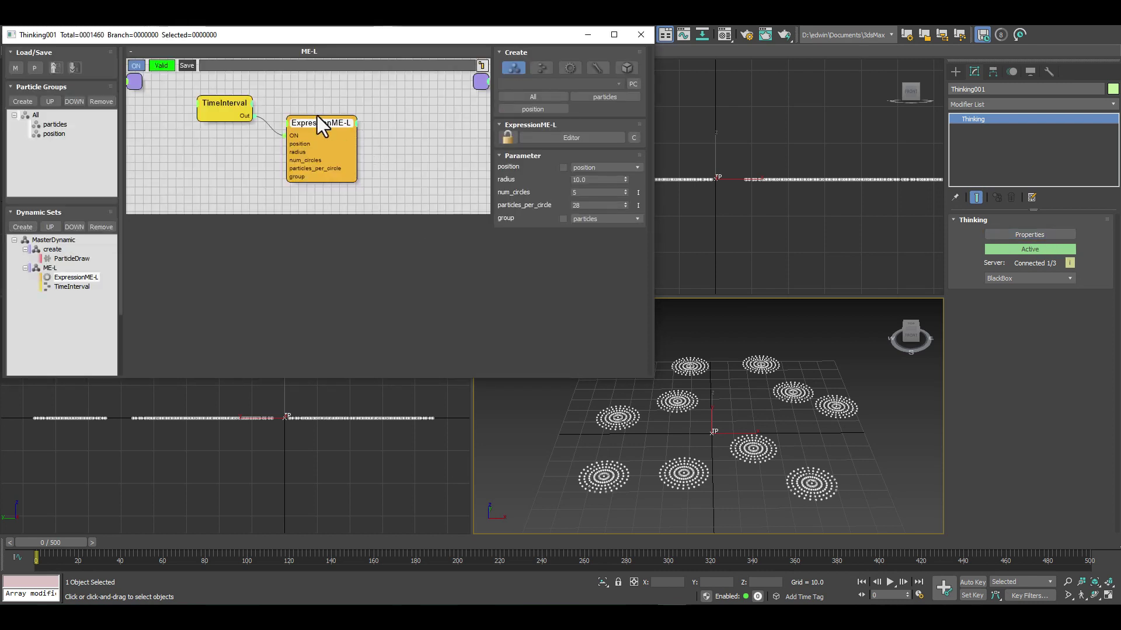
pyautogui.click(548, 137)
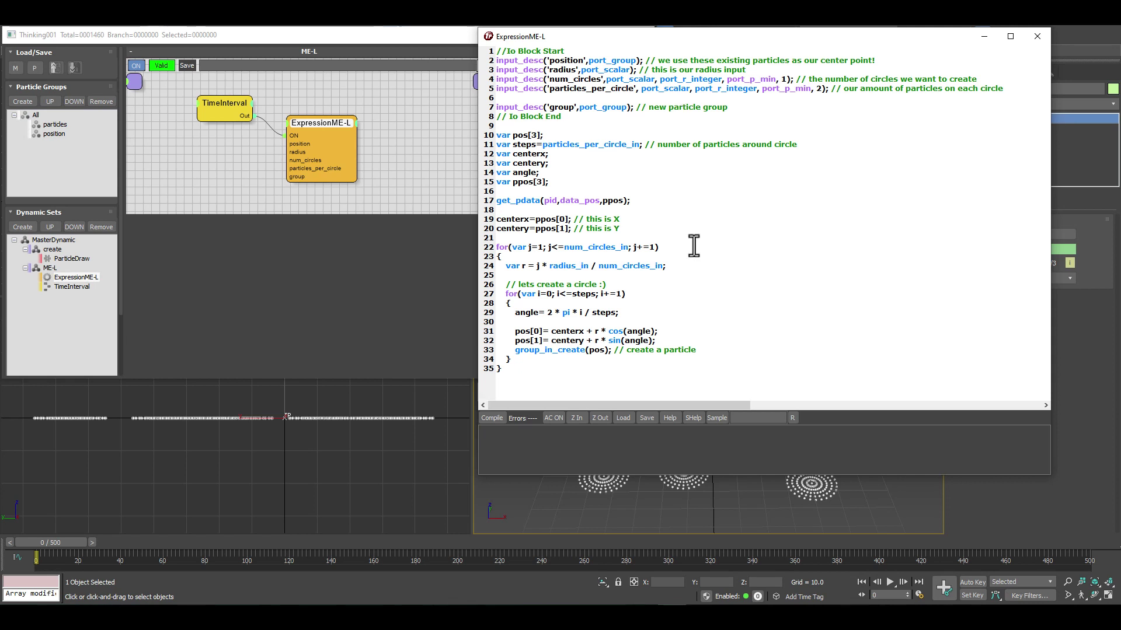
# - Highlight the pos[0]/pos[1] circle-position lines, then close the ExpressionME-L script editor
pyautogui.click(667, 342)
pyautogui.moveTo(667, 342); pyautogui.dragTo(505, 329)
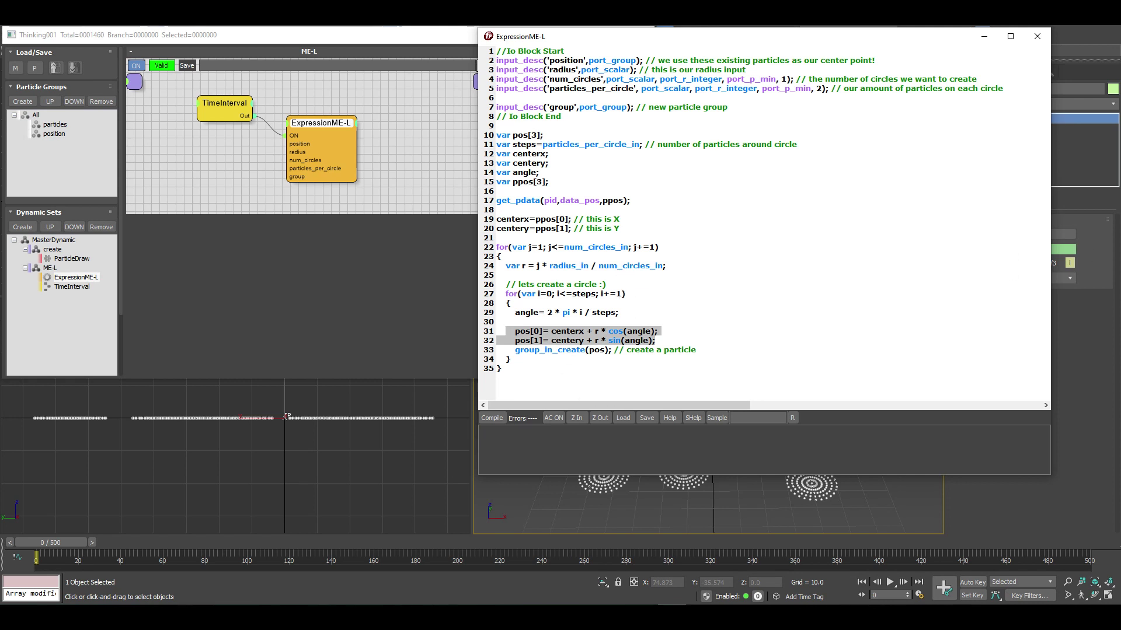
pyautogui.click(1037, 36)
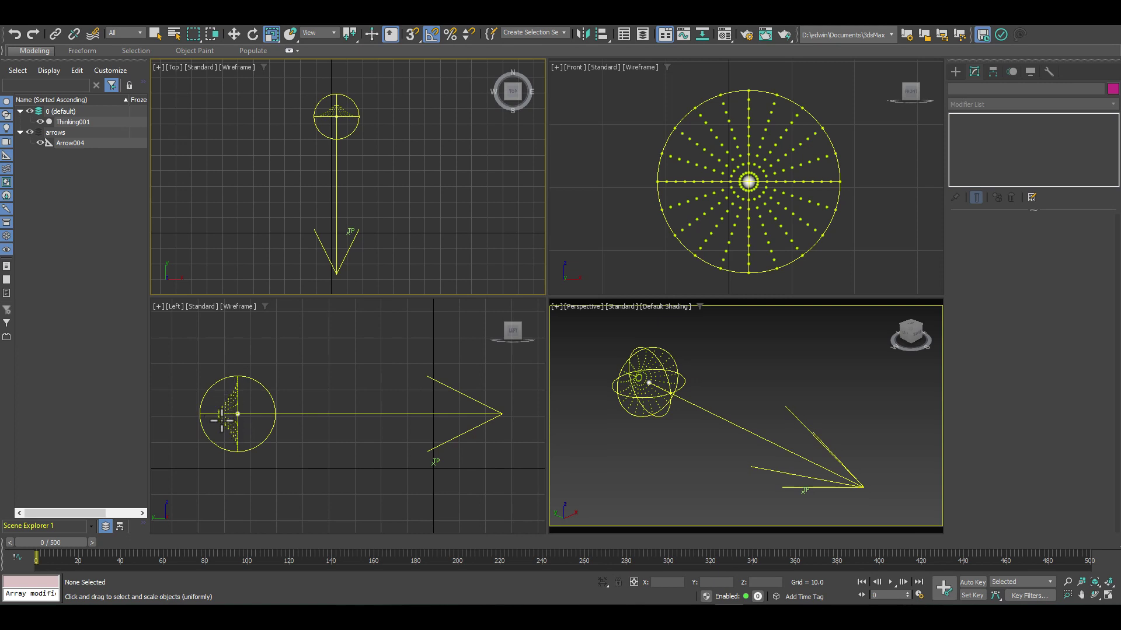
# - Zoom into the Left view and pan to center the particle web around the sphere
pyautogui.scroll(5, 222, 420)
pyautogui.moveTo(261, 382); pyautogui.dragTo(338, 393, button='middle')
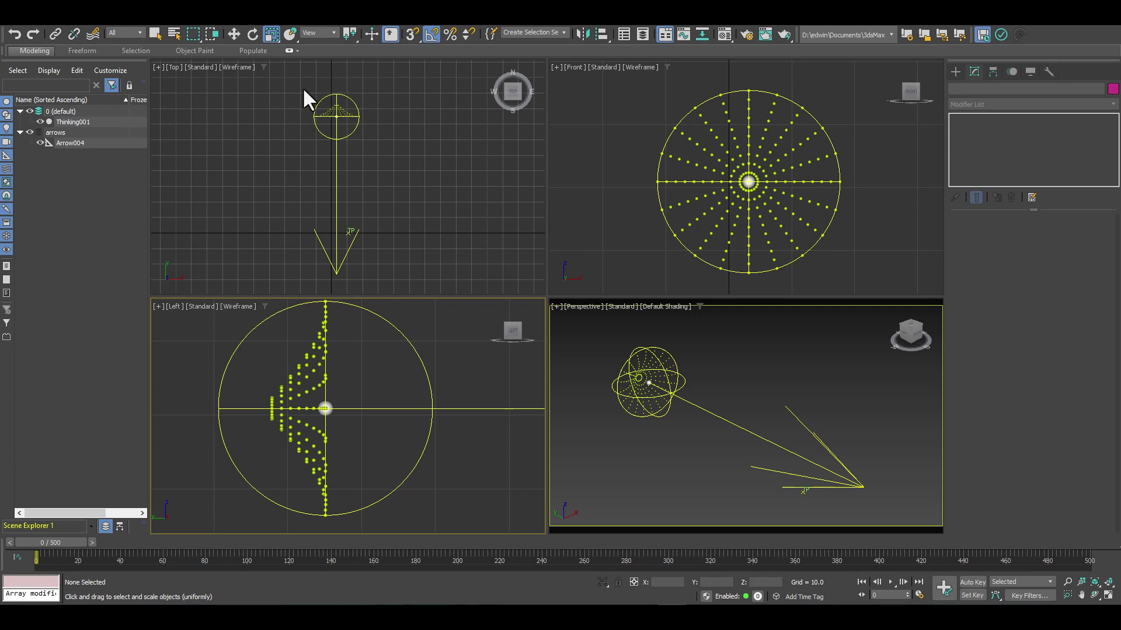
pyautogui.click(252, 34)
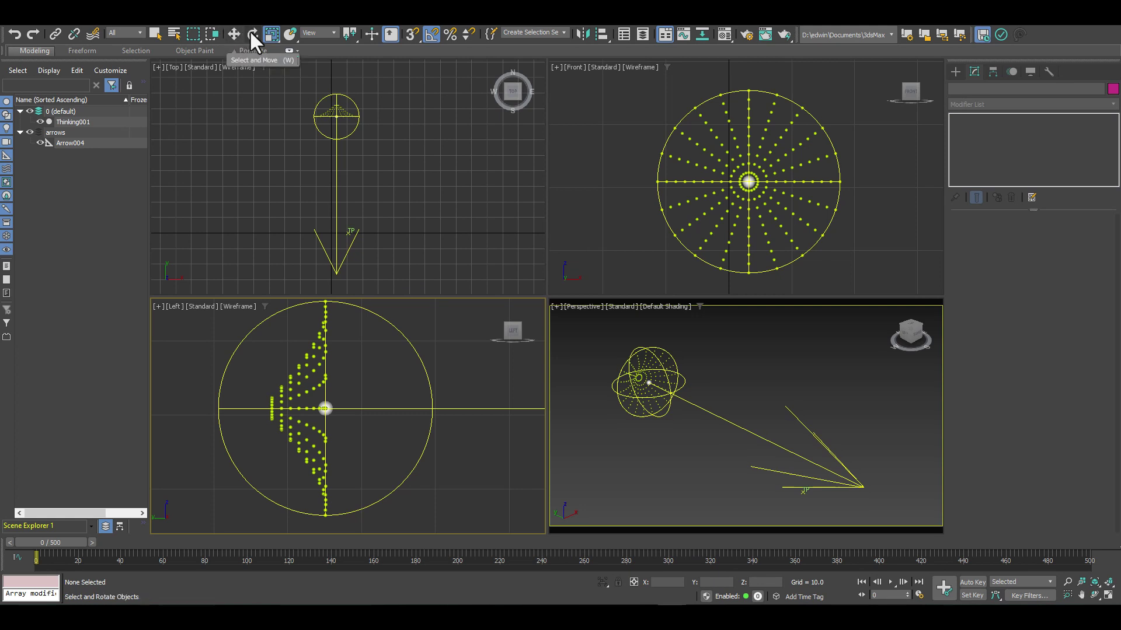
pyautogui.click(336, 164)
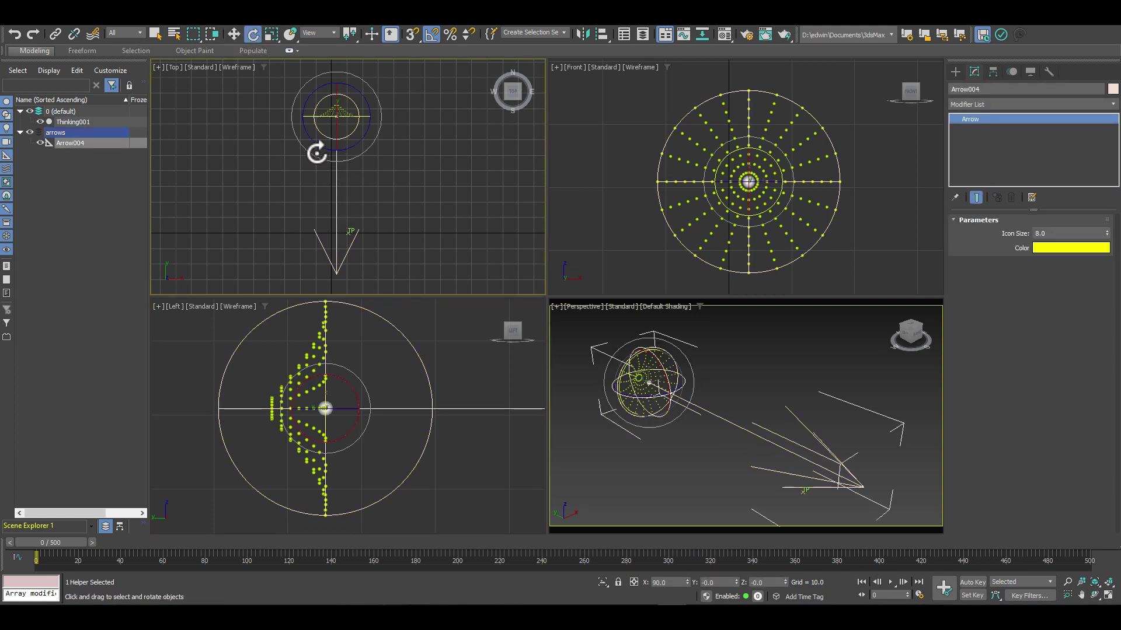
pyautogui.moveTo(320, 145); pyautogui.dragTo(340, 167)
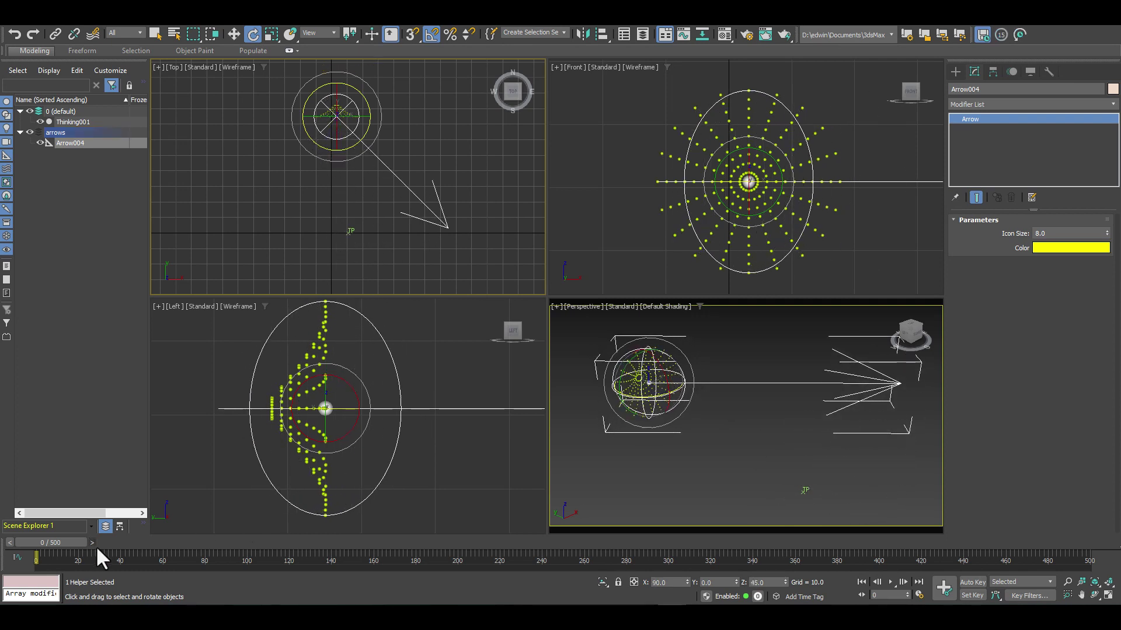
pyautogui.click(9, 542)
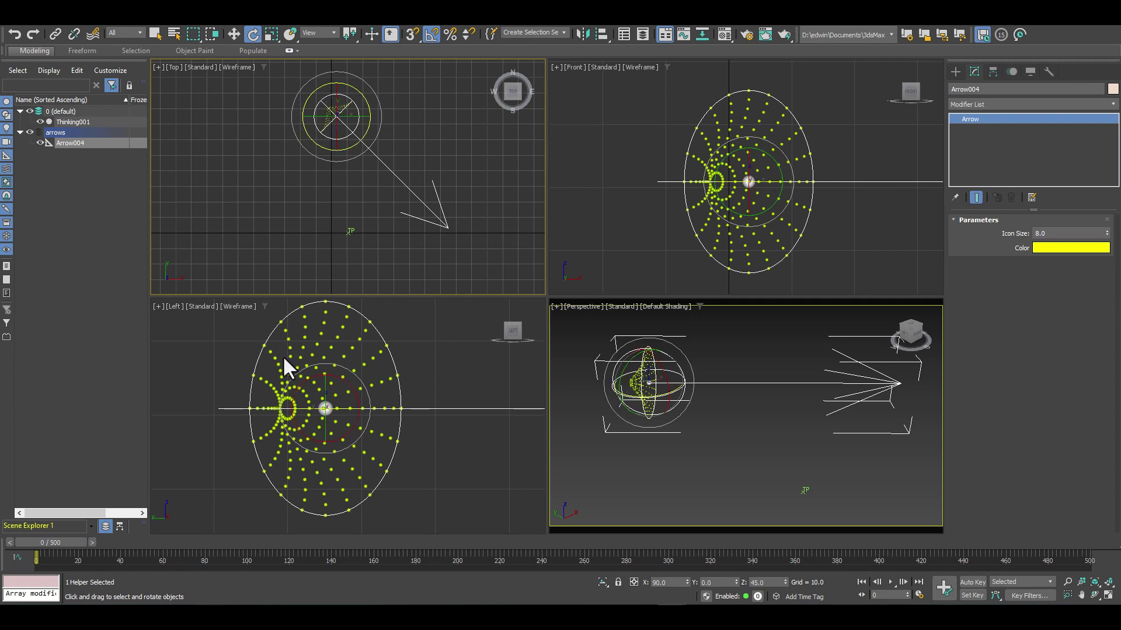
pyautogui.keyDown('alt'); pyautogui.moveTo(730, 419); pyautogui.dragTo(733, 390, button='middle'); pyautogui.keyUp('alt')
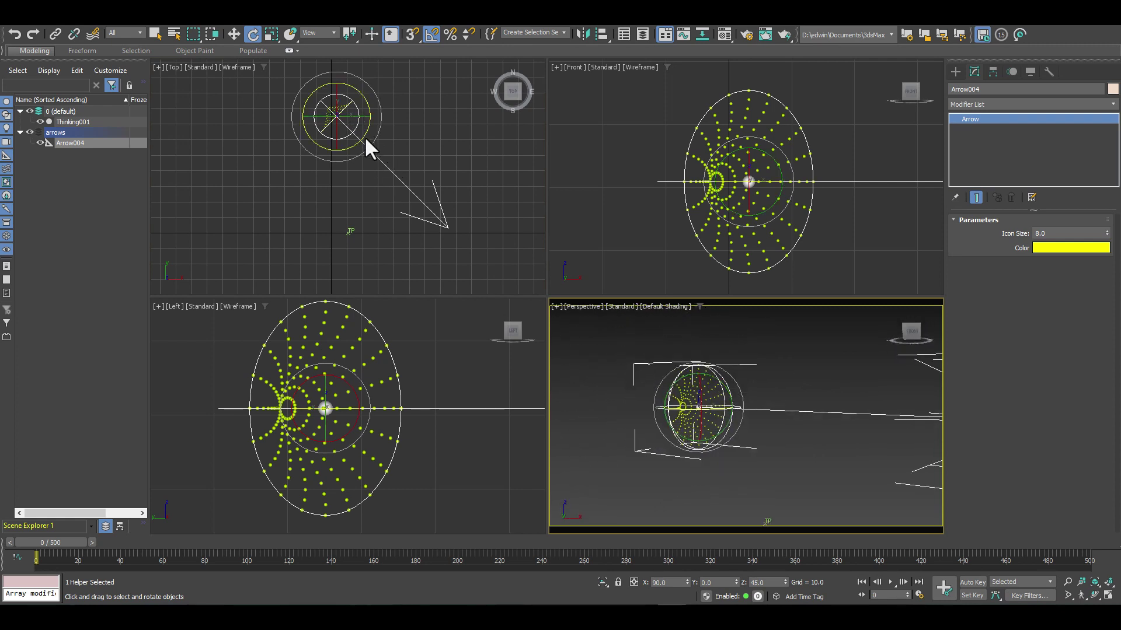
pyautogui.click(15, 34)
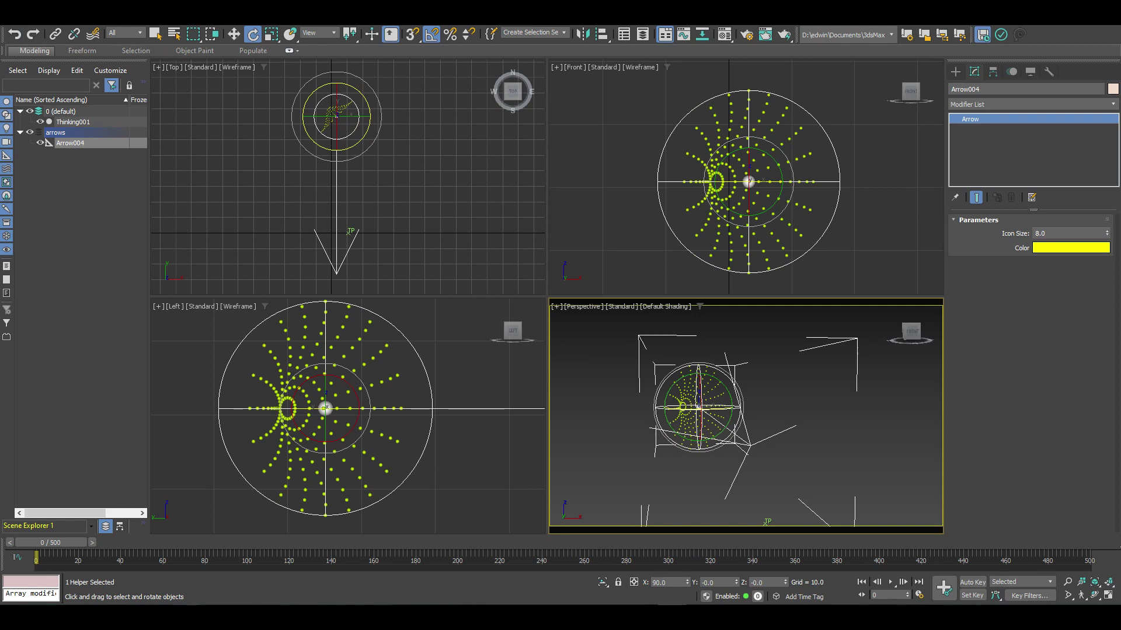
pyautogui.click(87, 547)
pyautogui.click(8, 543)
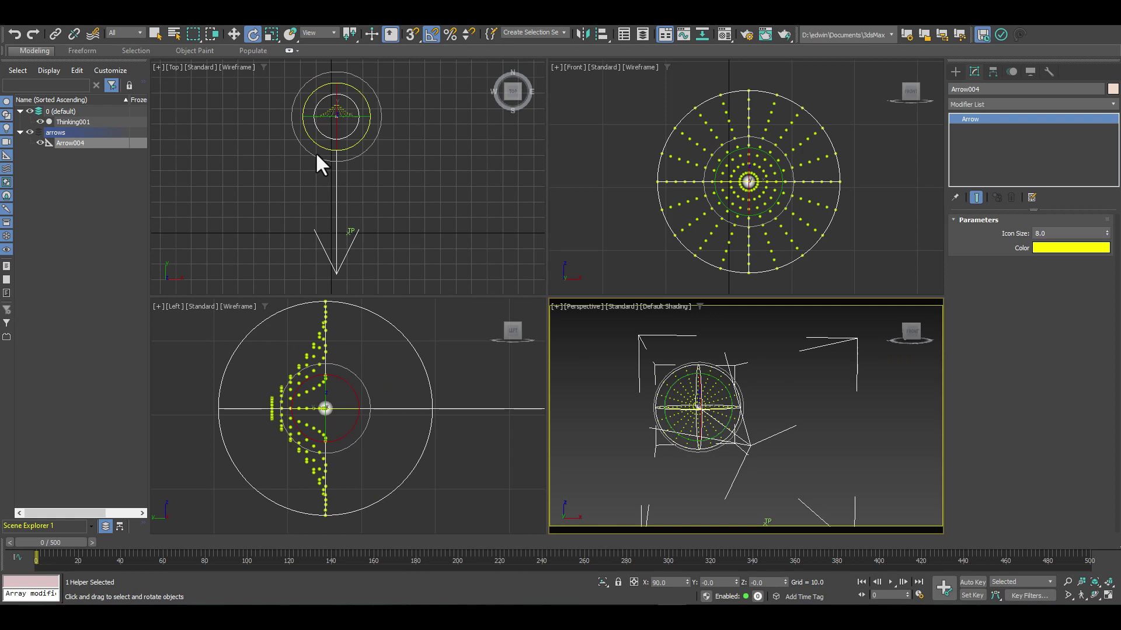
pyautogui.click(275, 33)
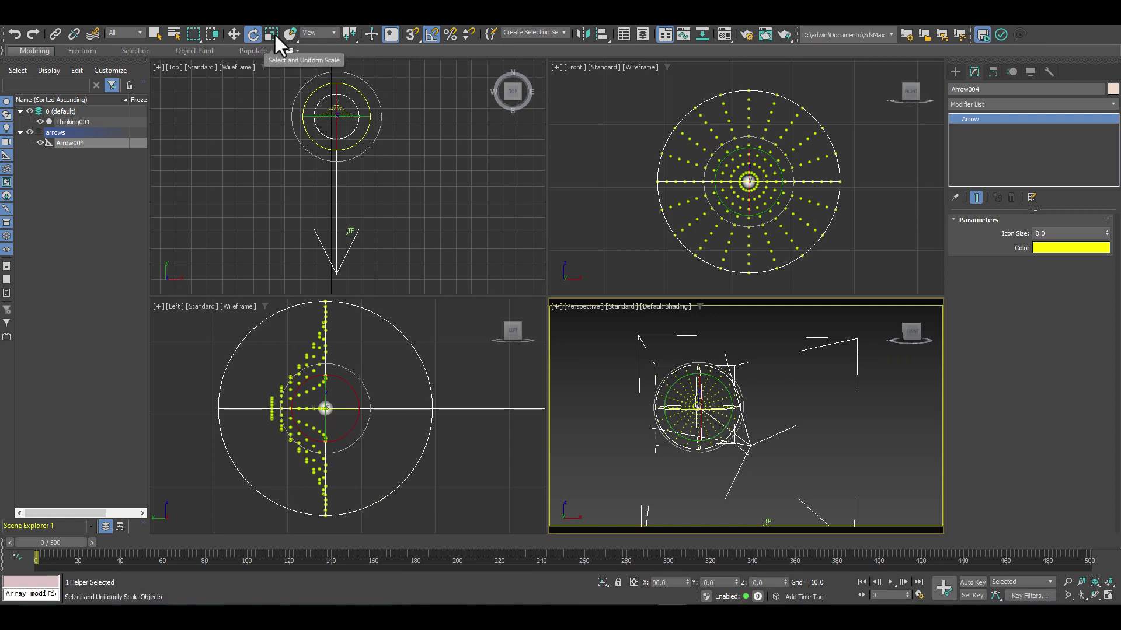
# - Uniformly scale Arrow004 down, scrub a frame, then enlarge it in the Left view
pyautogui.click(440, 161)
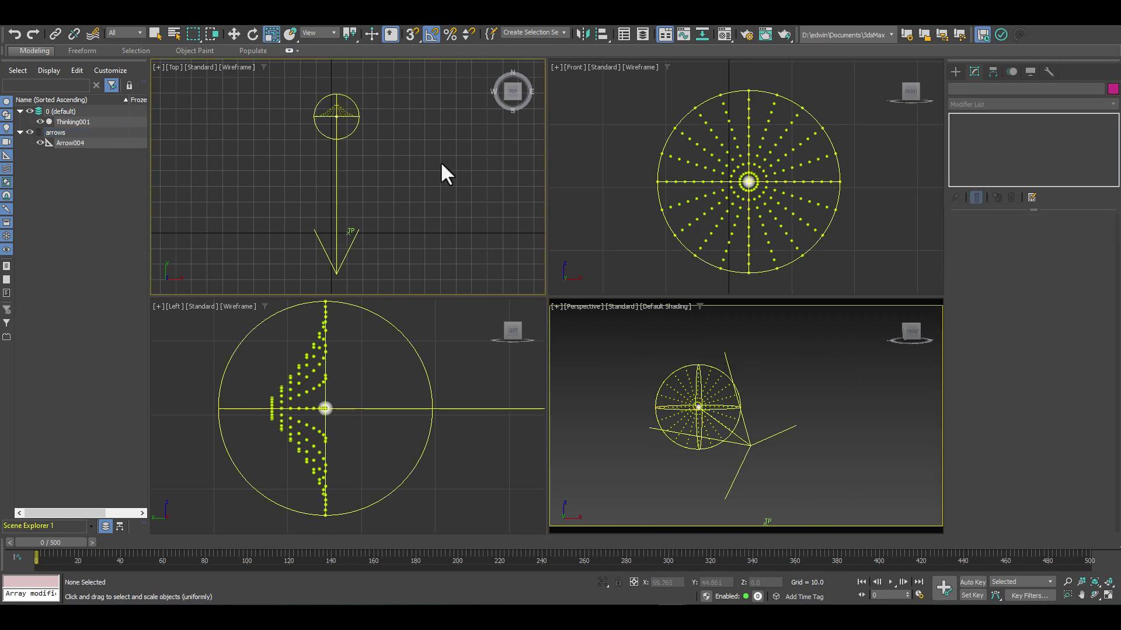
pyautogui.click(345, 139)
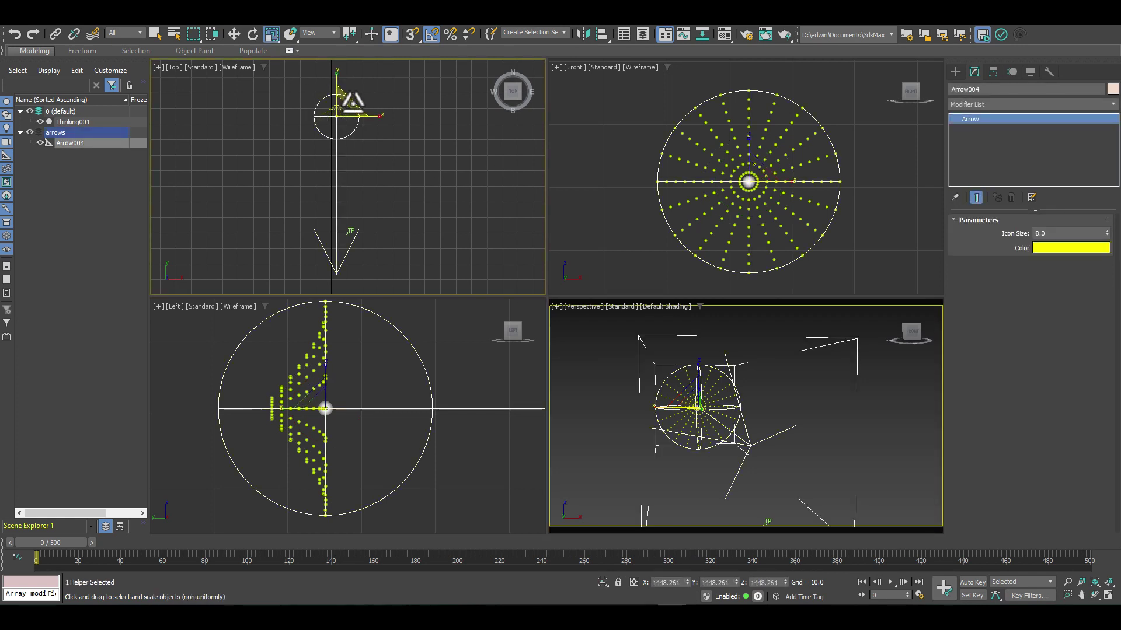
pyautogui.moveTo(351, 102); pyautogui.dragTo(310, 189)
pyautogui.click(91, 543)
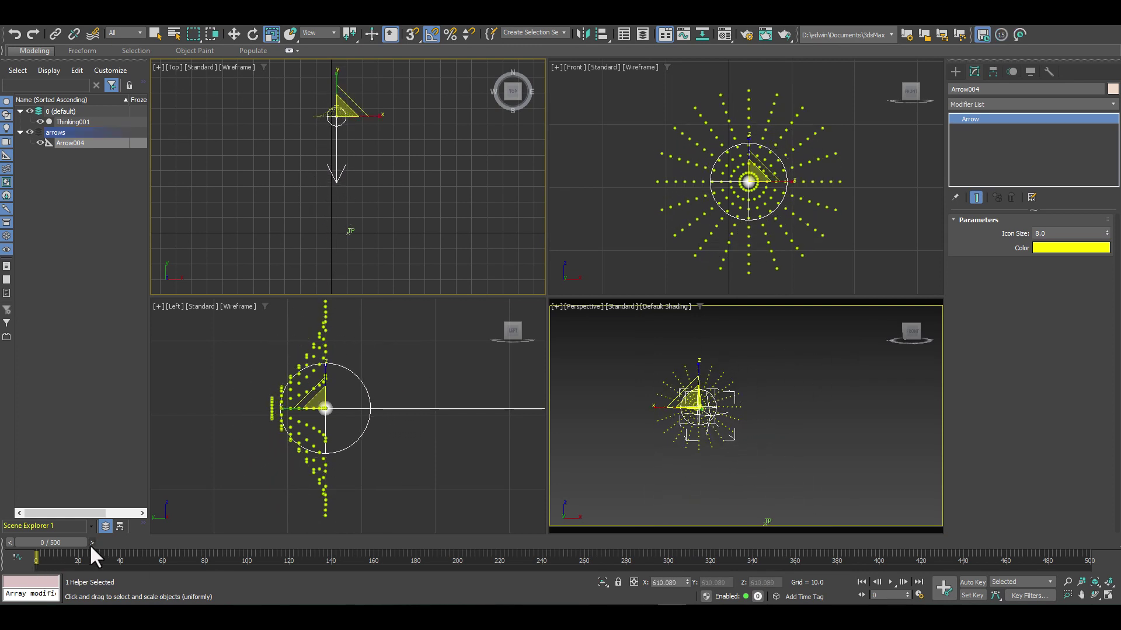
pyautogui.click(12, 542)
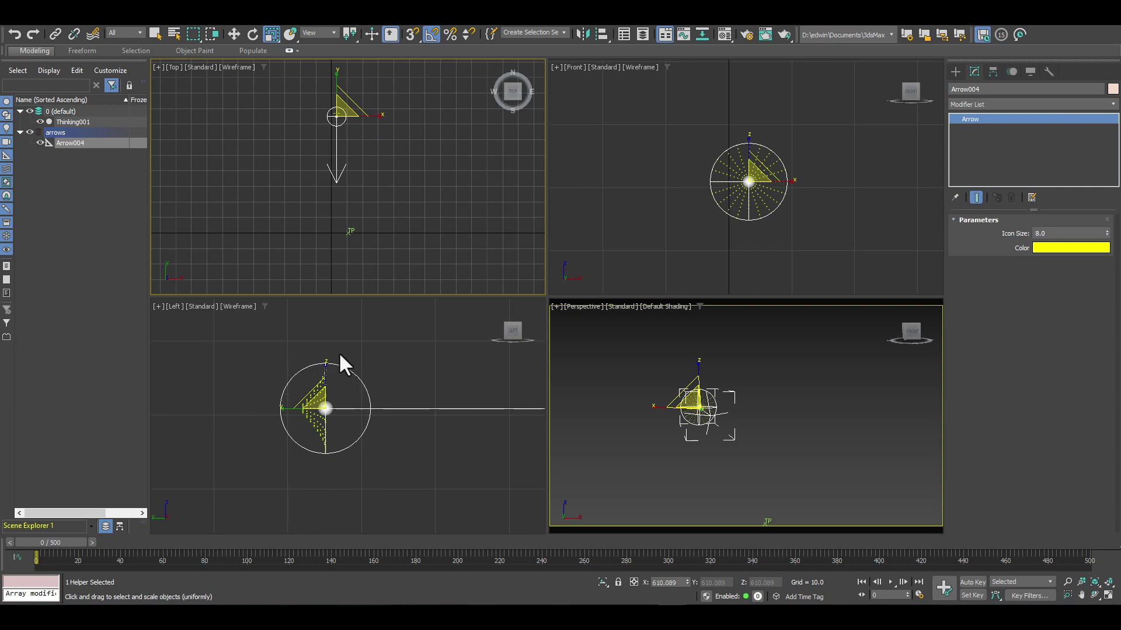
pyautogui.click(320, 402)
pyautogui.moveTo(335, 399); pyautogui.dragTo(360, 324)
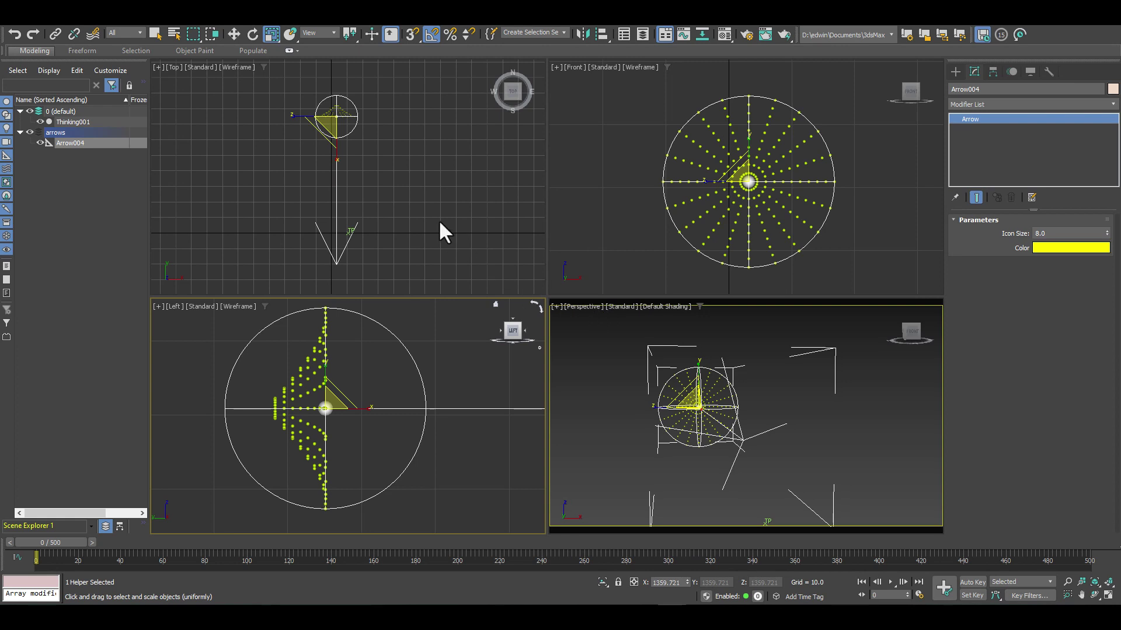
# - Open Thinking001's node editor and the Create Membranes ME-L script editor
pyautogui.click(82, 121)
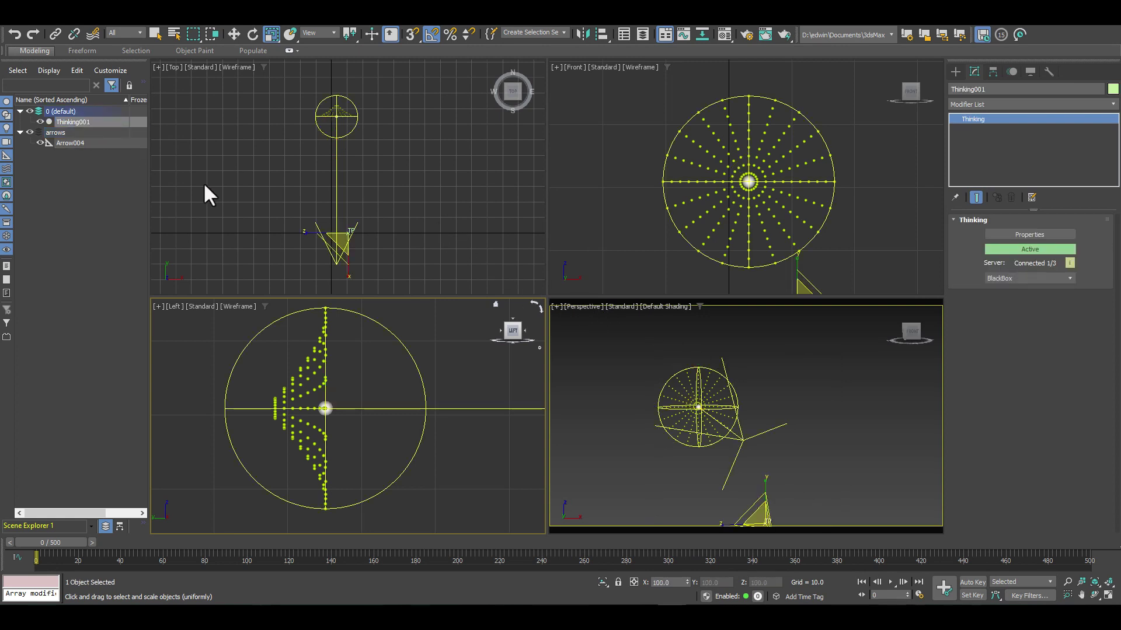
pyautogui.click(1053, 234)
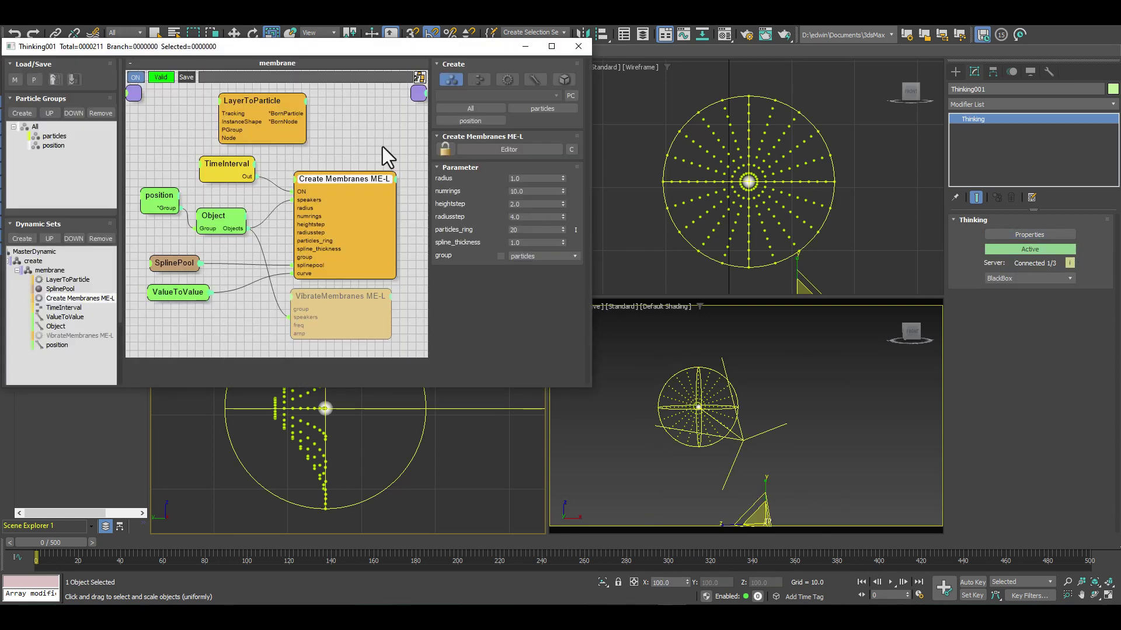
pyautogui.click(510, 148)
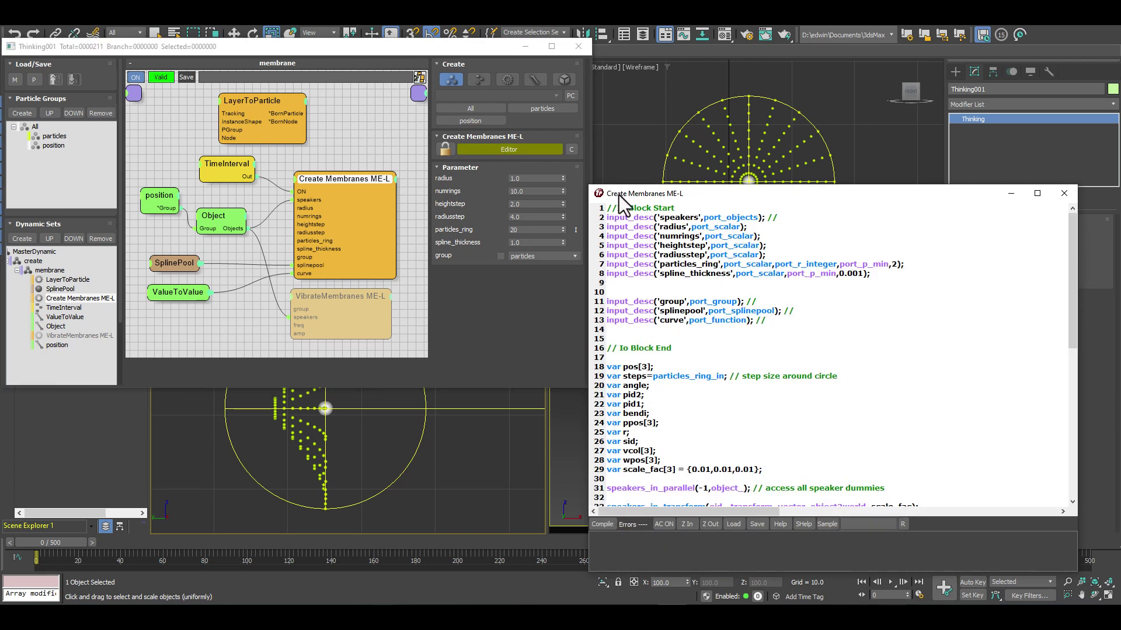
# - Arrange the script editor and node editor windows side by side
pyautogui.moveTo(778, 199); pyautogui.dragTo(776, 62)
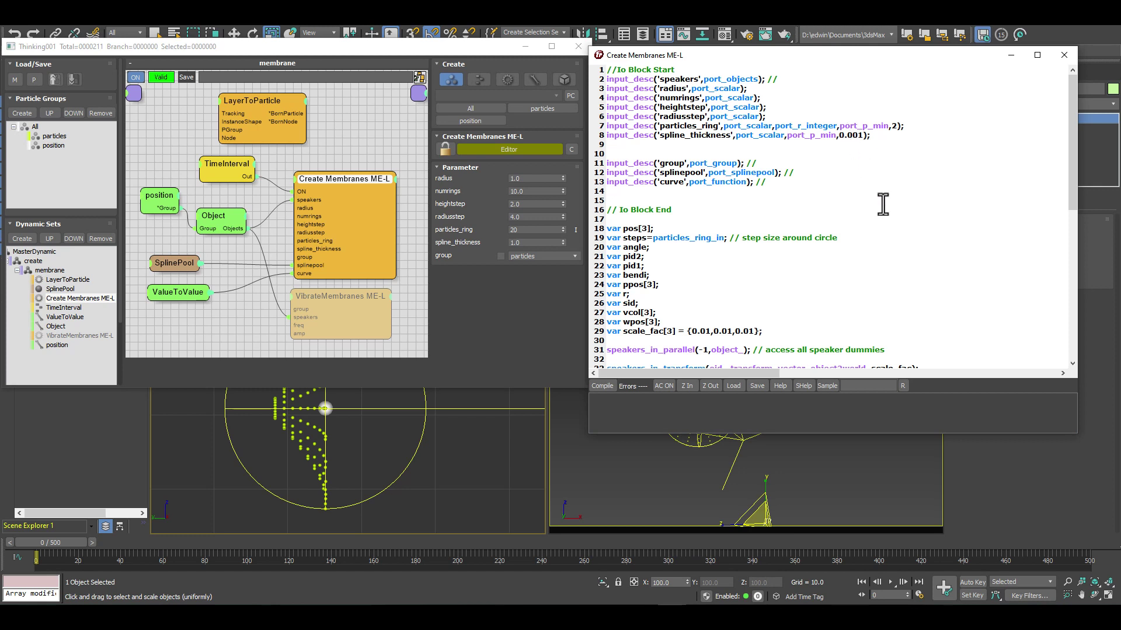
pyautogui.moveTo(825, 58); pyautogui.dragTo(845, 32)
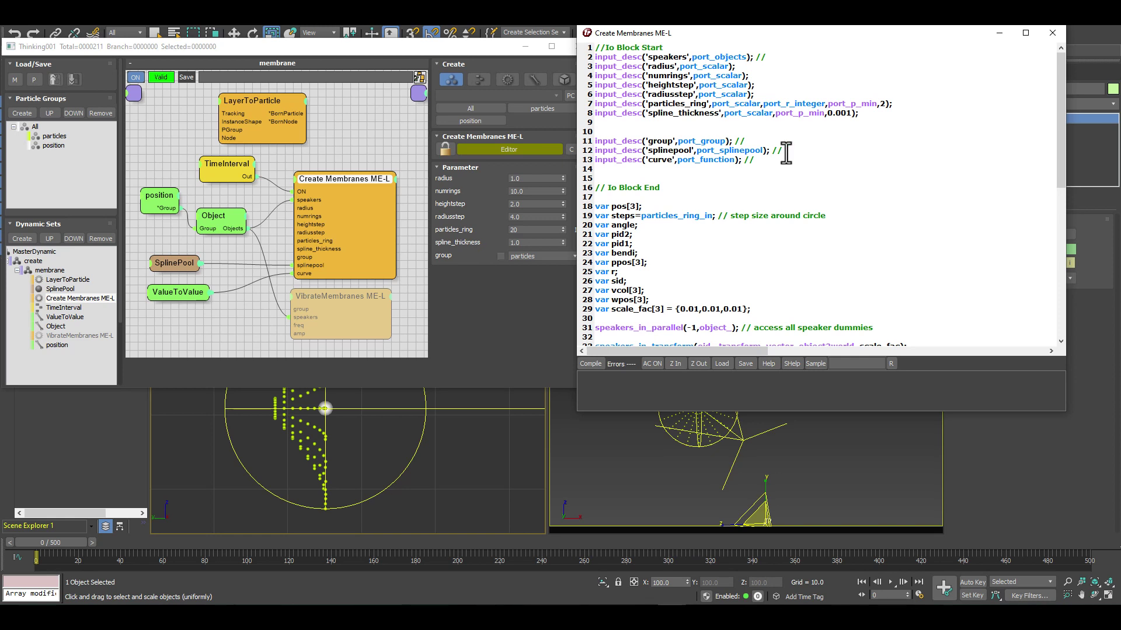
pyautogui.moveTo(365, 51); pyautogui.dragTo(273, 75)
pyautogui.click(339, 95)
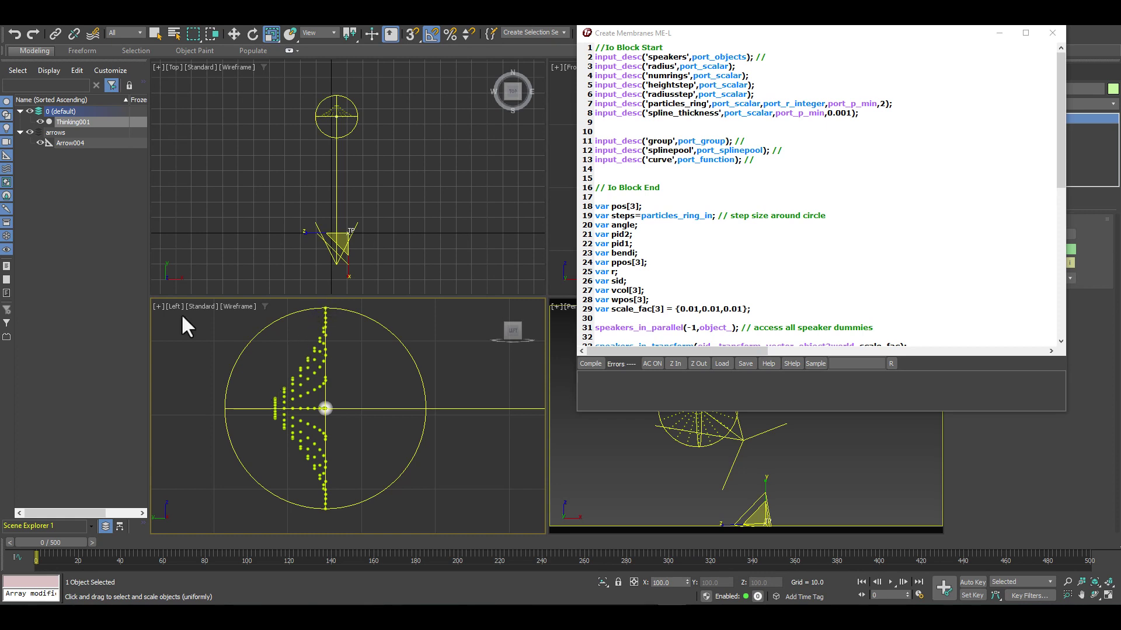
pyautogui.moveTo(0, 87); pyautogui.dragTo(313, 85)
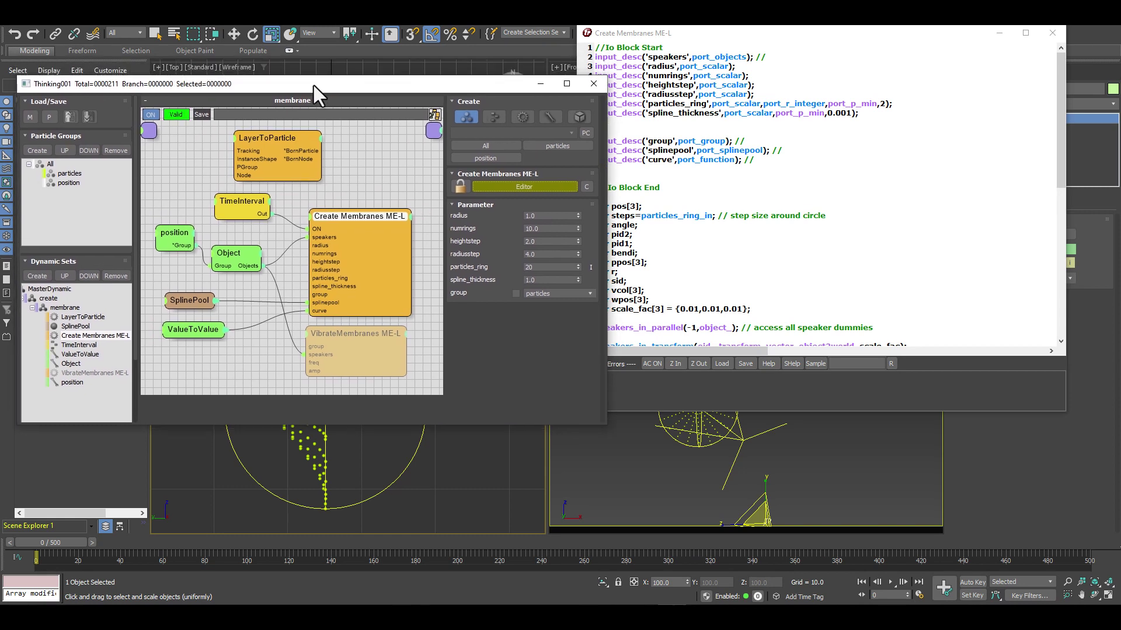
# - Select the ValueToValue node and slide the editor aside to reveal the viewports
pyautogui.click(202, 334)
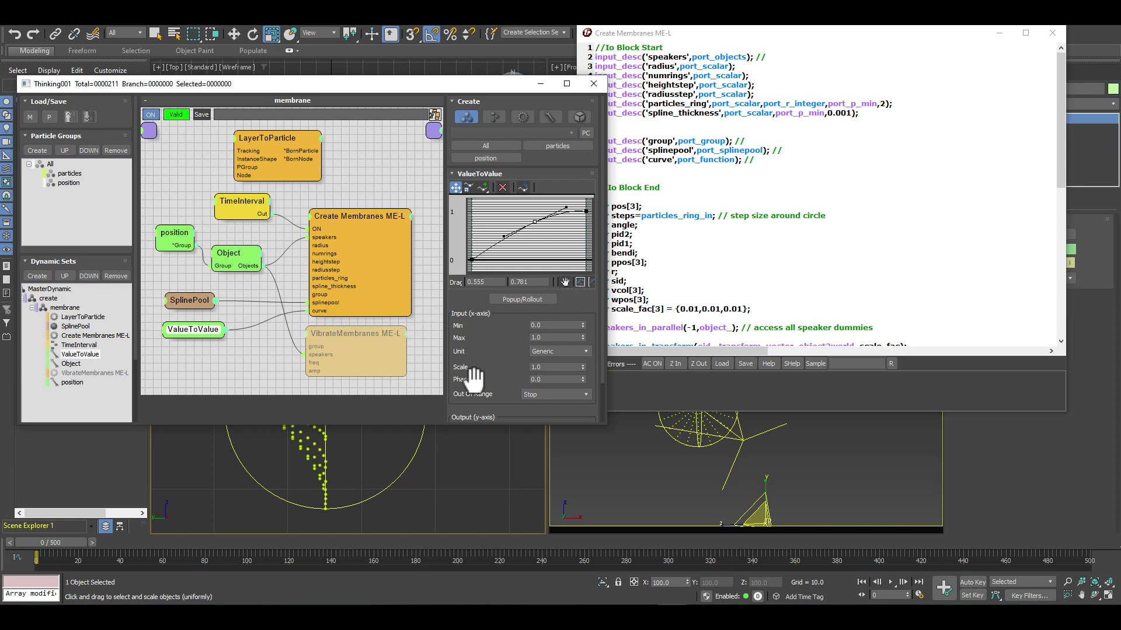
pyautogui.scroll(-2, 474, 378)
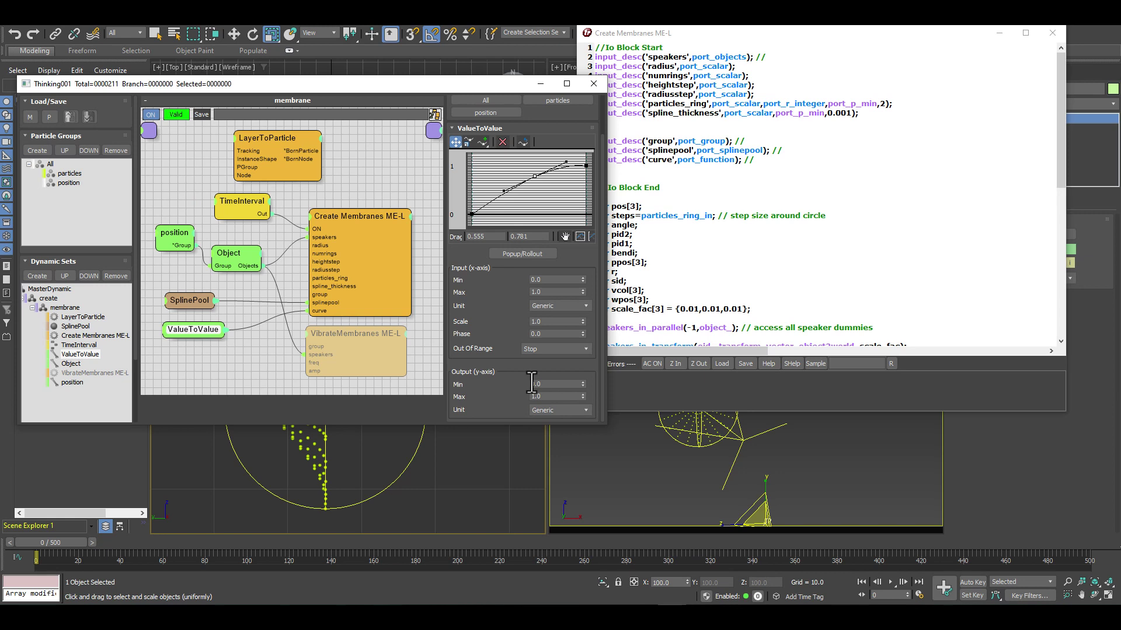
pyautogui.moveTo(397, 85); pyautogui.dragTo(3, 88)
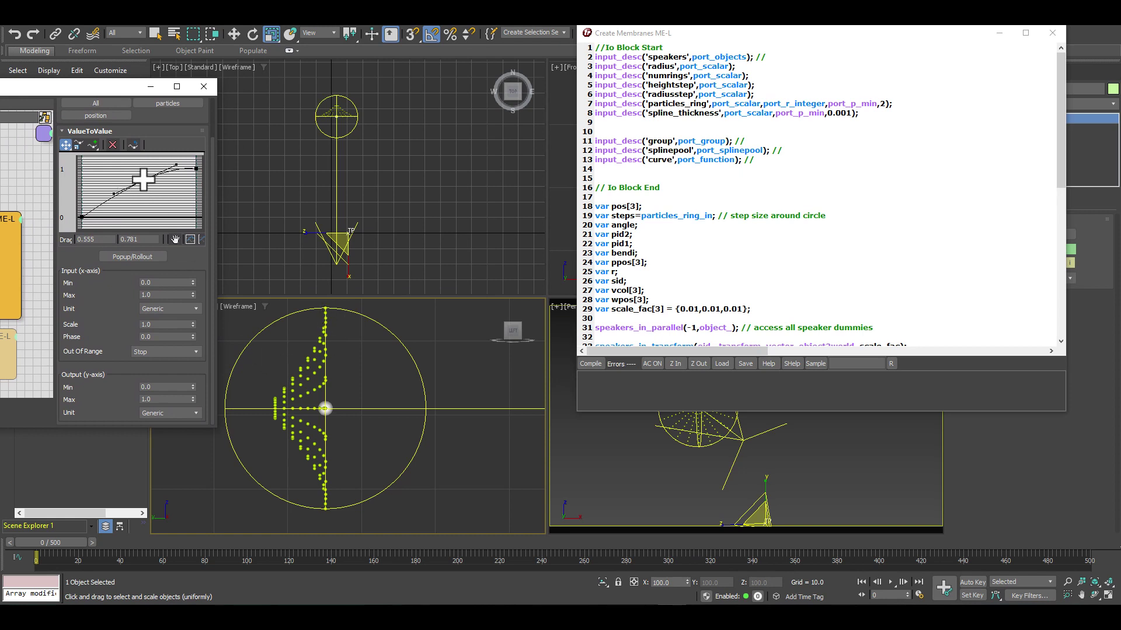
# - Drag the ValueToValue curve points and tangent into a smooth rising profile
pyautogui.moveTo(143, 179); pyautogui.dragTo(115, 178)
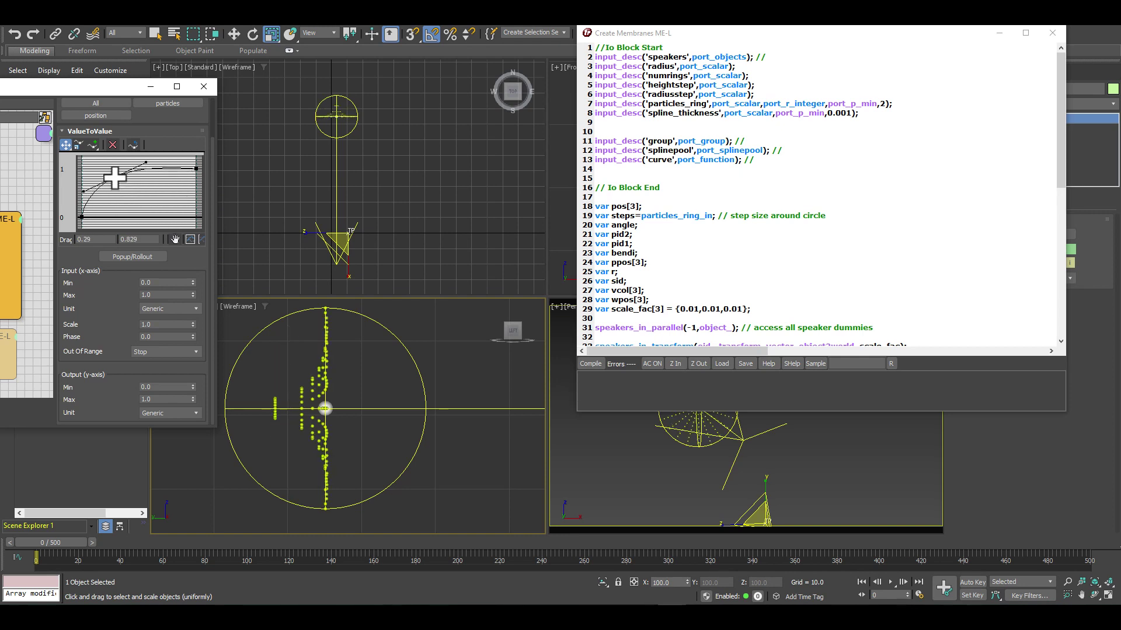
pyautogui.moveTo(114, 178); pyautogui.dragTo(156, 197)
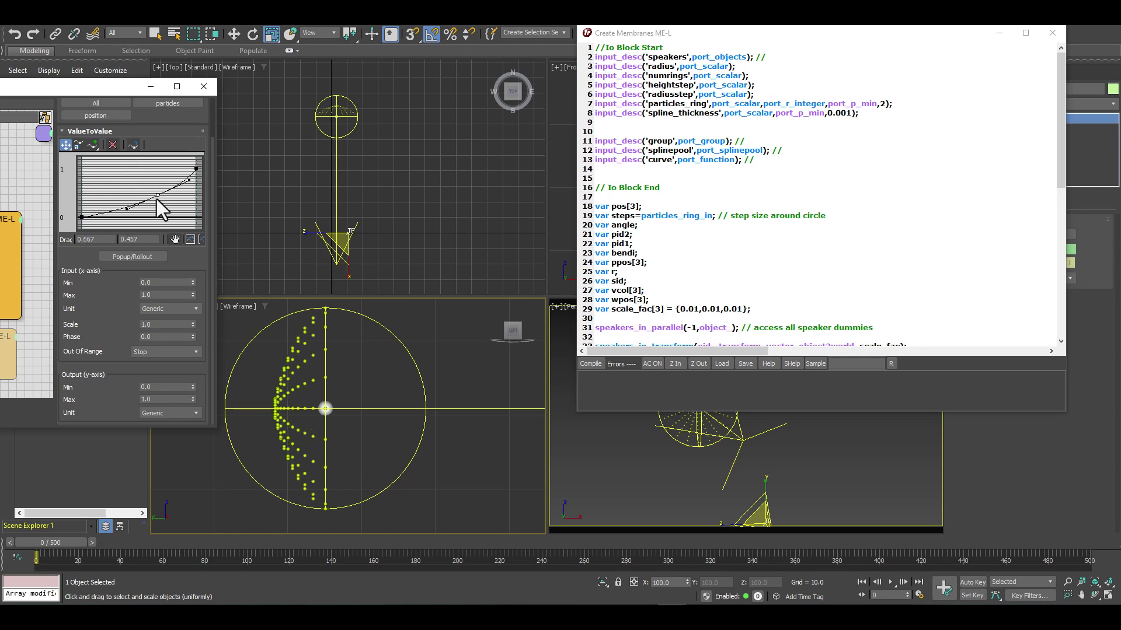
pyautogui.moveTo(156, 191); pyautogui.dragTo(149, 178)
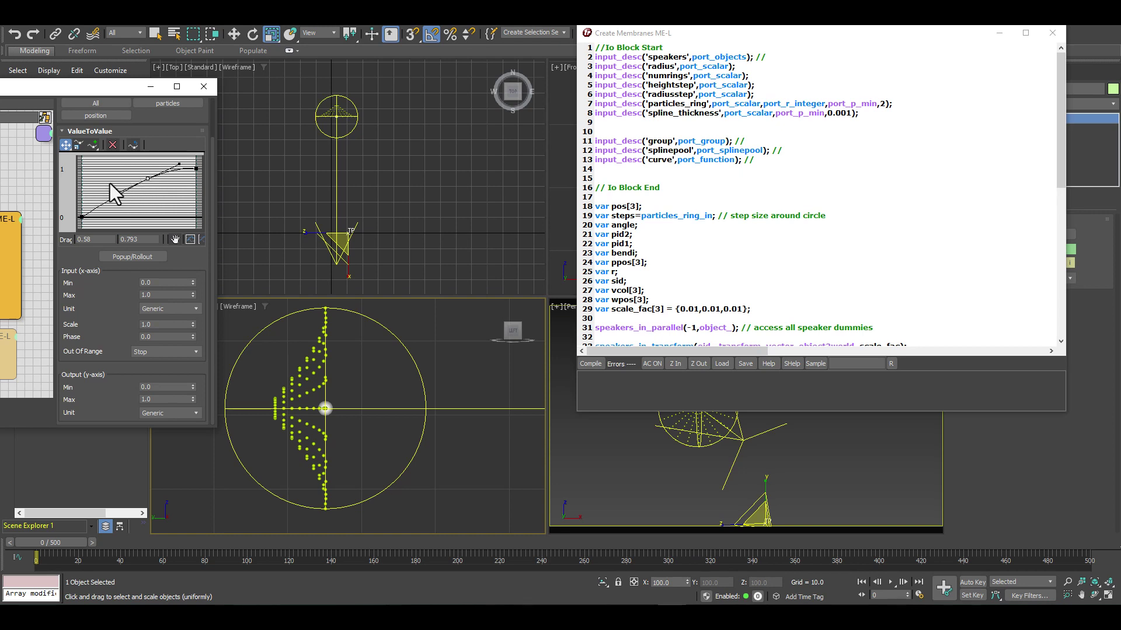
pyautogui.moveTo(115, 190); pyautogui.dragTo(119, 184)
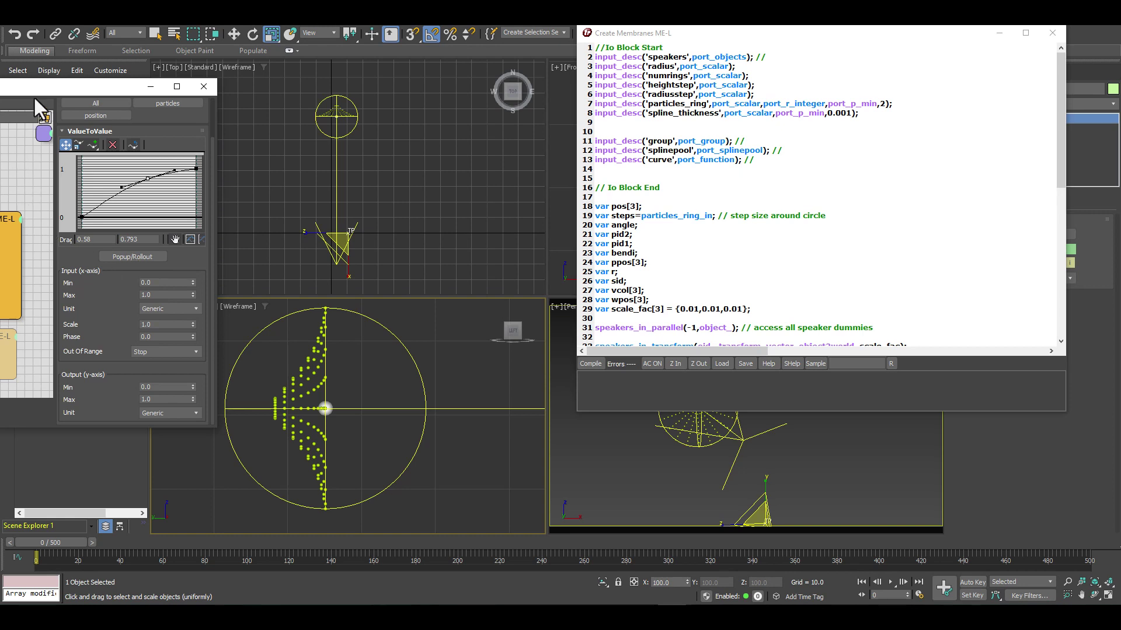
pyautogui.moveTo(36, 90); pyautogui.dragTo(422, 36)
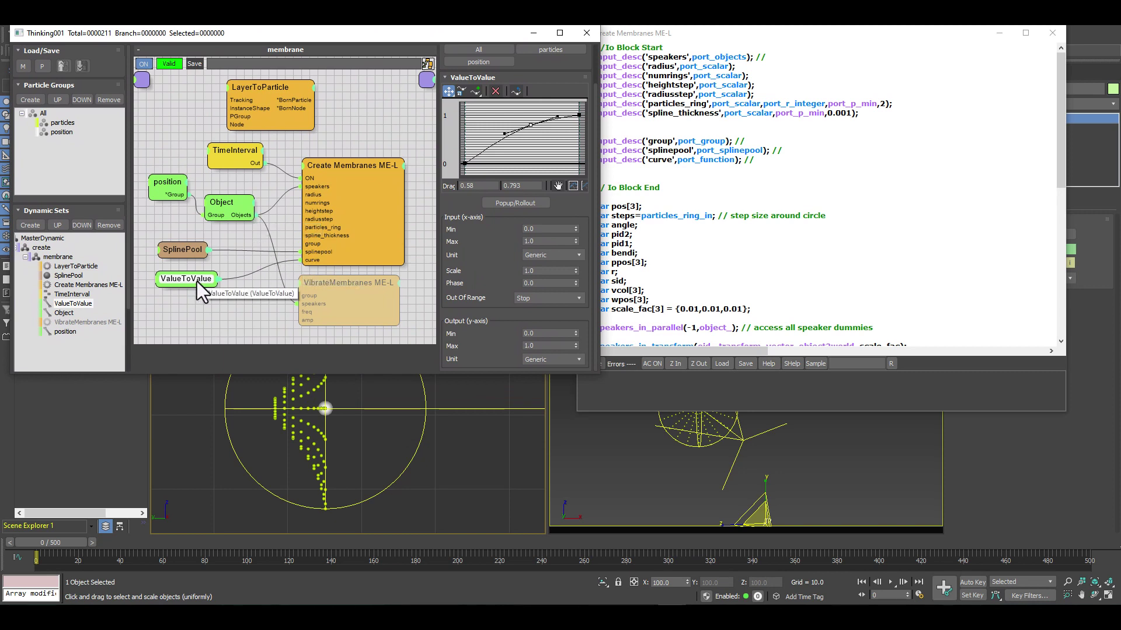
pyautogui.click(339, 169)
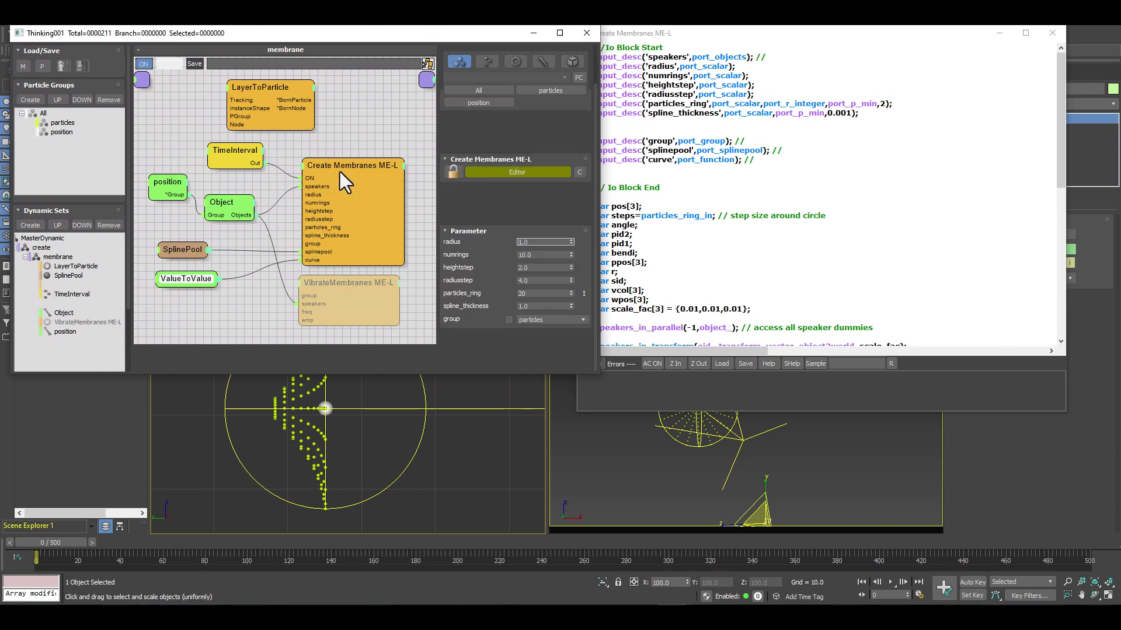
# - Bring the Create Membranes ME-L script forward and scroll down to the circle-creating loop
pyautogui.click(779, 36)
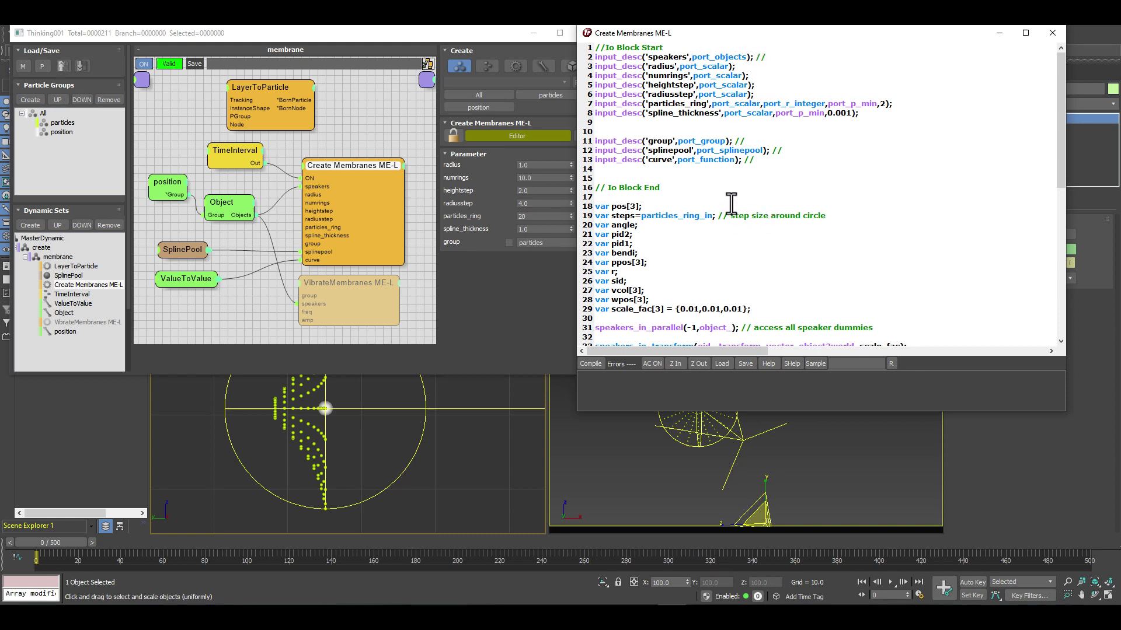
pyautogui.scroll(-1, 692, 189)
pyautogui.scroll(1, 699, 169)
pyautogui.scroll(-3, 707, 189)
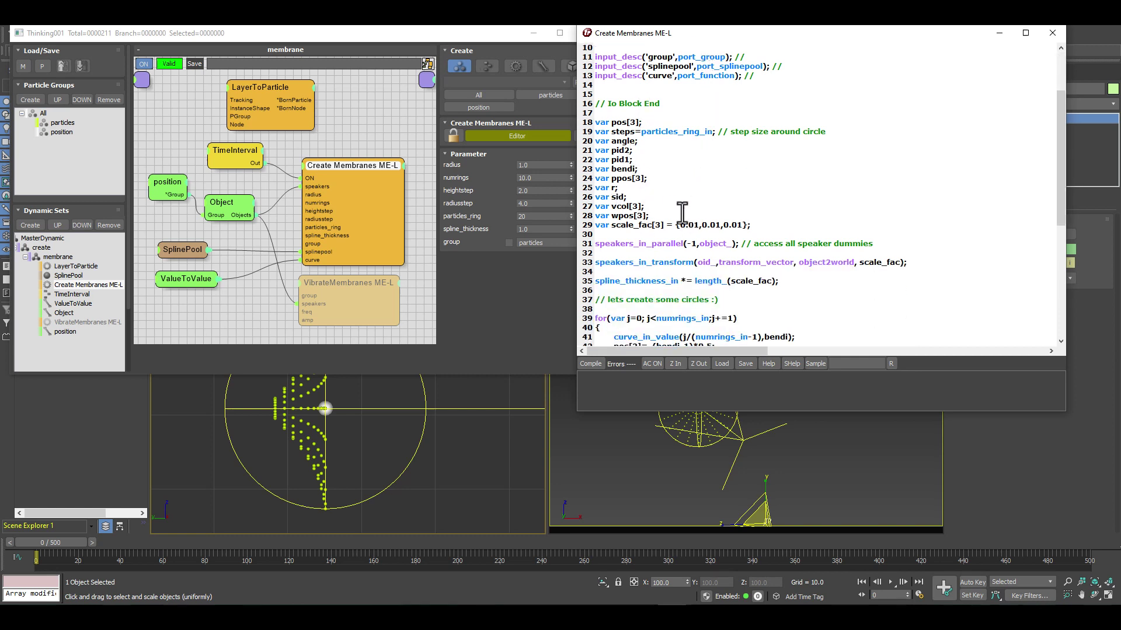
pyautogui.scroll(-1, 706, 199)
pyautogui.scroll(-1, 724, 166)
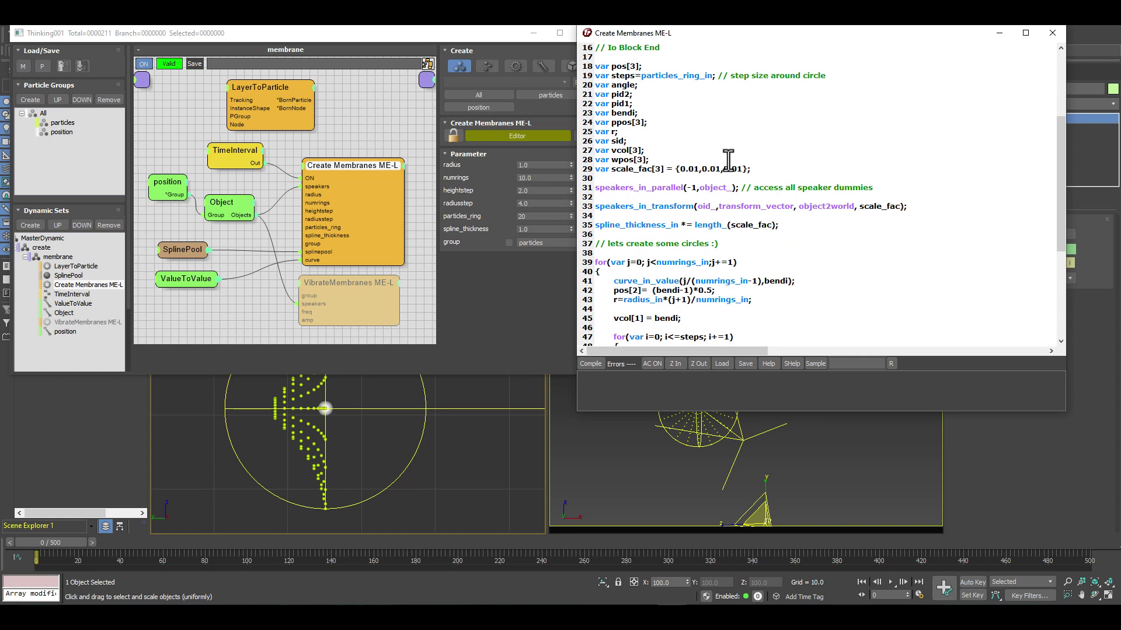
pyautogui.scroll(-1, 732, 147)
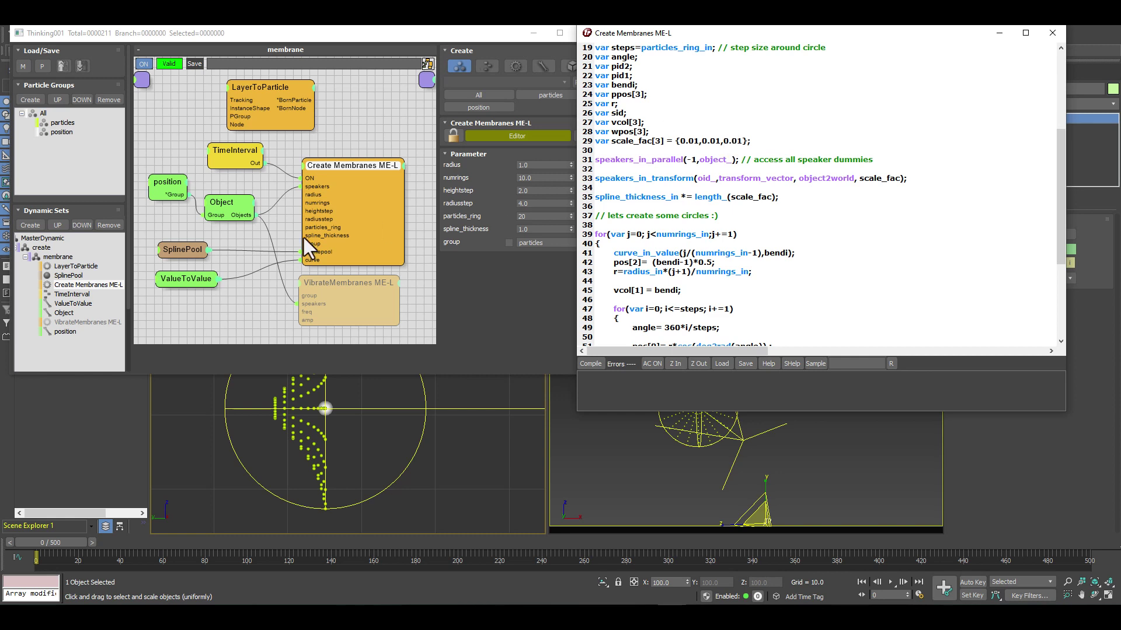
pyautogui.click(241, 205)
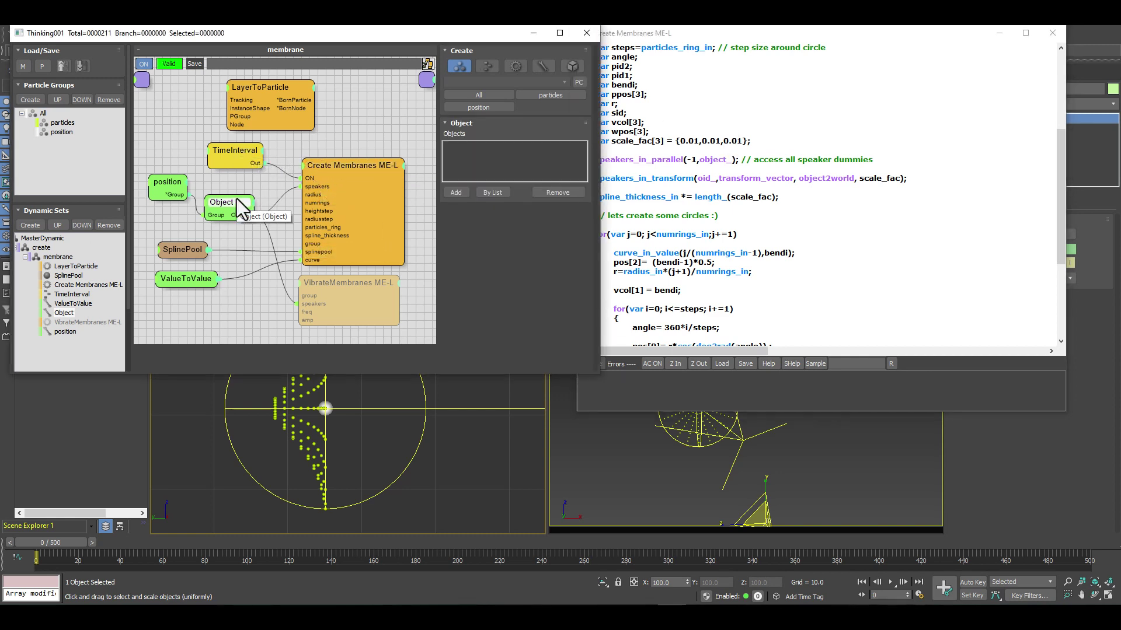
# - Review Object, position and LayerToParticle nodes (arrows layer, Arrow004), then close the Thinking editor
pyautogui.moveTo(240, 206); pyautogui.dragTo(240, 204)
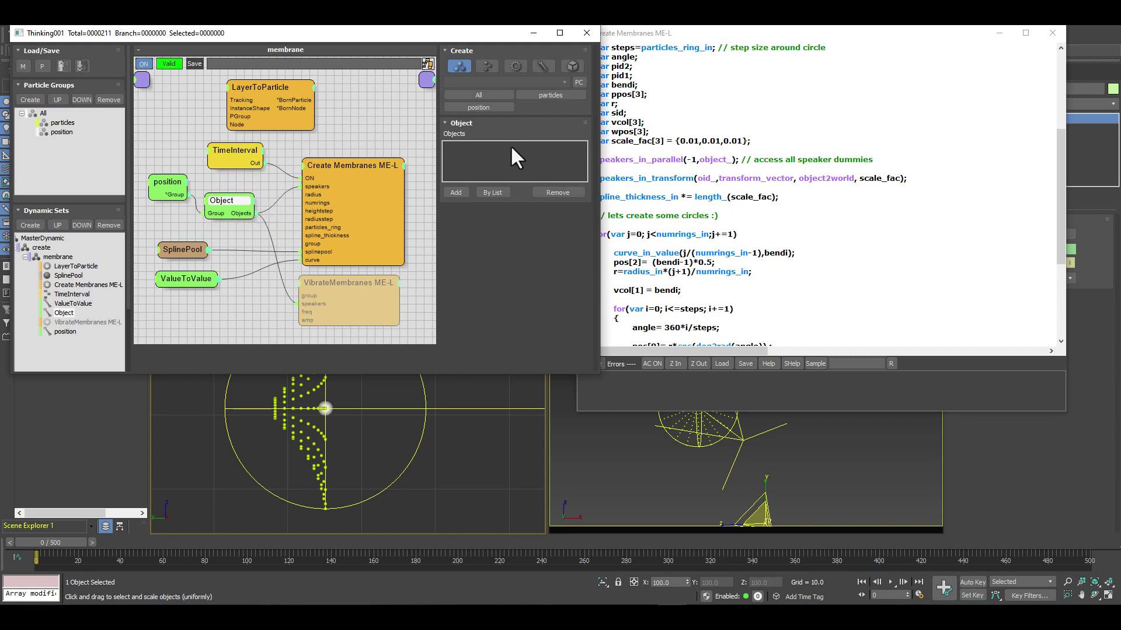
pyautogui.click(166, 183)
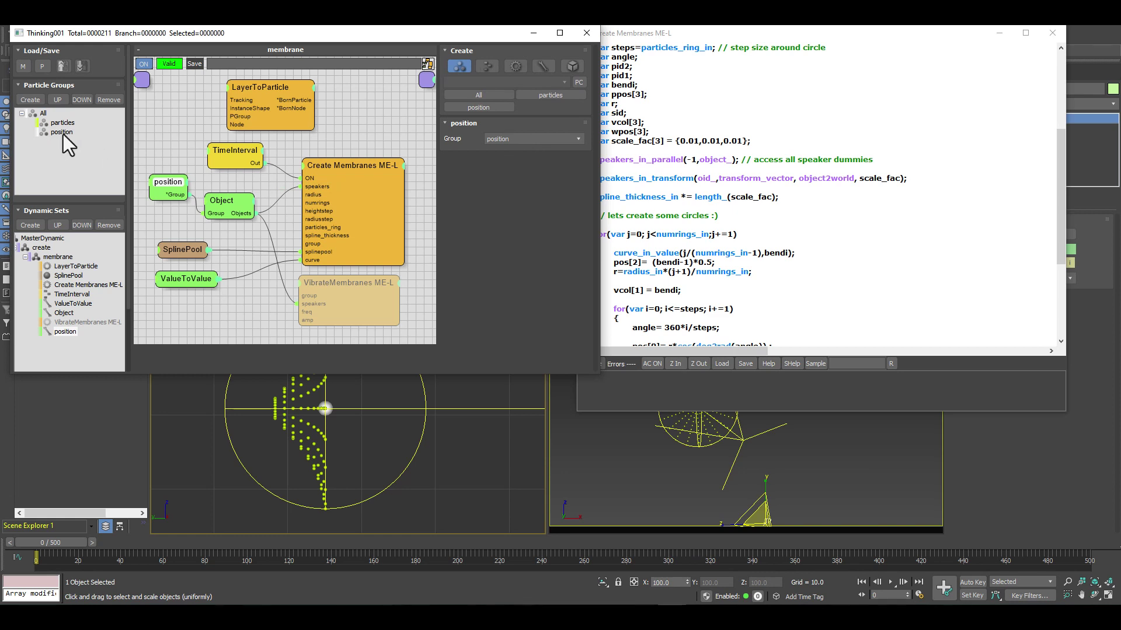
pyautogui.moveTo(230, 201); pyautogui.dragTo(226, 198)
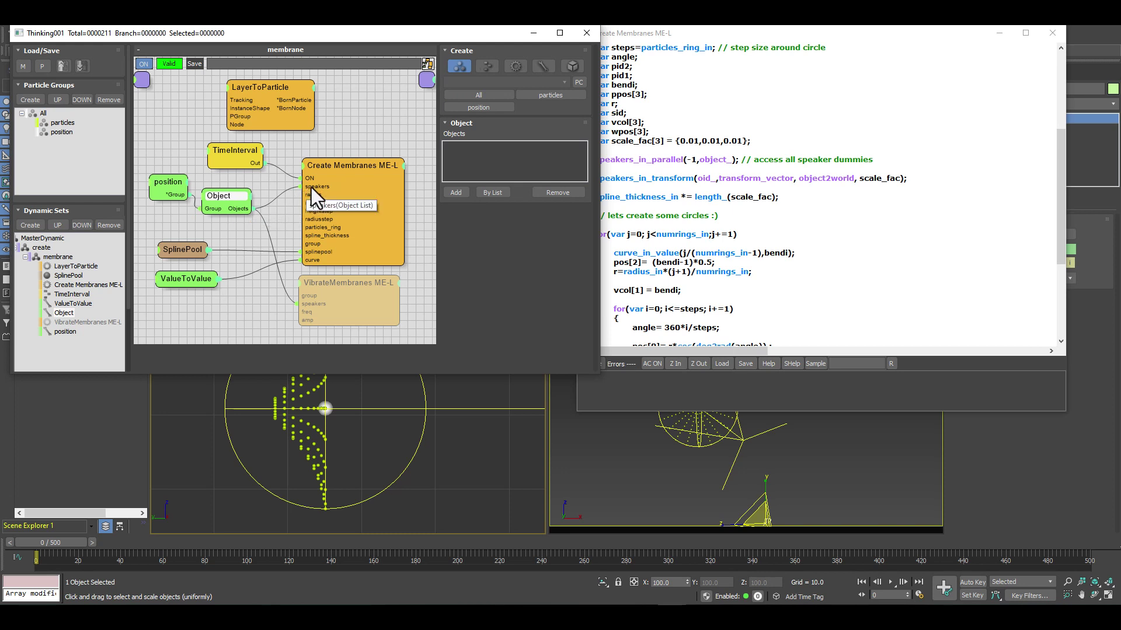
pyautogui.click(260, 89)
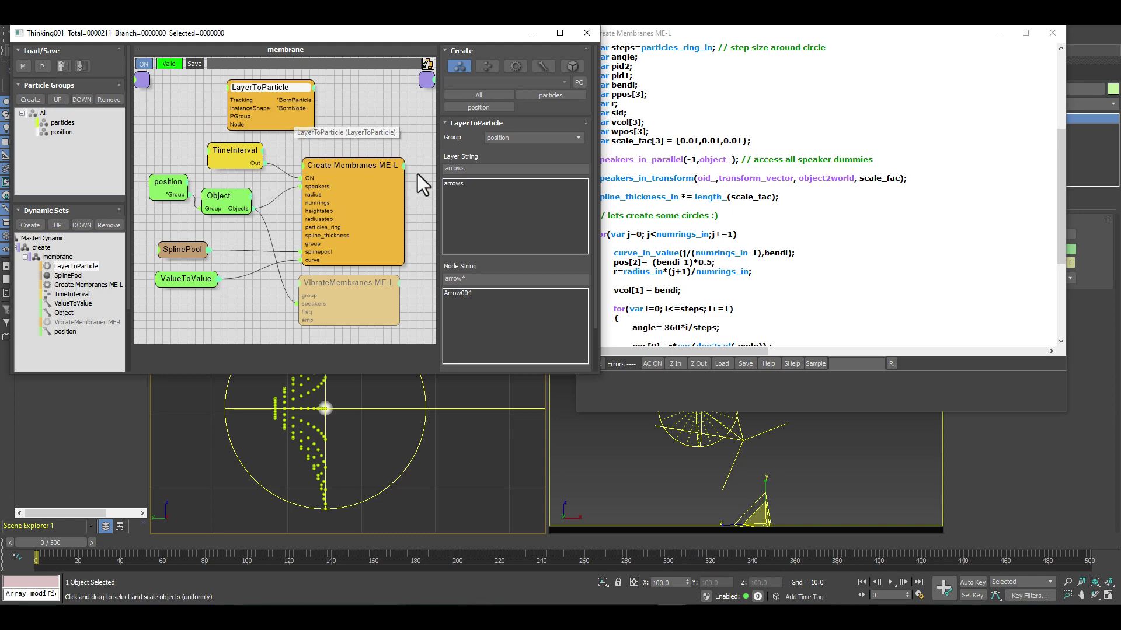
pyautogui.moveTo(300, 34); pyautogui.dragTo(445, 41)
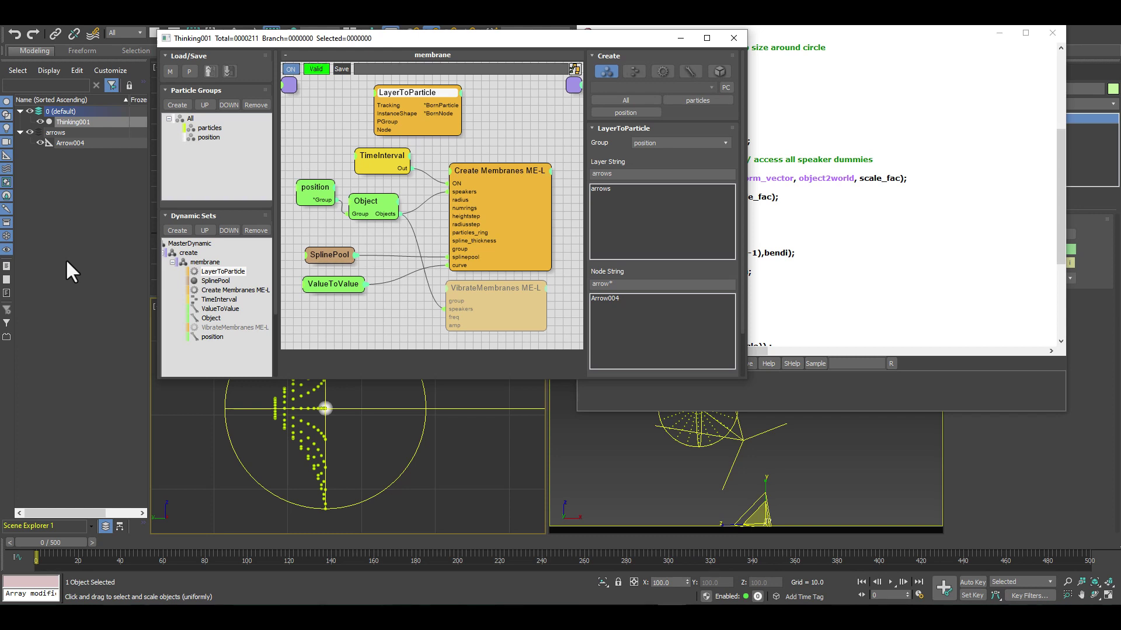
pyautogui.click(736, 36)
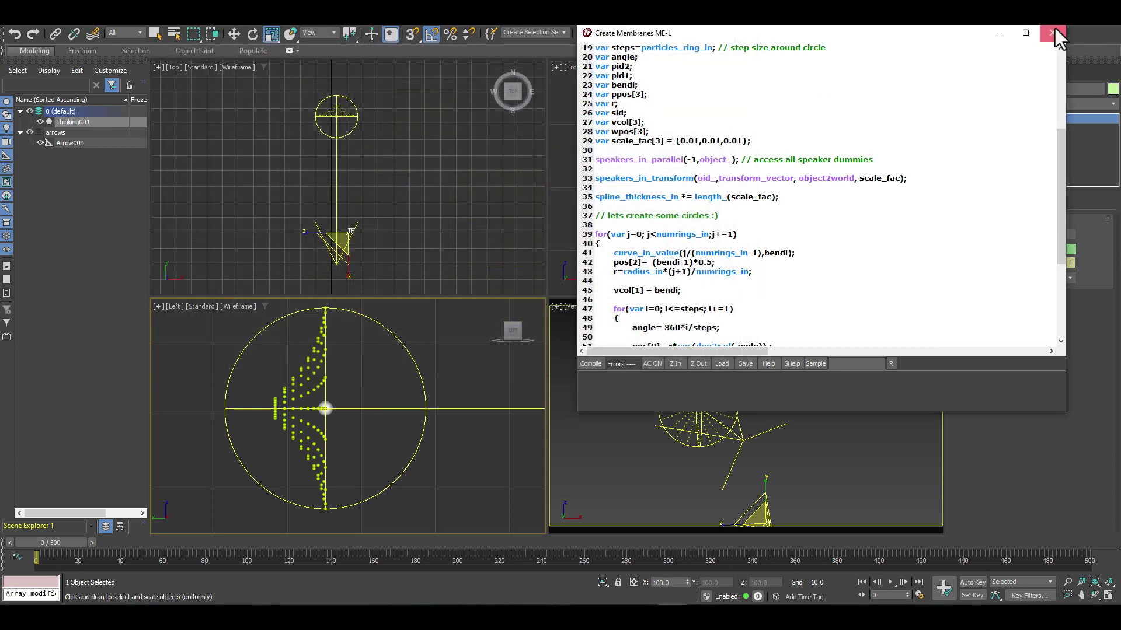
# - Close the script editor and Shift-drag Arrow004 into a single copy, Arrow005
pyautogui.click(1053, 33)
pyautogui.click(68, 133)
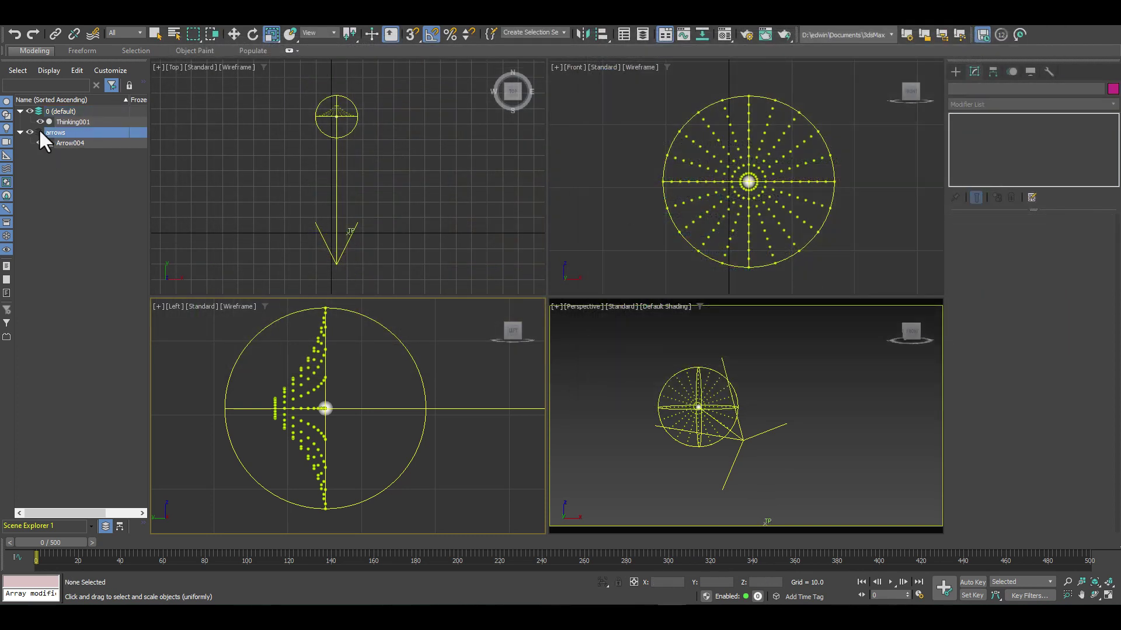
pyautogui.click(233, 34)
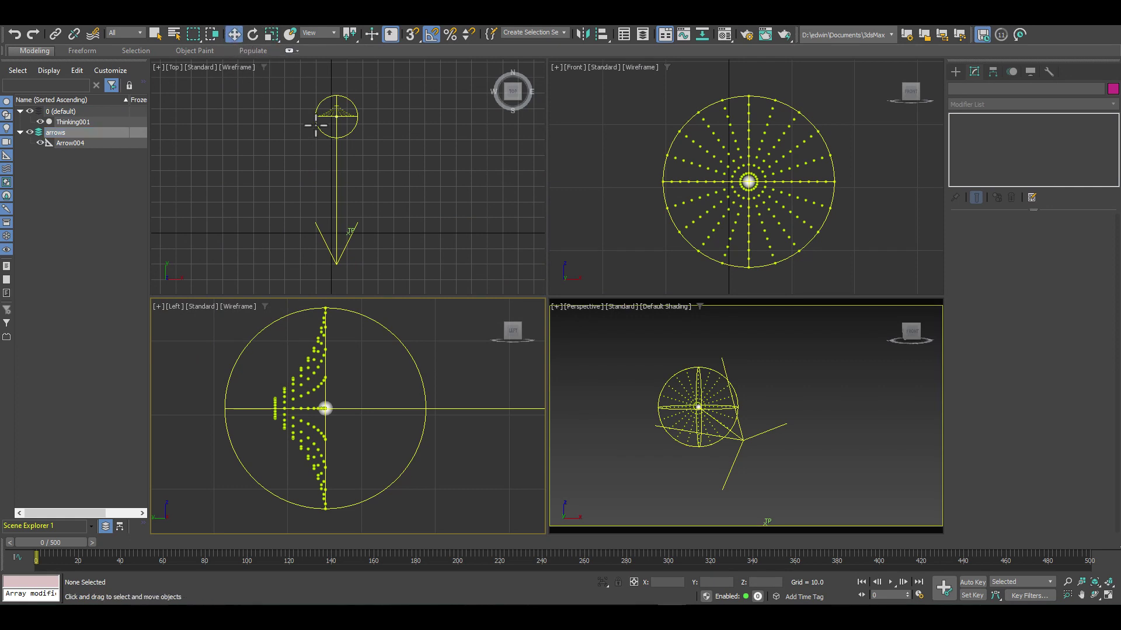
pyautogui.click(338, 134)
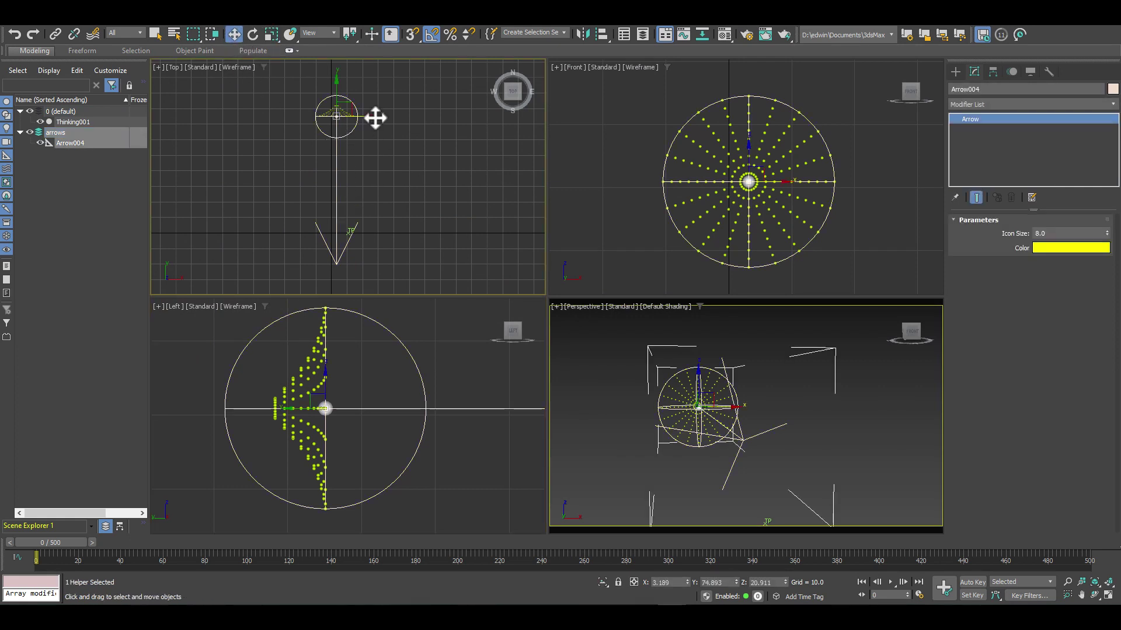
pyautogui.moveTo(375, 115)
pyautogui.keyDown('shift'); pyautogui.mouseDown()
pyautogui.moveTo(458, 117)
pyautogui.moveTo(445, 120)
pyautogui.mouseUp(); pyautogui.keyUp('shift')
pyautogui.click(560, 356)
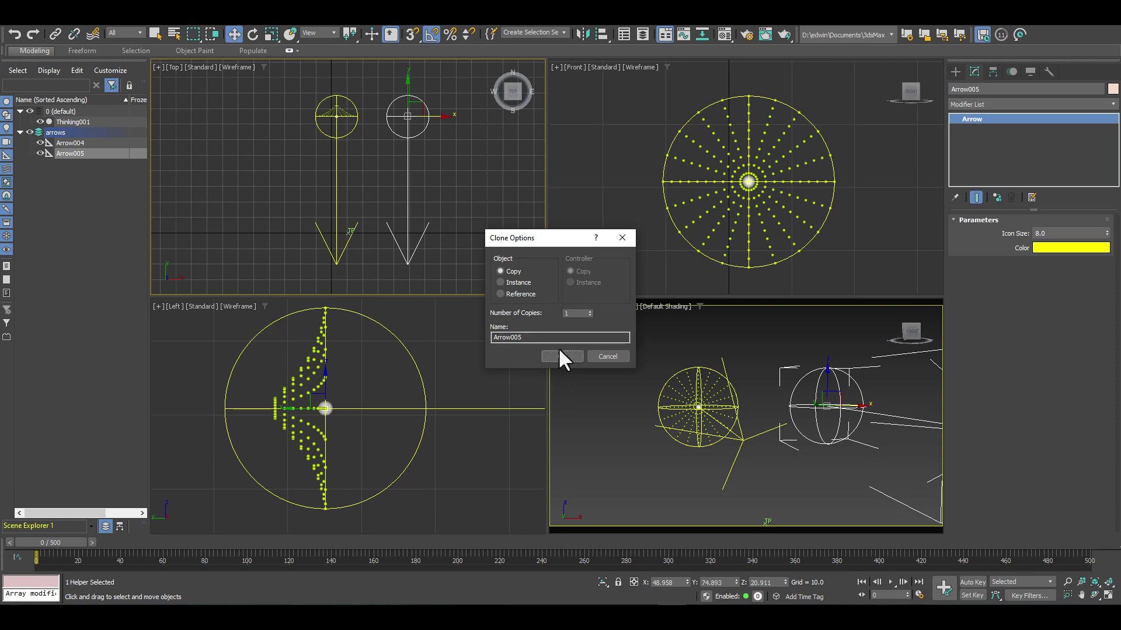
pyautogui.click(563, 356)
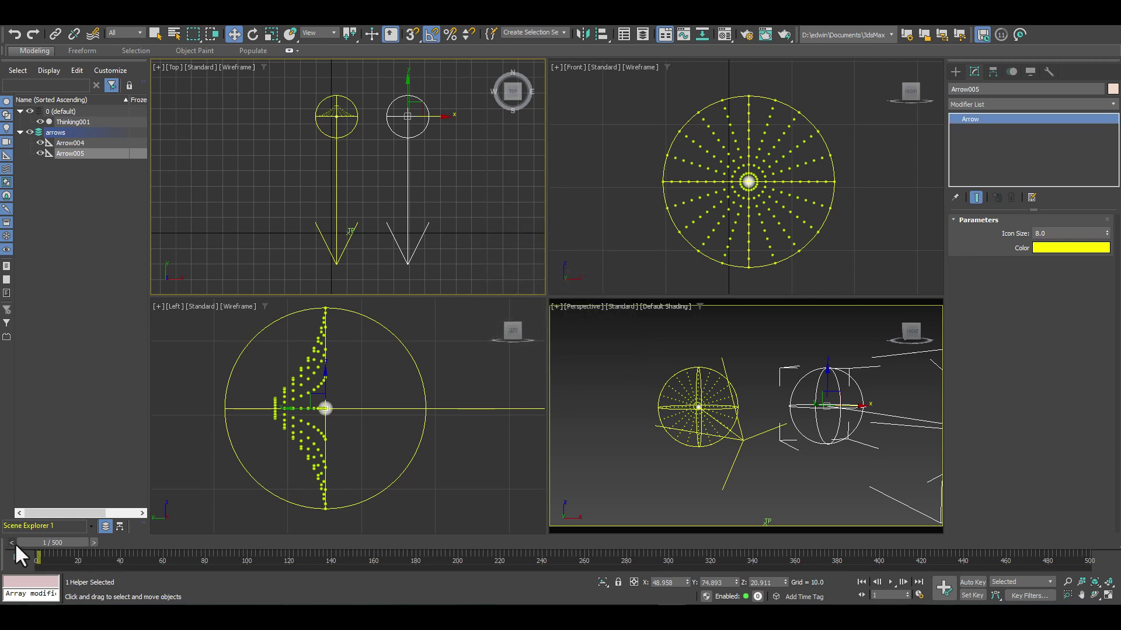
# - Scale Arrow005 down to a smaller size in the Top view
pyautogui.keyDown('alt'); pyautogui.moveTo(853, 322); pyautogui.dragTo(739, 426, button='middle'); pyautogui.keyUp('alt')
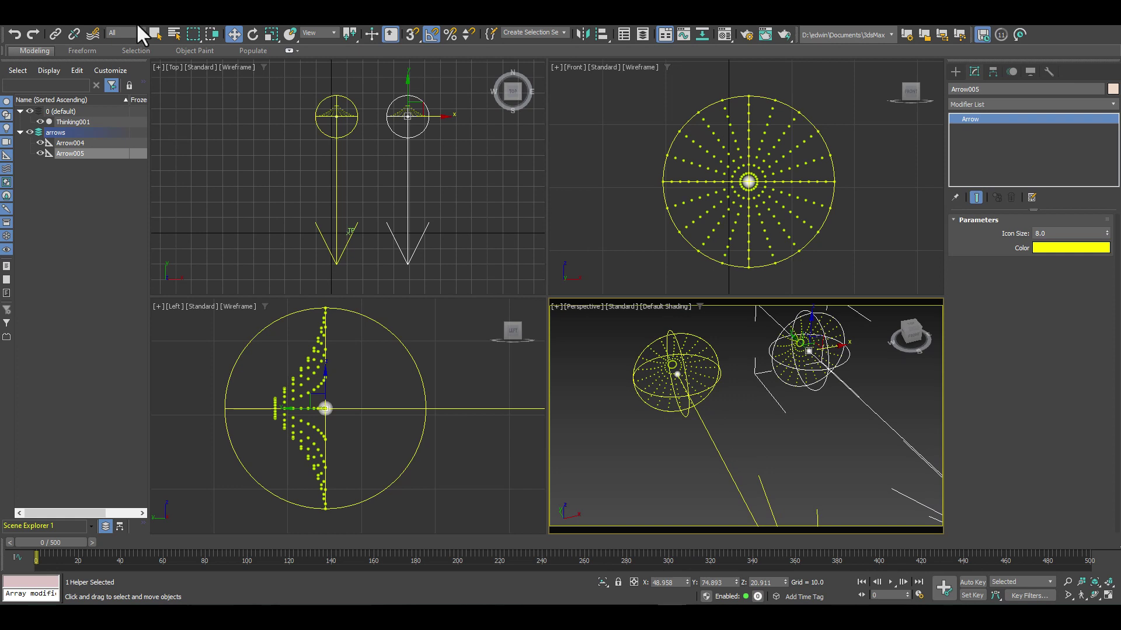
pyautogui.click(267, 33)
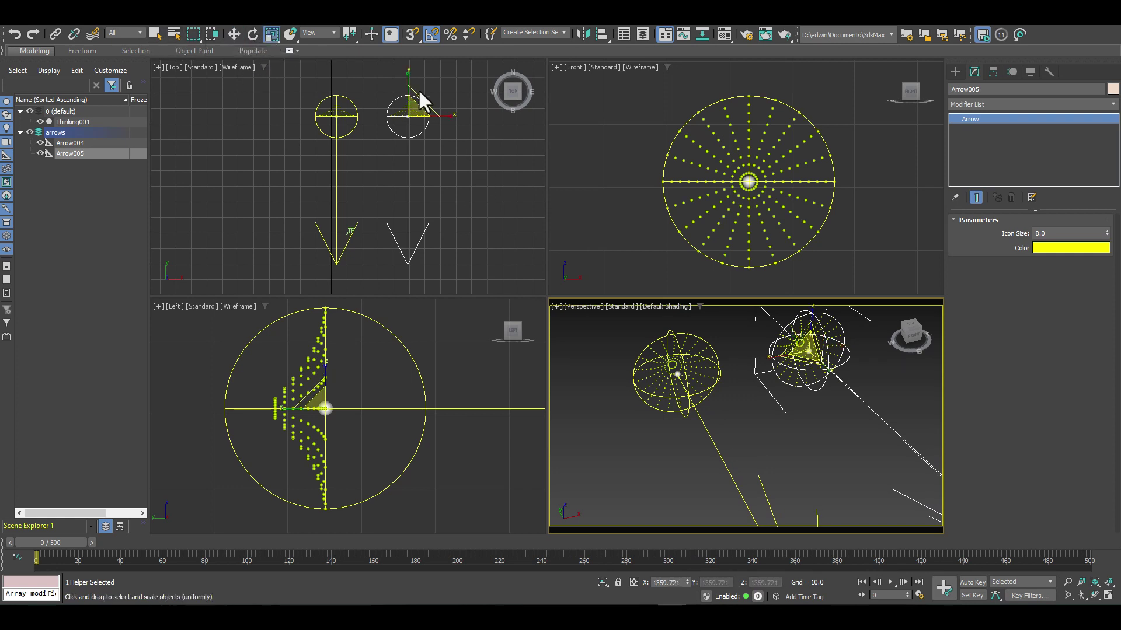
pyautogui.click(414, 107)
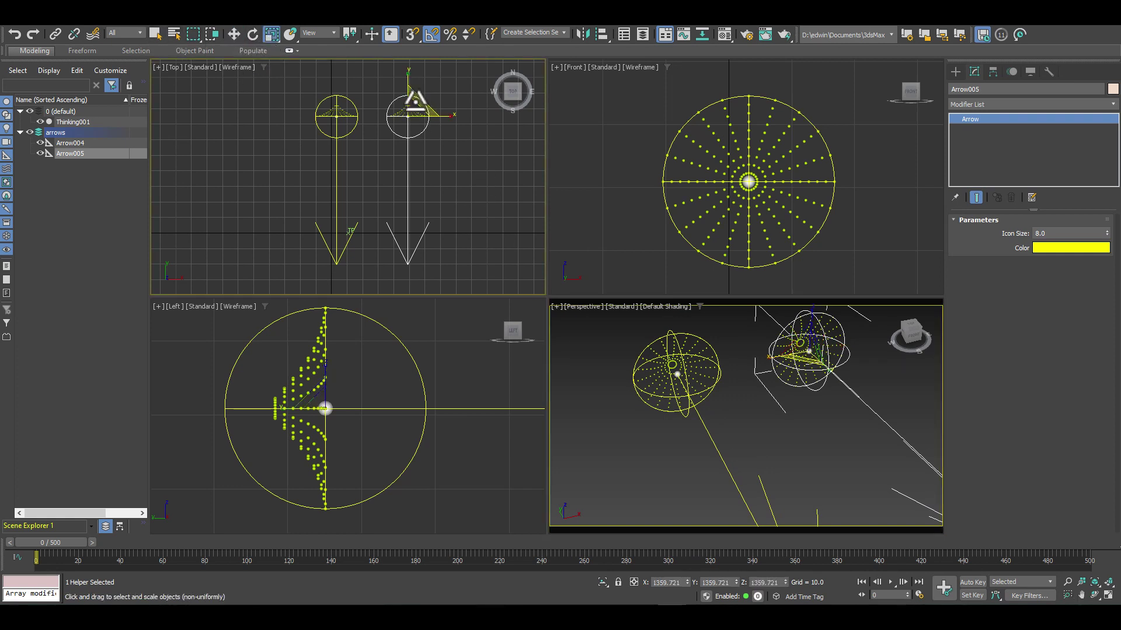
pyautogui.moveTo(411, 95); pyautogui.dragTo(400, 138)
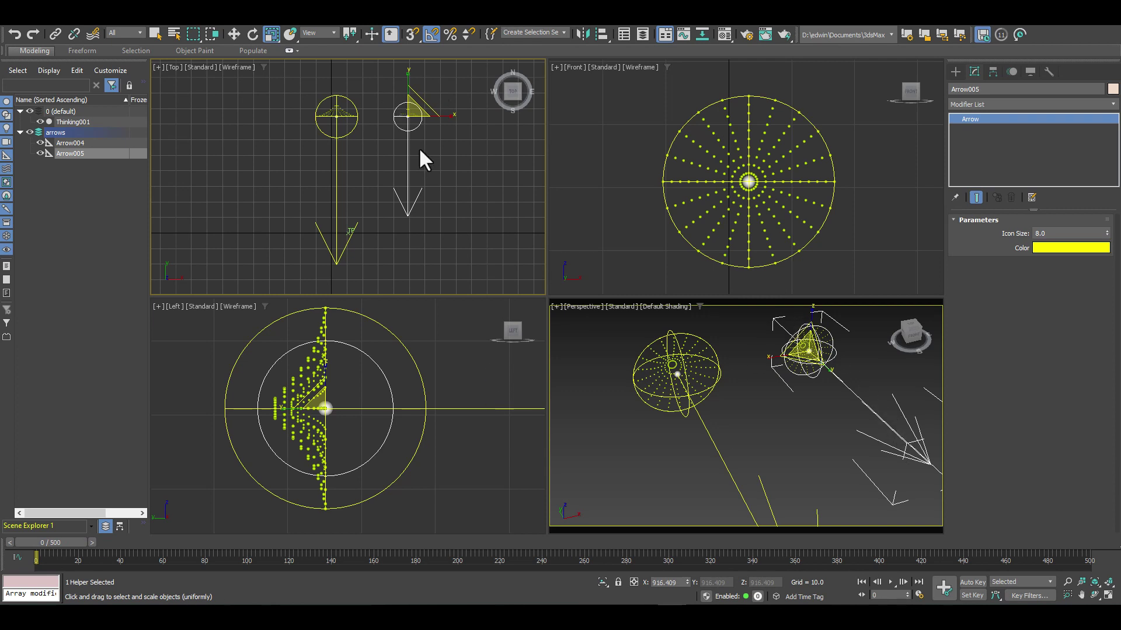
# - Move Arrow005 so it sits directly above the sphere in the Front view
pyautogui.scroll(-3, 322, 390)
pyautogui.moveTo(371, 380); pyautogui.dragTo(331, 275, button='middle')
pyautogui.click(234, 34)
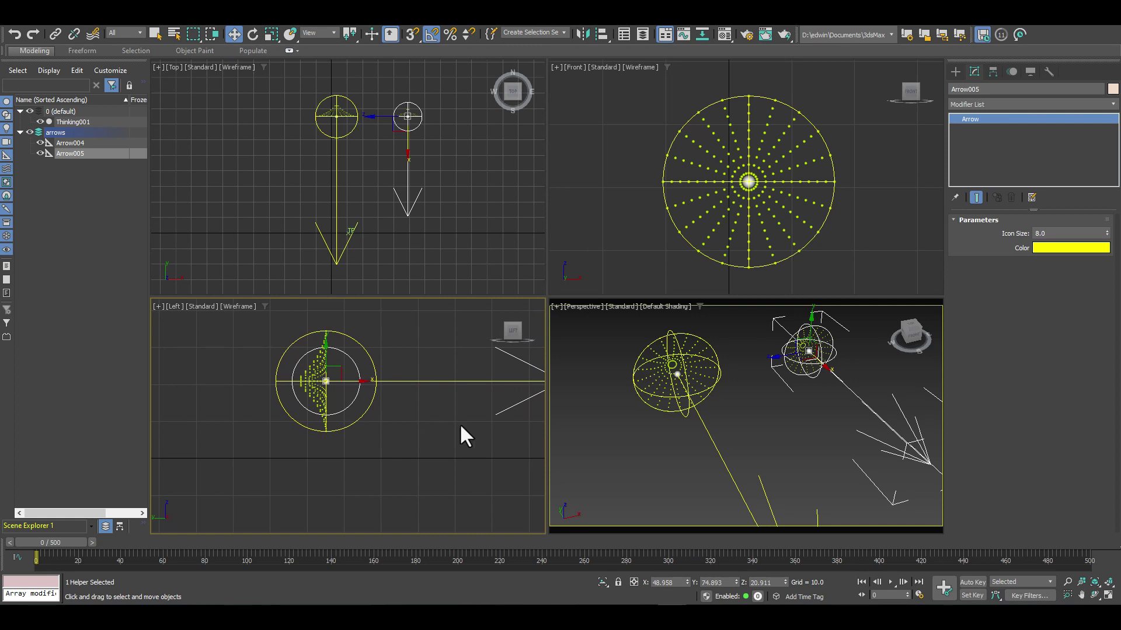
pyautogui.scroll(-2, 460, 436)
pyautogui.moveTo(460, 435); pyautogui.dragTo(464, 405, button='middle')
pyautogui.moveTo(395, 358); pyautogui.dragTo(395, 401)
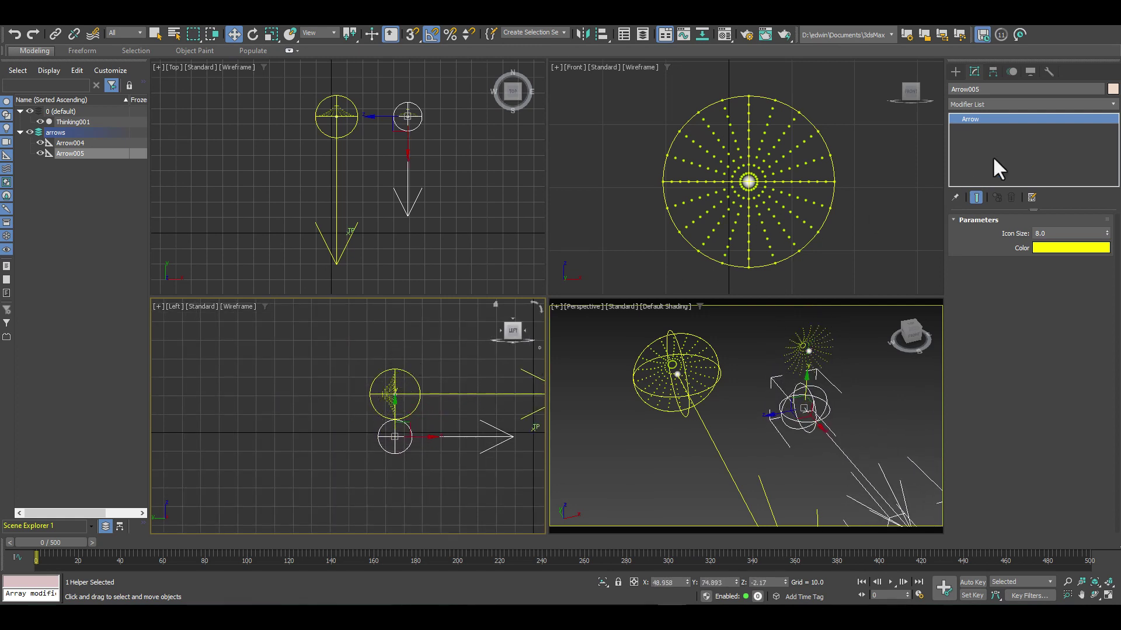
pyautogui.scroll(-5, 714, 189)
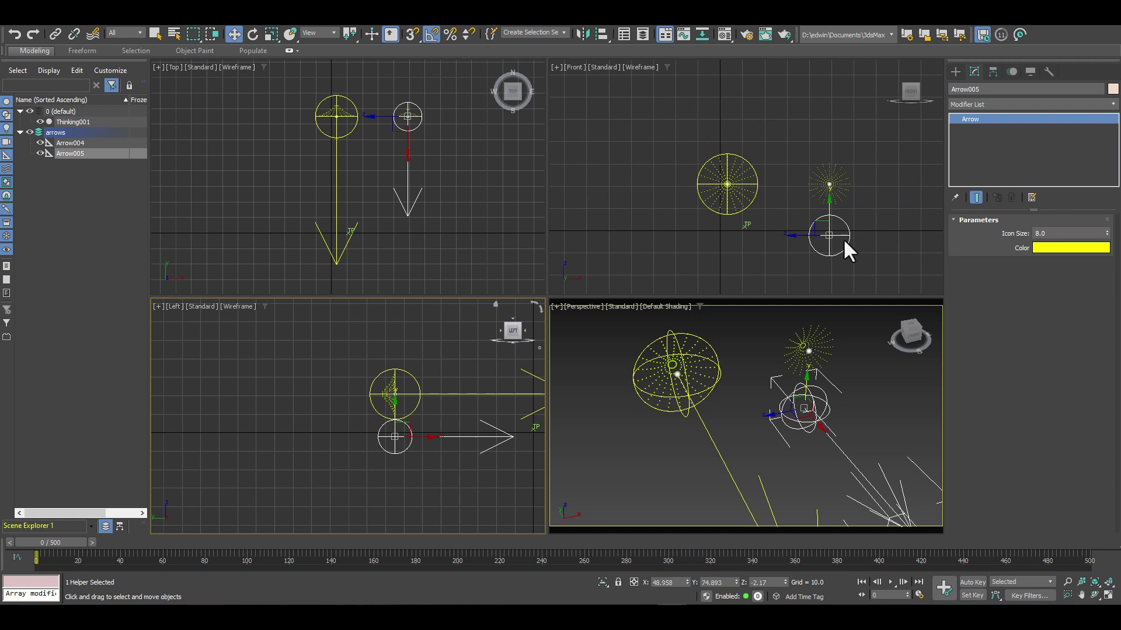
pyautogui.rightClick(795, 233)
pyautogui.moveTo(860, 236); pyautogui.dragTo(762, 260)
pyautogui.moveTo(726, 208); pyautogui.dragTo(724, 98)
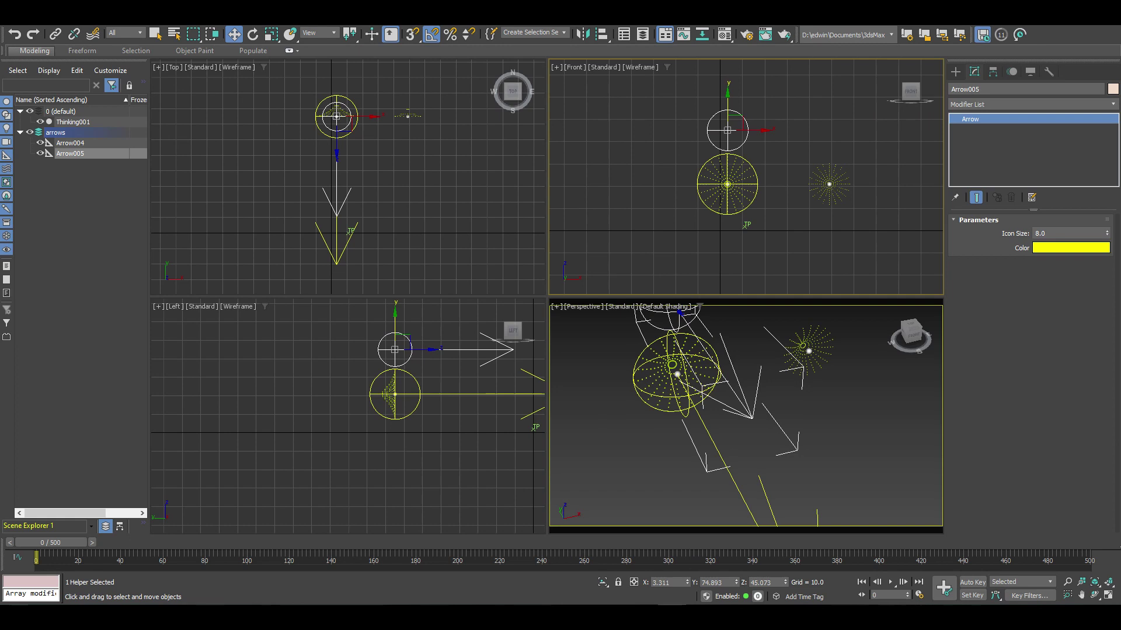
pyautogui.press('q')
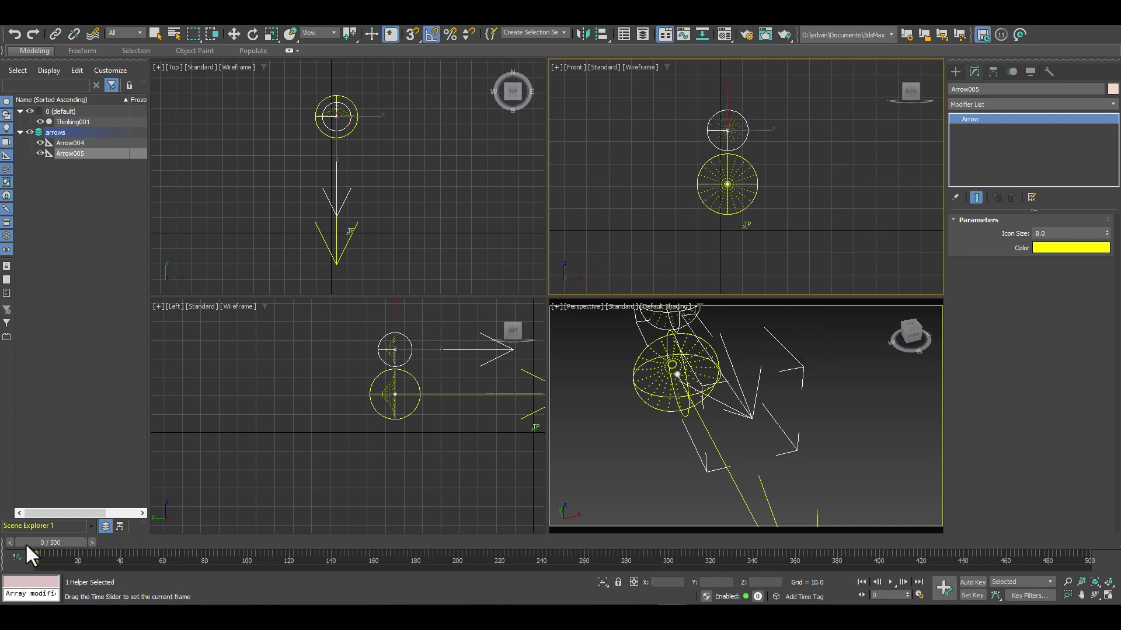
pyautogui.press('w')
pyautogui.moveTo(748, 315); pyautogui.dragTo(747, 431, button='middle')
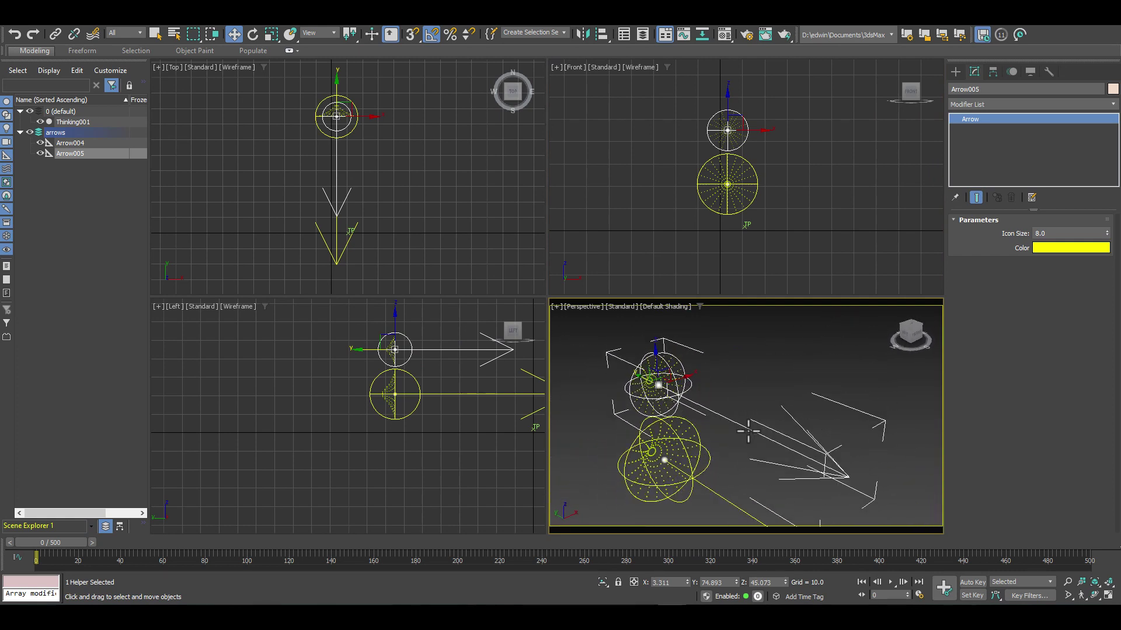
# - Select the Thinking001 particle system and open its node editor
pyautogui.moveTo(725, 348); pyautogui.dragTo(738, 338, button='middle')
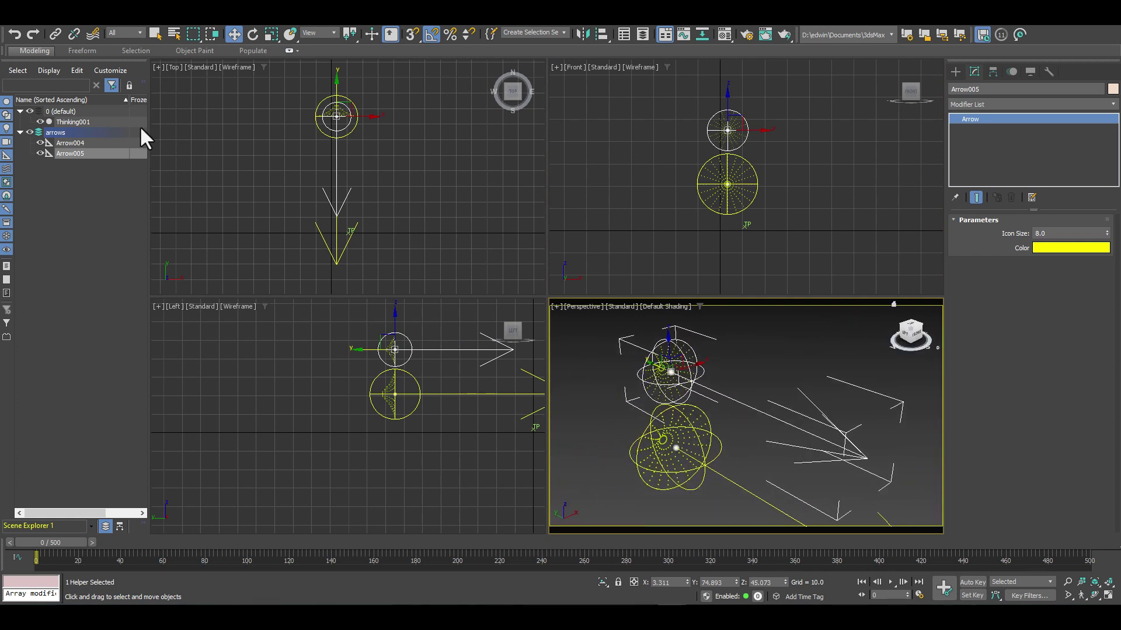
pyautogui.click(93, 120)
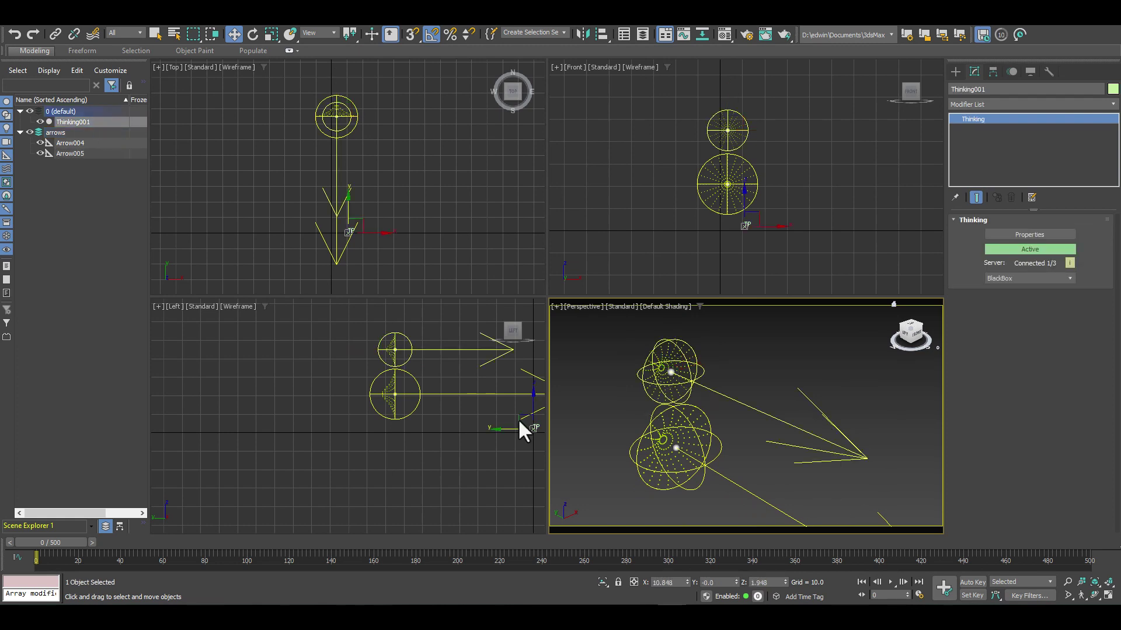
pyautogui.click(1054, 236)
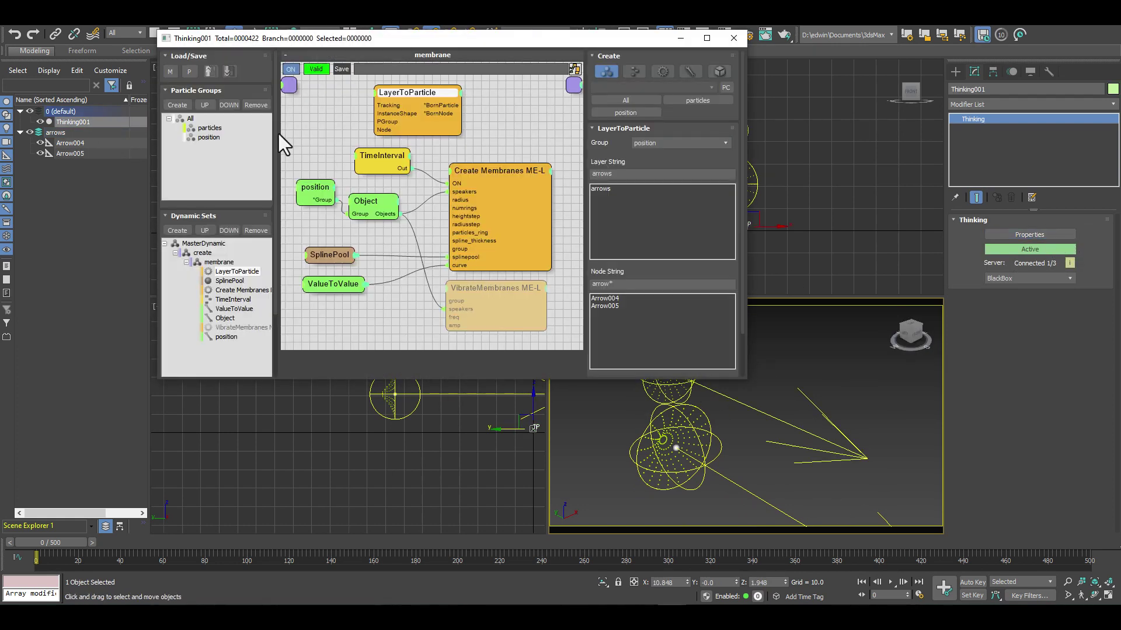
# - Inspect LayerToParticle's arrows layer and arrow* pattern, plus the position and Object nodes
pyautogui.moveTo(413, 96); pyautogui.dragTo(404, 89)
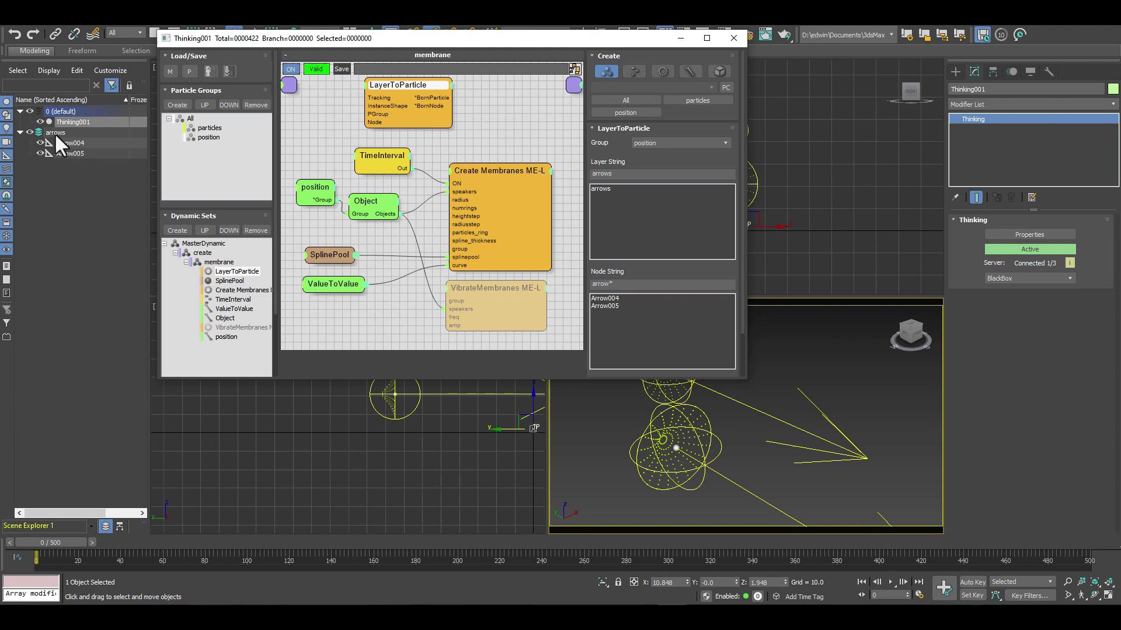
pyautogui.doubleClick(625, 174)
pyautogui.doubleClick(593, 284)
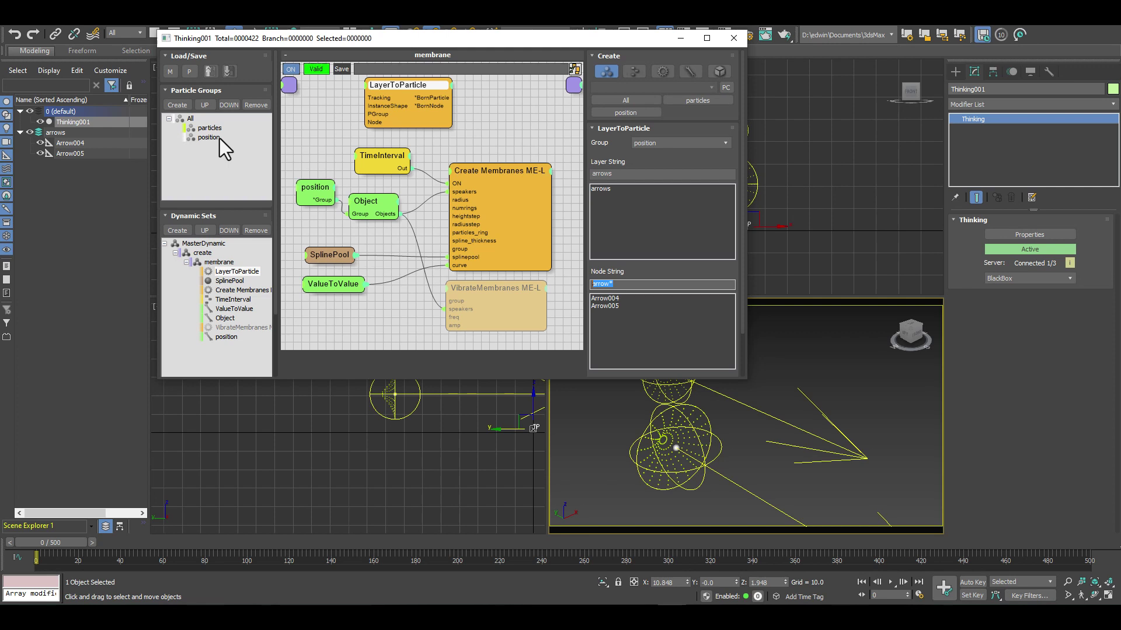
pyautogui.moveTo(319, 191); pyautogui.dragTo(317, 192)
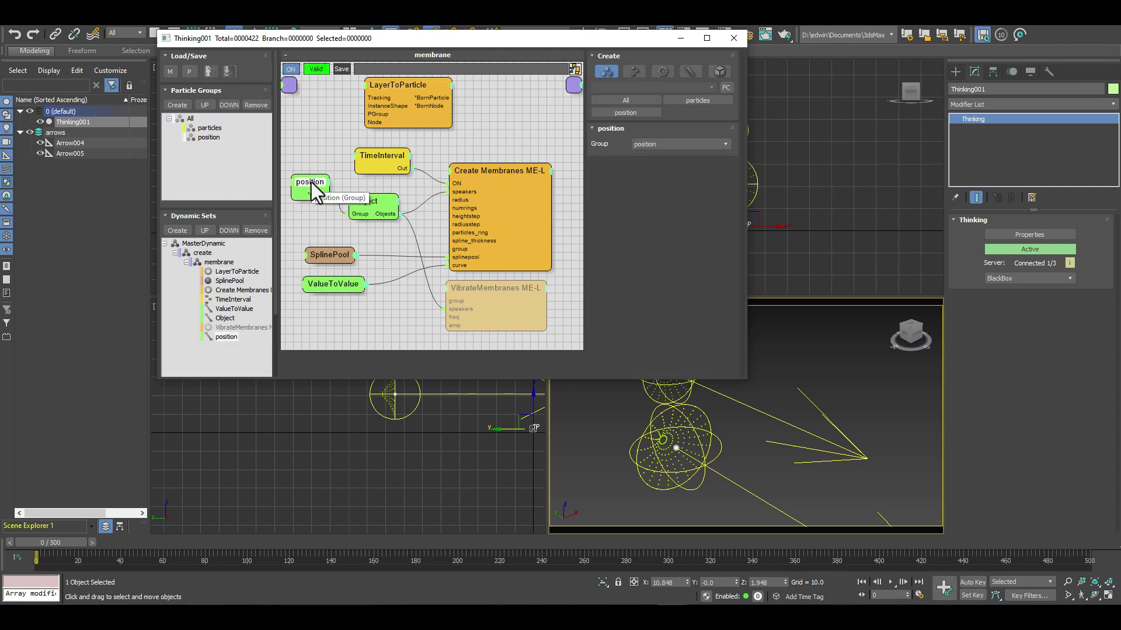
pyautogui.click(379, 208)
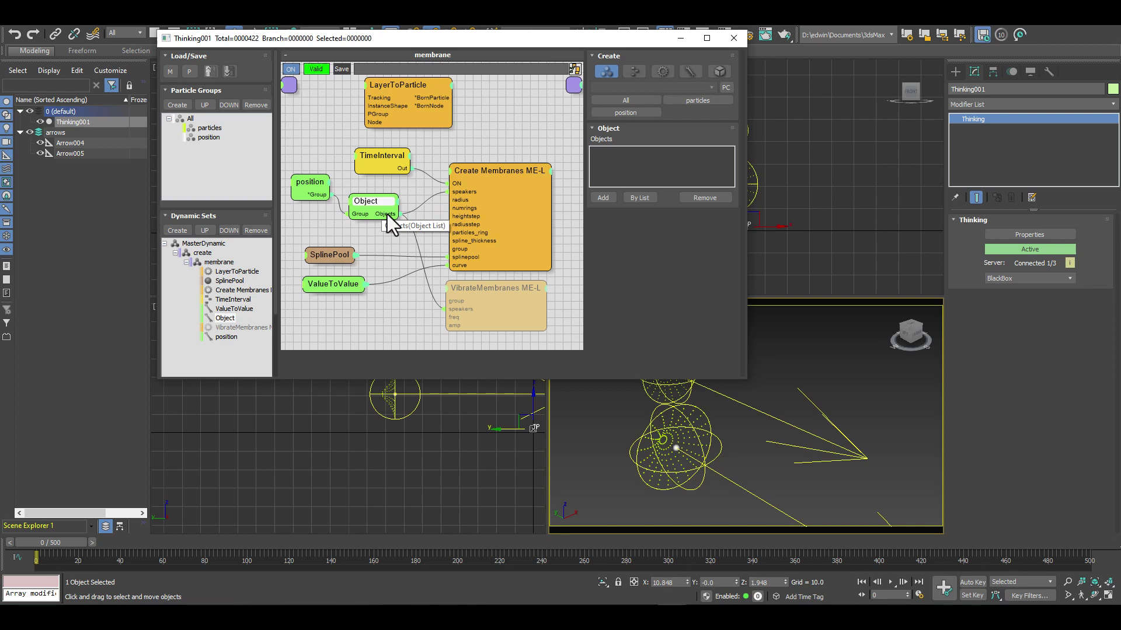
# - Show the Create Membranes ME-L parameters and open its script
pyautogui.click(488, 170)
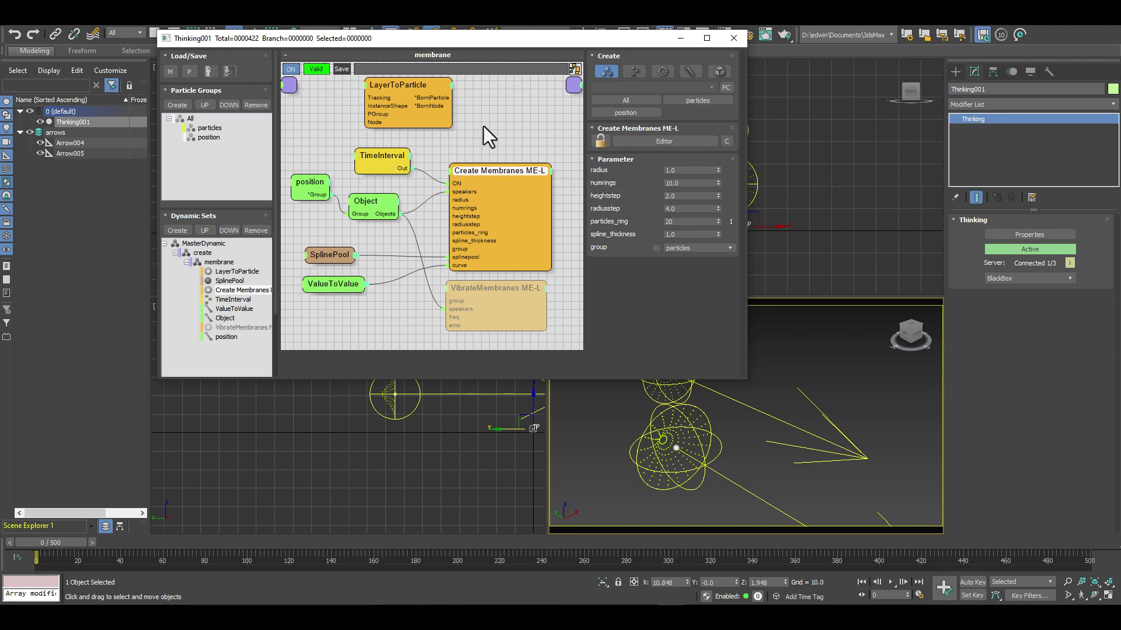
pyautogui.moveTo(540, 38); pyautogui.dragTo(406, 35)
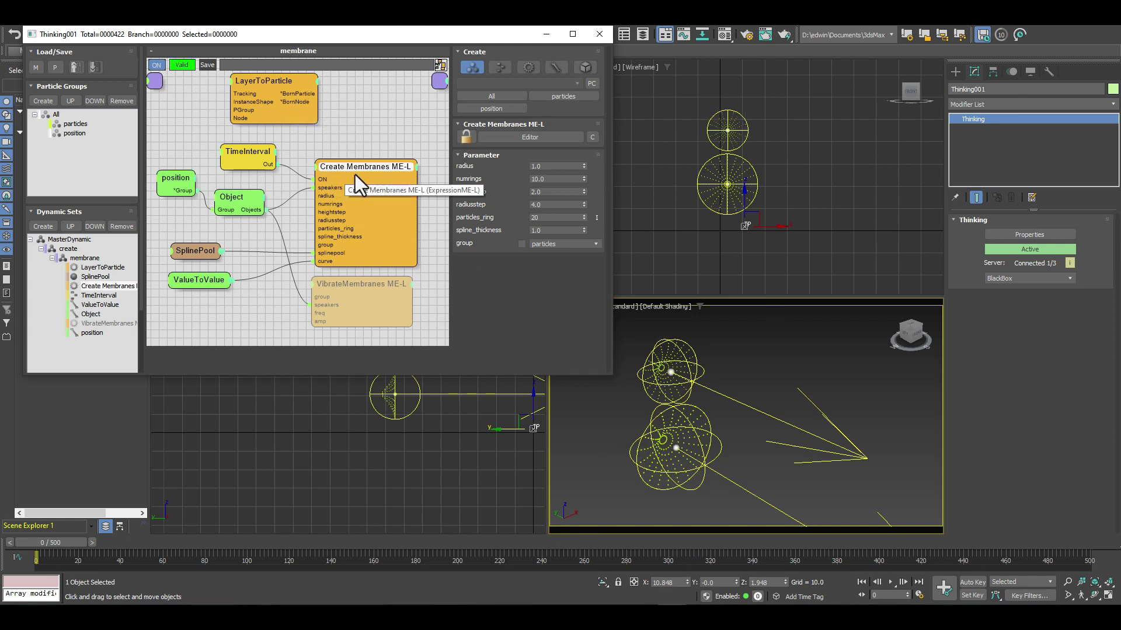
pyautogui.click(518, 135)
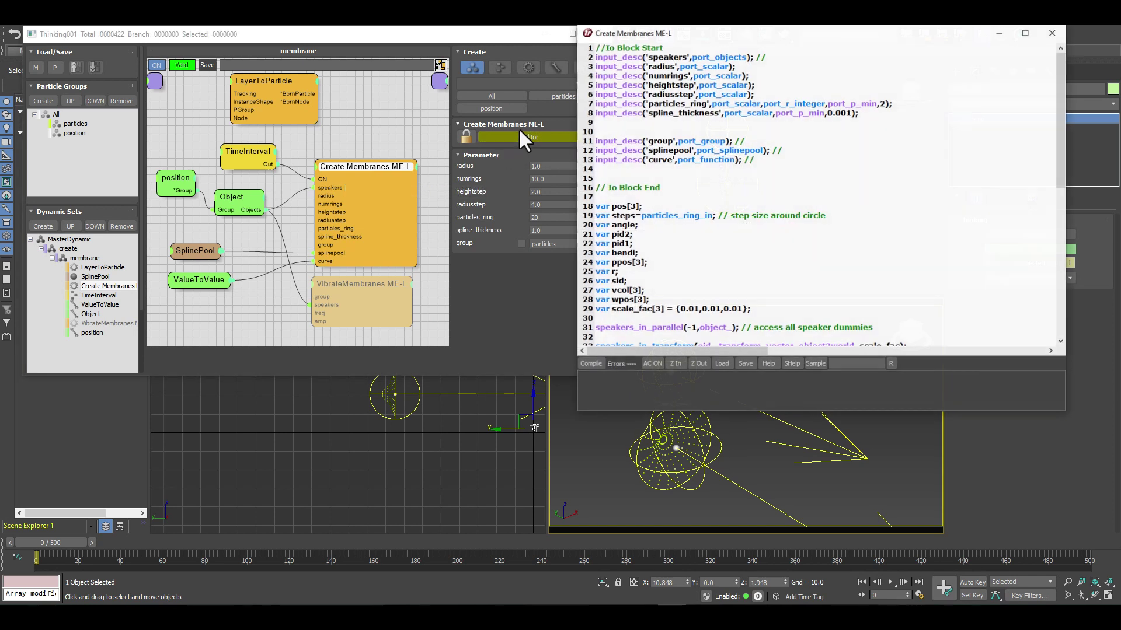
pyautogui.scroll(-5, 817, 225)
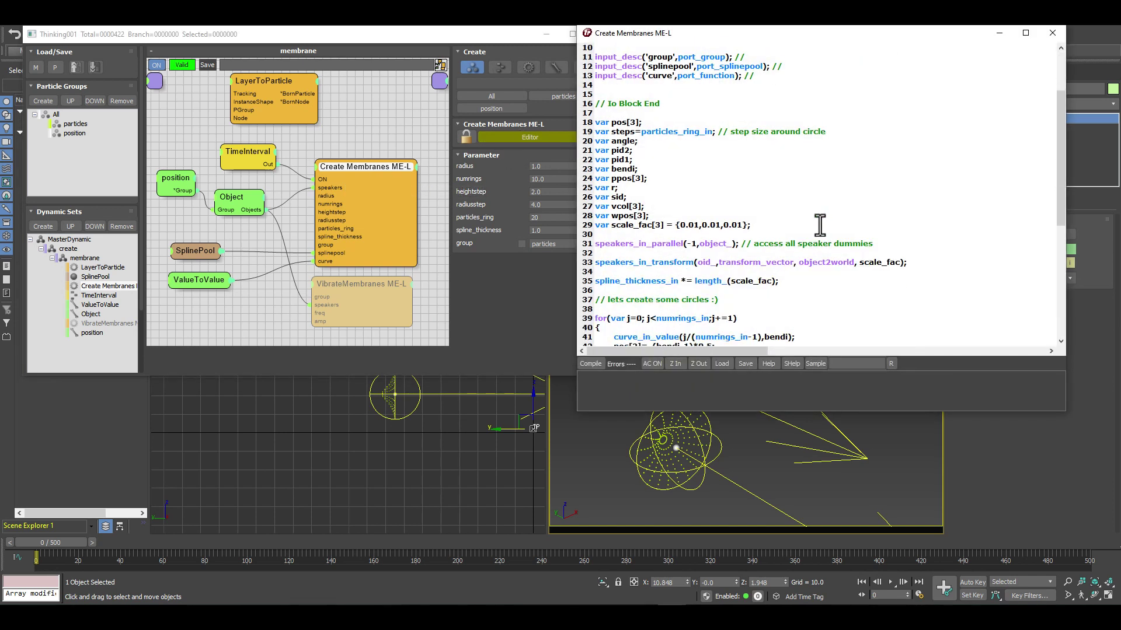
pyautogui.scroll(5, 817, 245)
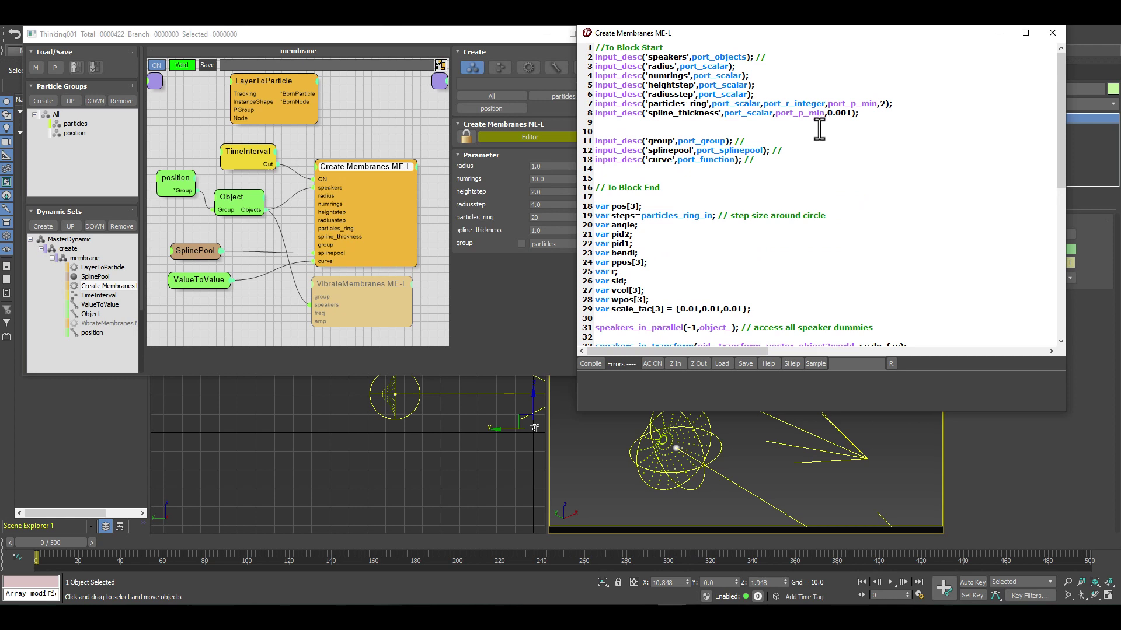
pyautogui.moveTo(766, 57); pyautogui.dragTo(595, 59)
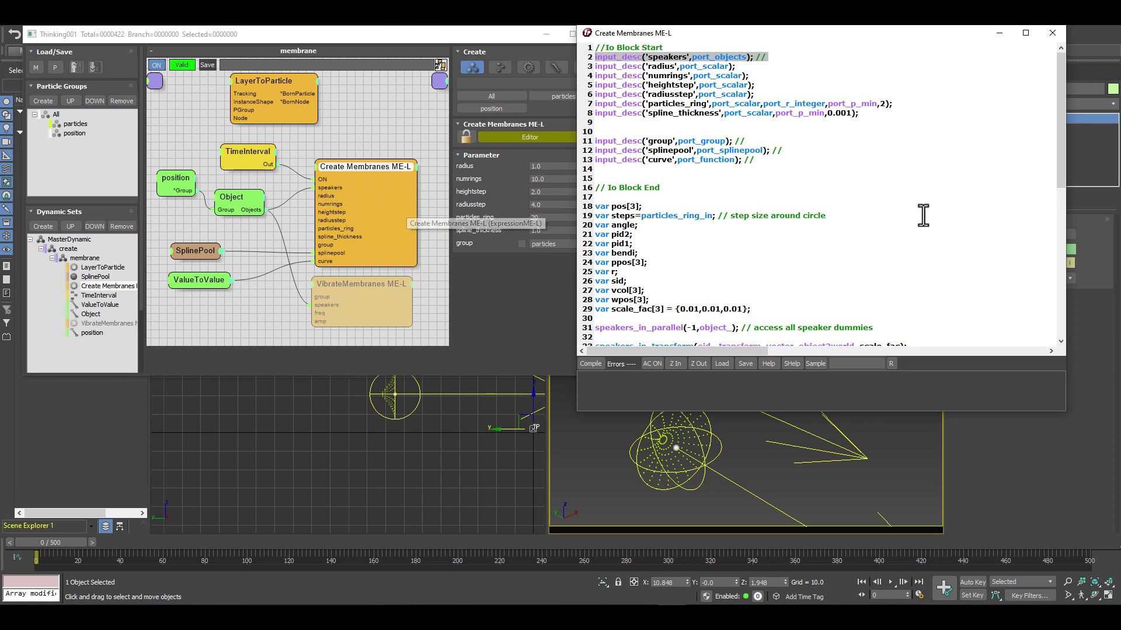
pyautogui.scroll(-5, 752, 257)
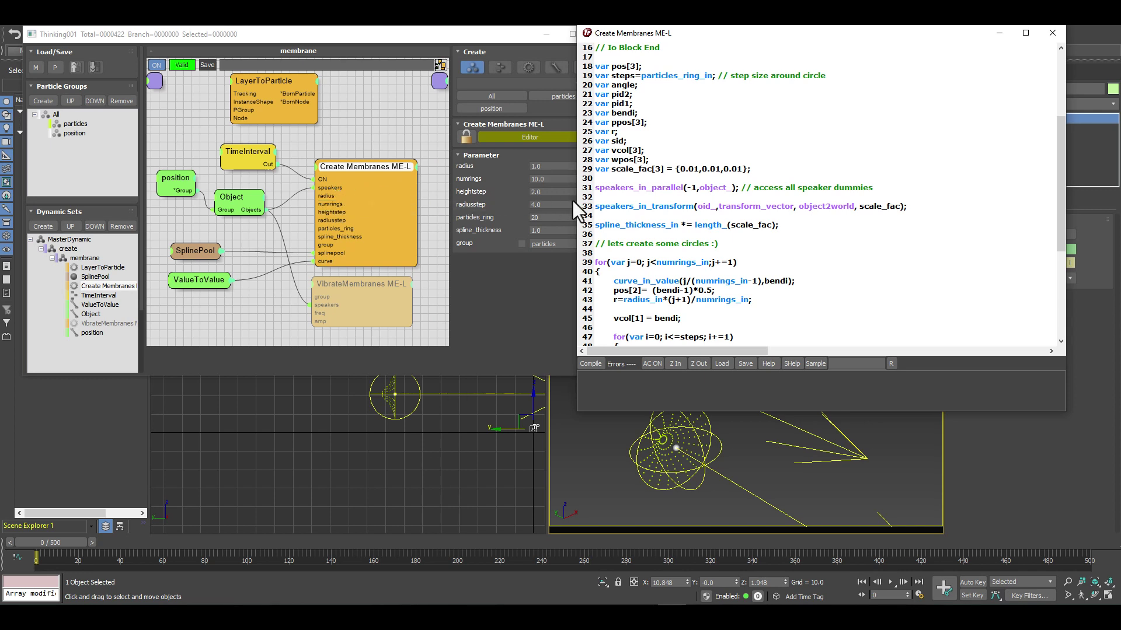
pyautogui.moveTo(595, 188); pyautogui.dragTo(685, 188)
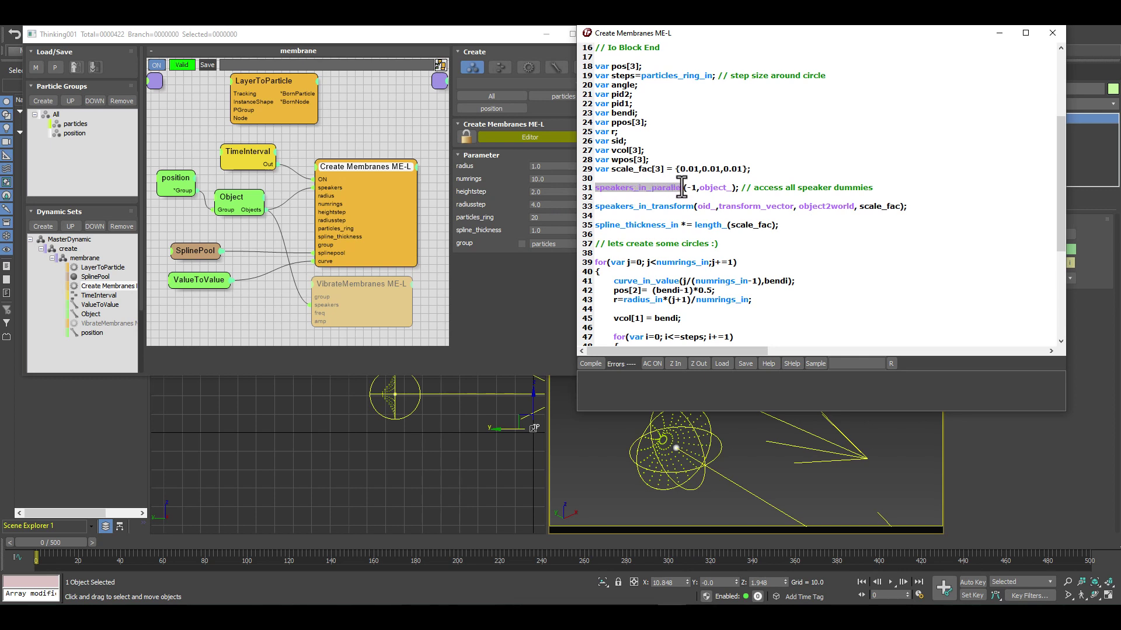
pyautogui.moveTo(682, 187); pyautogui.dragTo(734, 187)
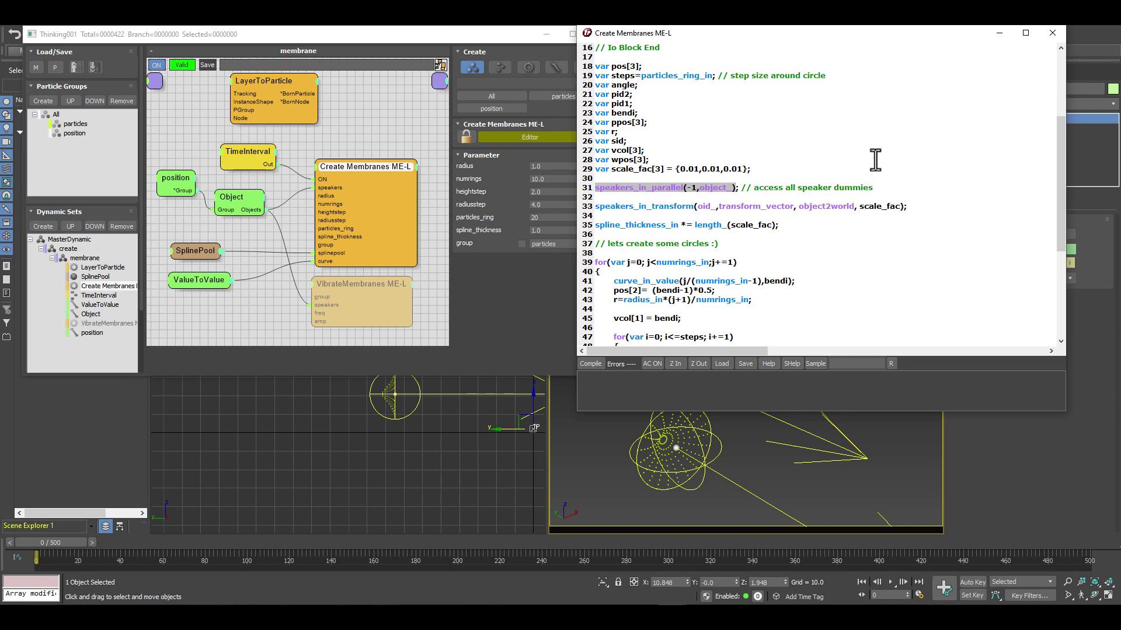
pyautogui.click(856, 177)
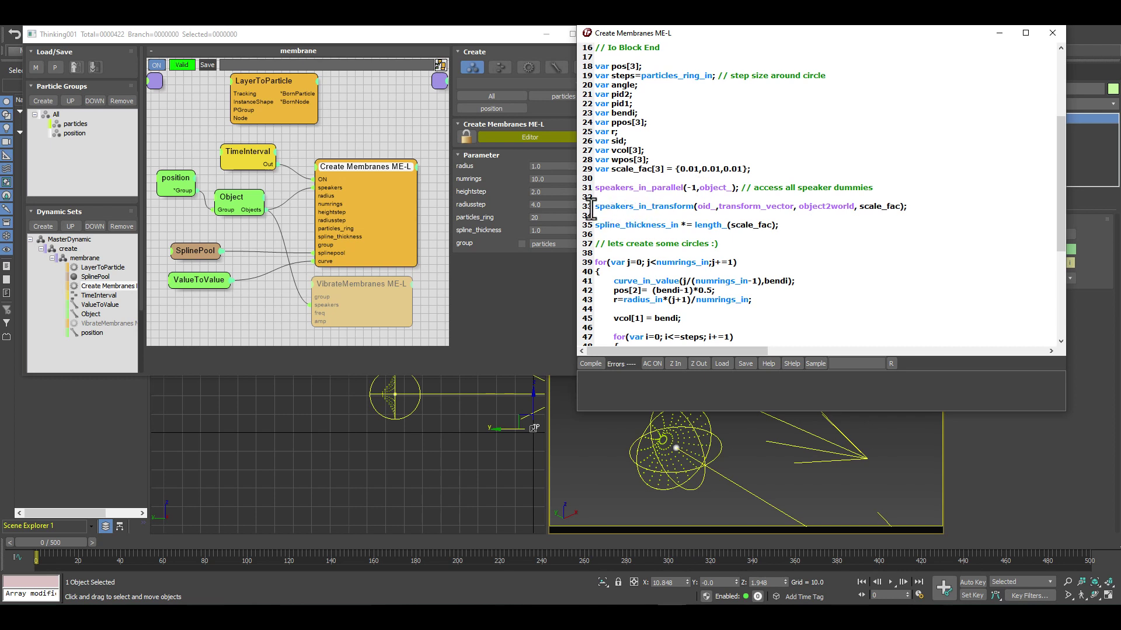
pyautogui.moveTo(595, 206); pyautogui.dragTo(698, 211)
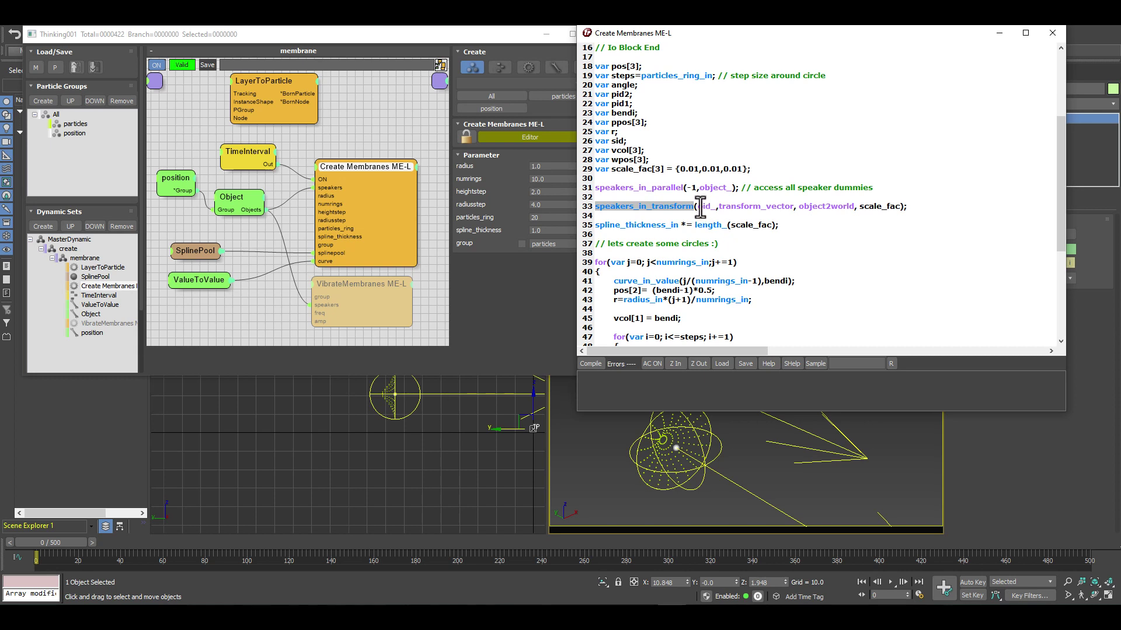
pyautogui.moveTo(698, 208); pyautogui.dragTo(712, 207)
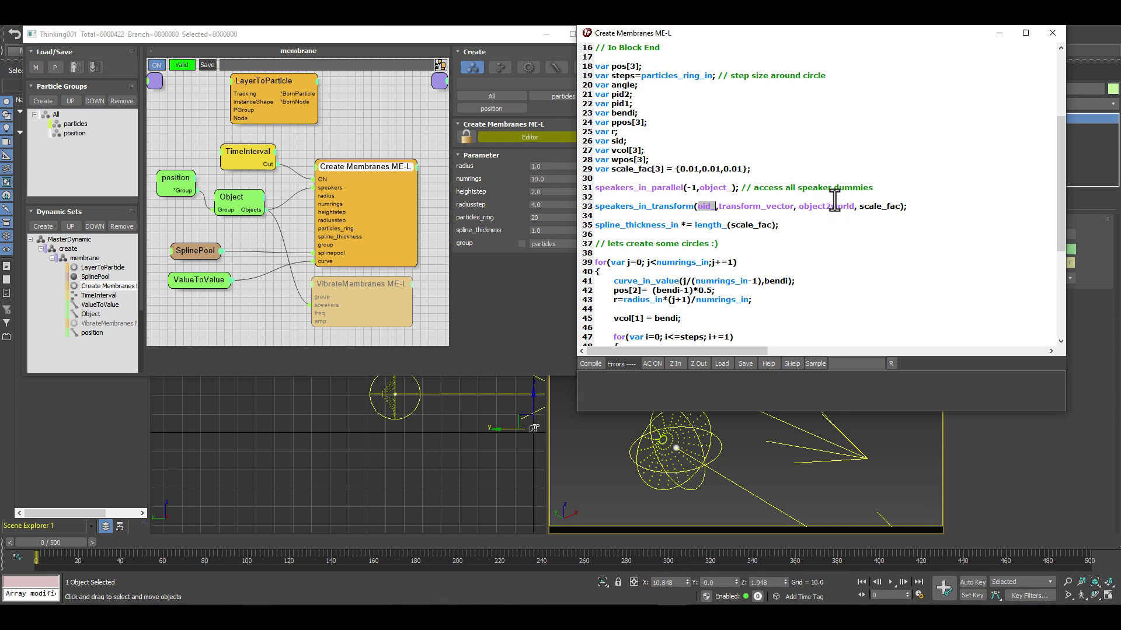
pyautogui.doubleClick(879, 207)
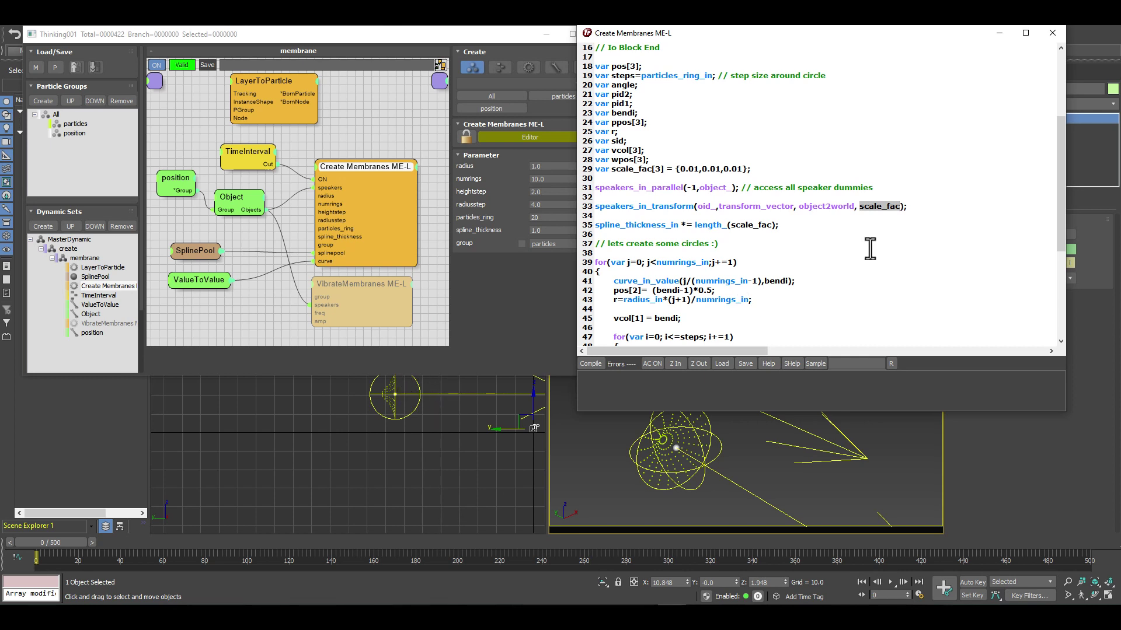
pyautogui.click(921, 206)
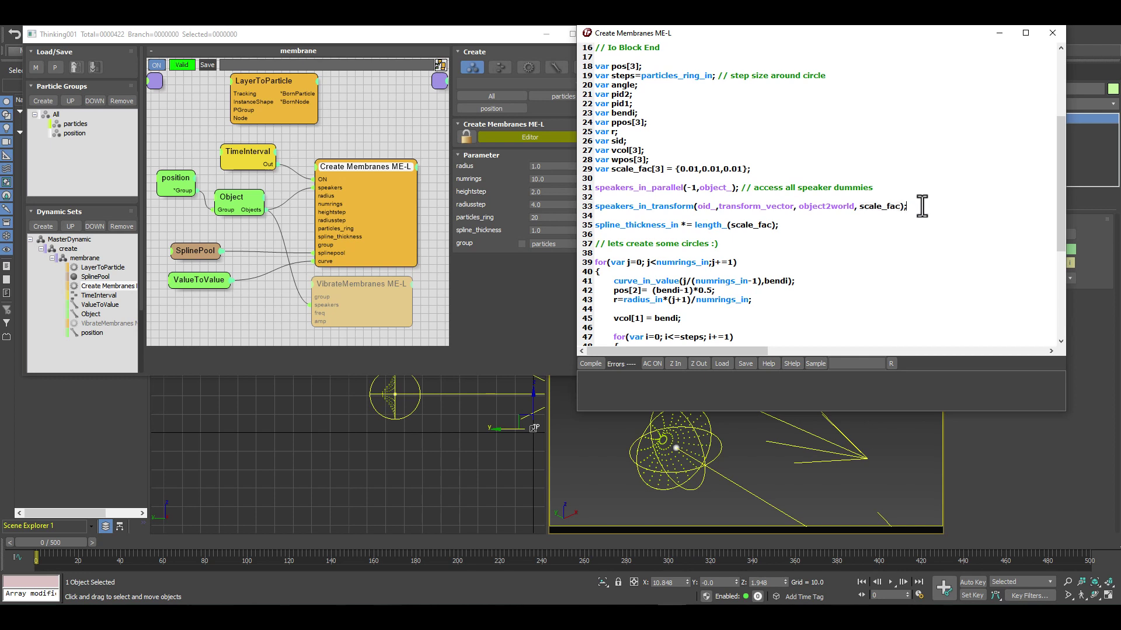
pyautogui.click(586, 209)
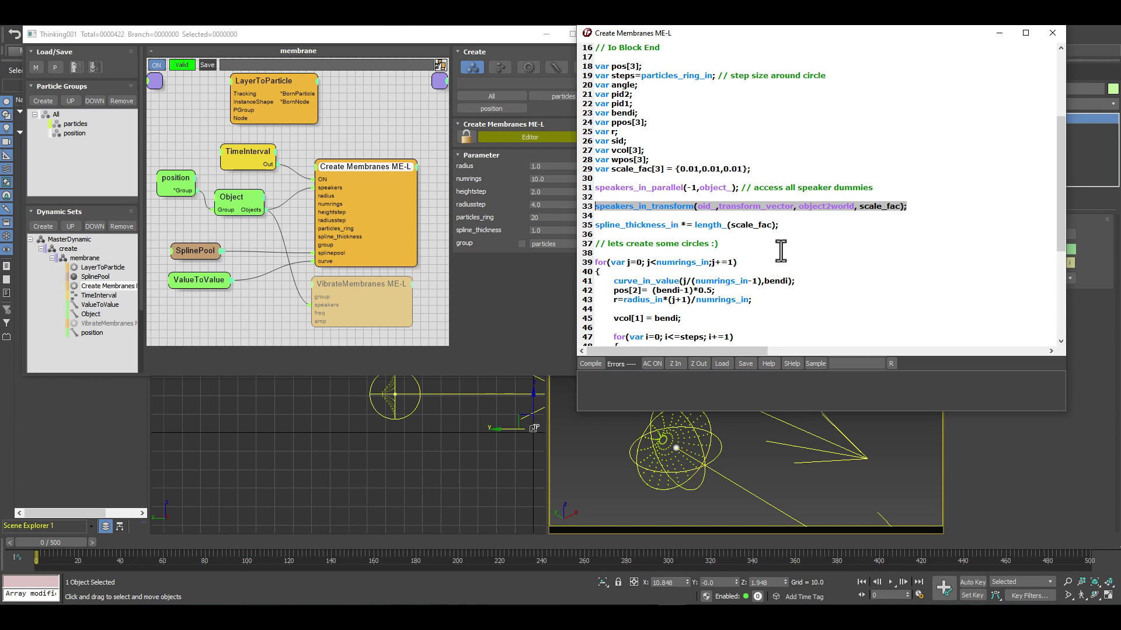
pyautogui.scroll(-2, 779, 249)
pyautogui.scroll(-2, 774, 216)
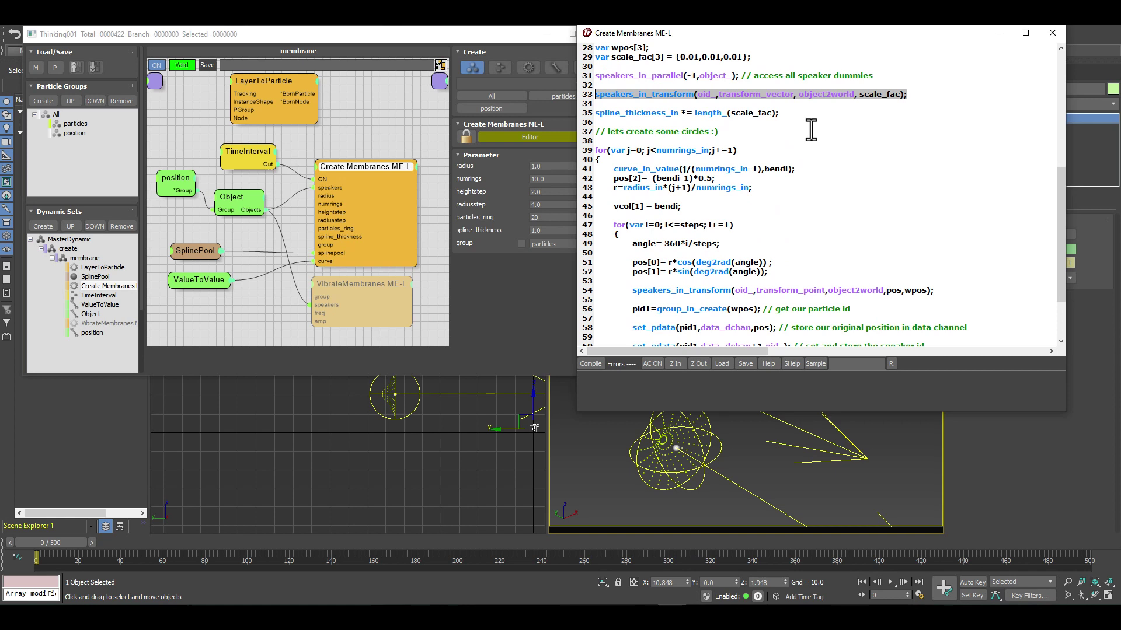
# - Highlight curve_in_value on script line 41, then display the ValueToValue node's curve
pyautogui.scroll(-1, 807, 128)
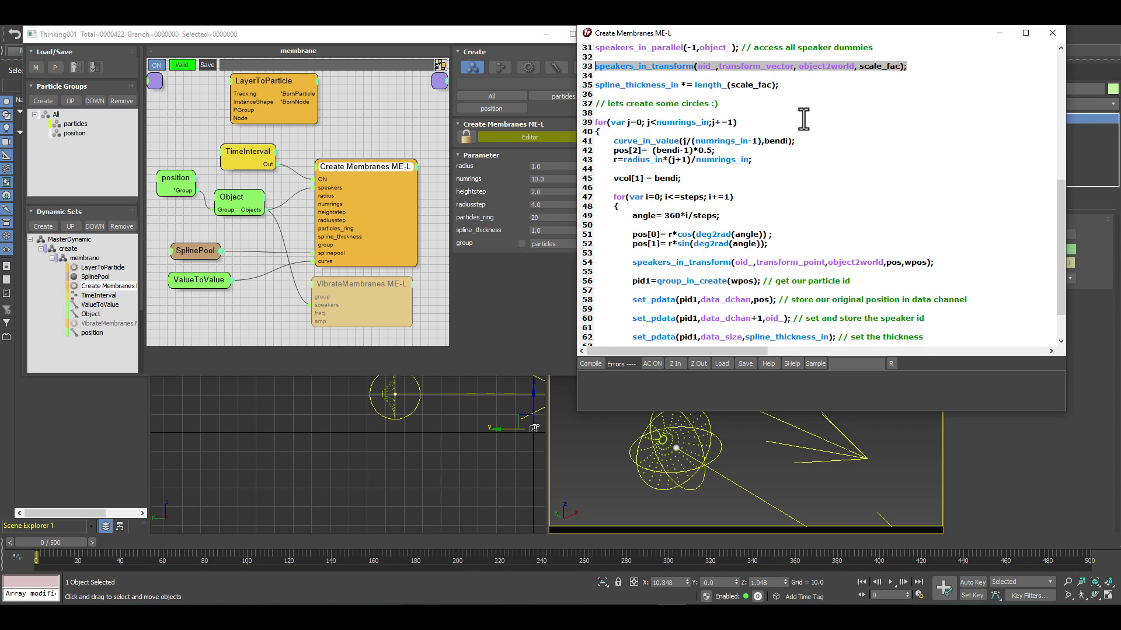
pyautogui.scroll(-1, 801, 119)
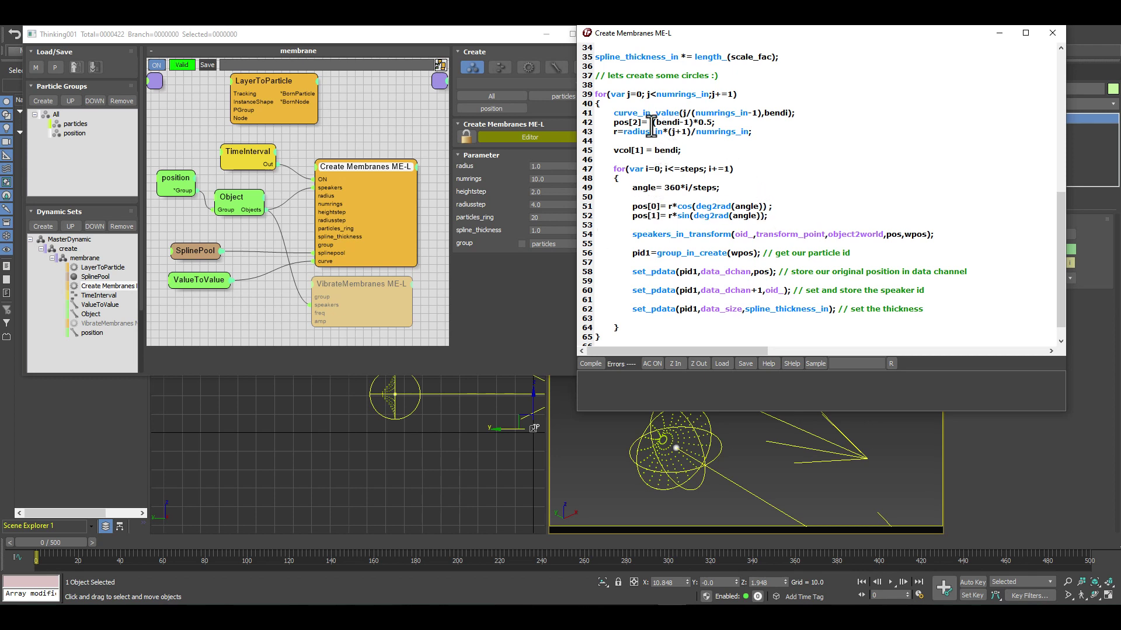
pyautogui.moveTo(617, 112); pyautogui.dragTo(661, 114)
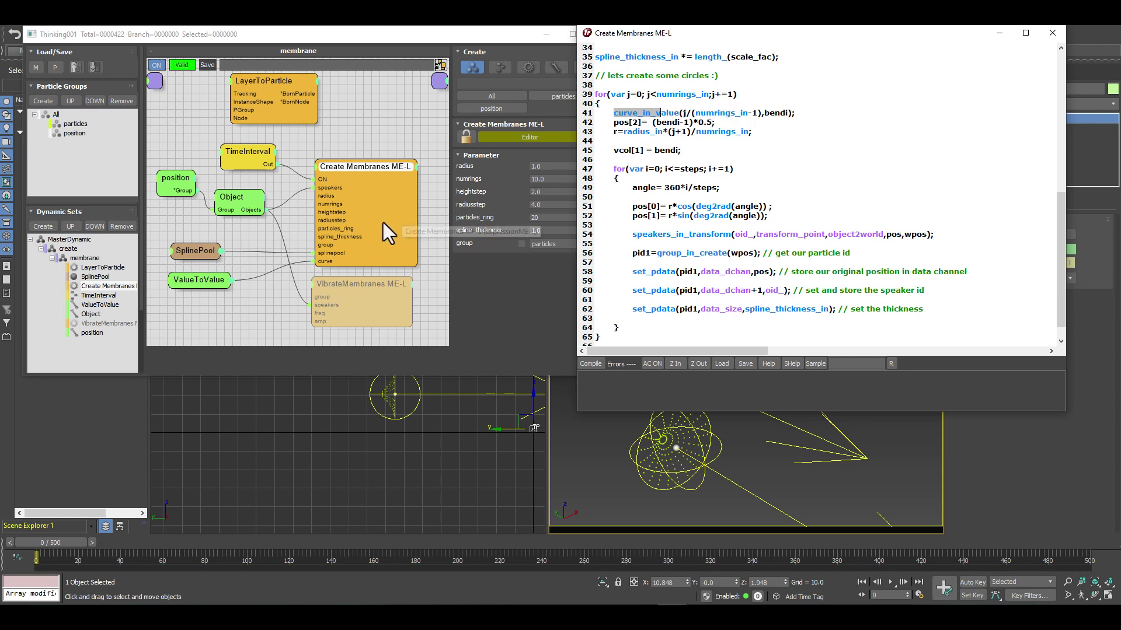
pyautogui.click(207, 280)
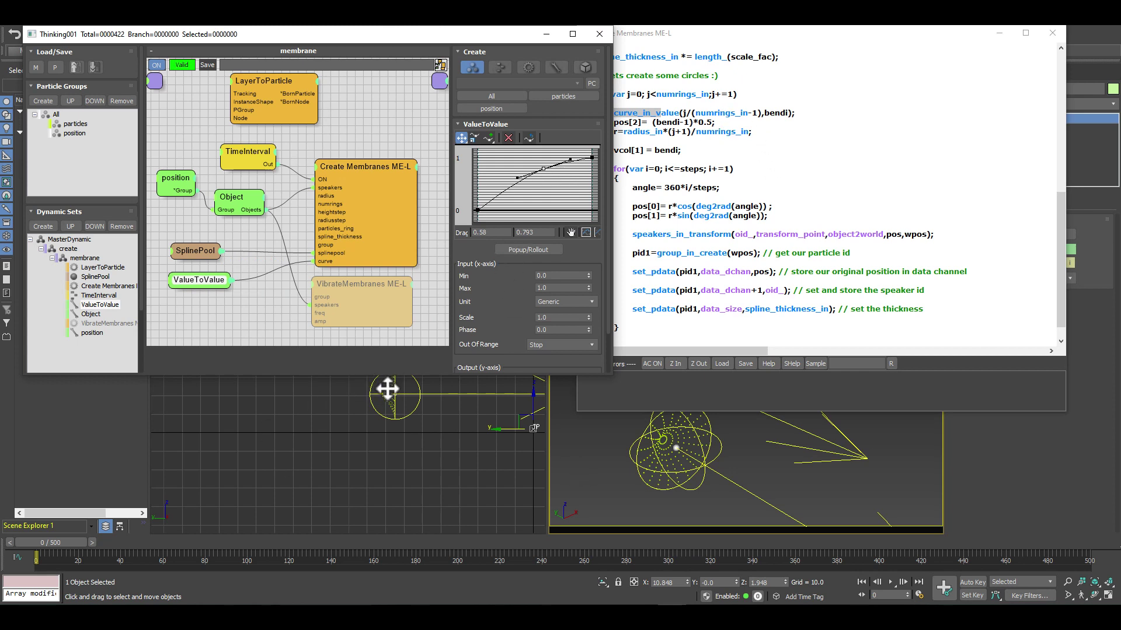
# - In the membrane script, highlight ring setup lines 41–42 and speakers_in_transform on line 54
pyautogui.click(788, 153)
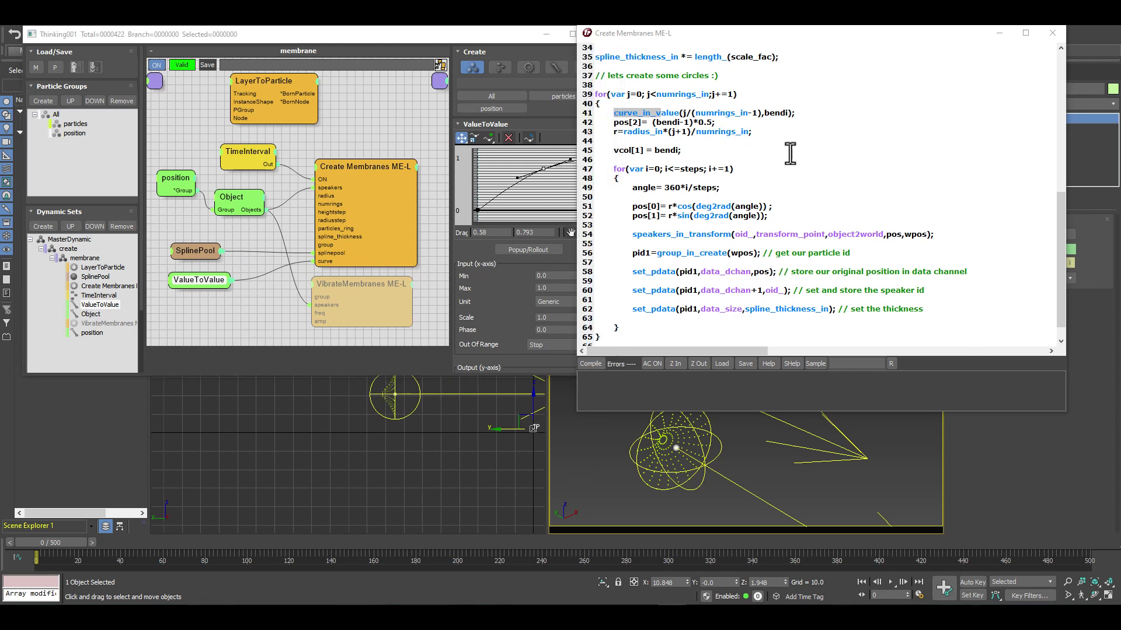
pyautogui.moveTo(628, 117); pyautogui.dragTo(782, 133)
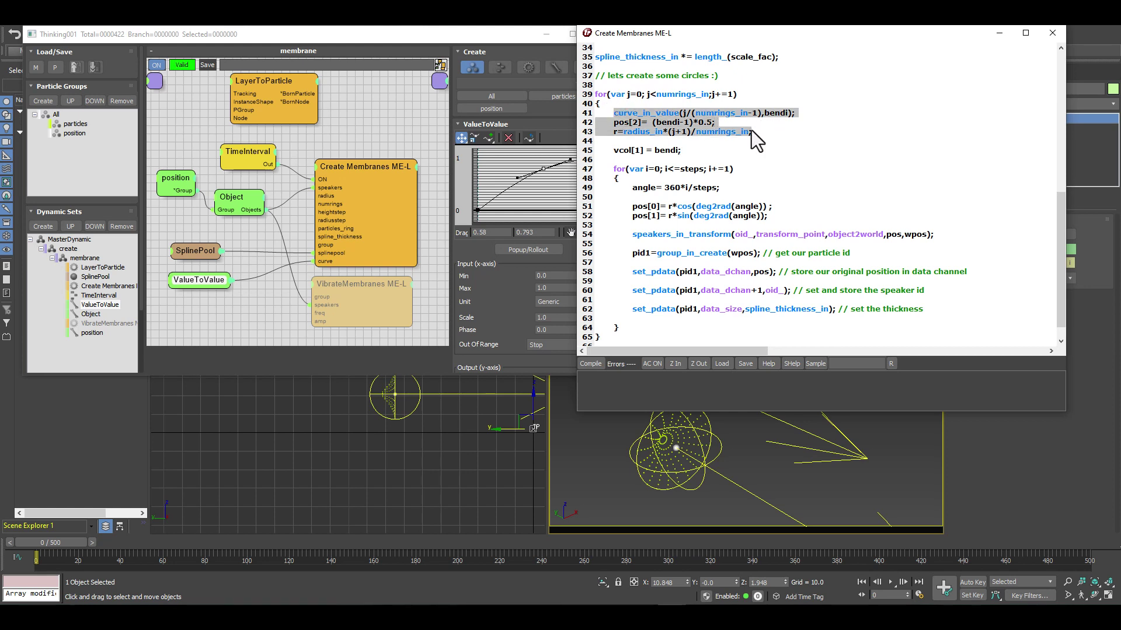
pyautogui.hotkey('shift', 'Up')
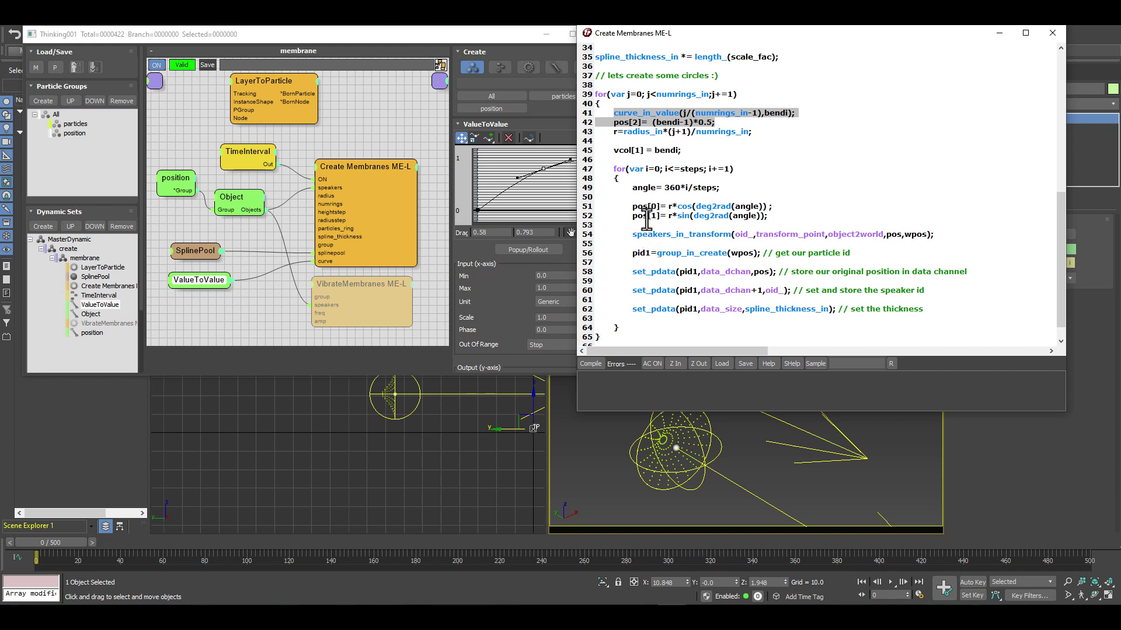
pyautogui.moveTo(632, 234); pyautogui.dragTo(749, 234)
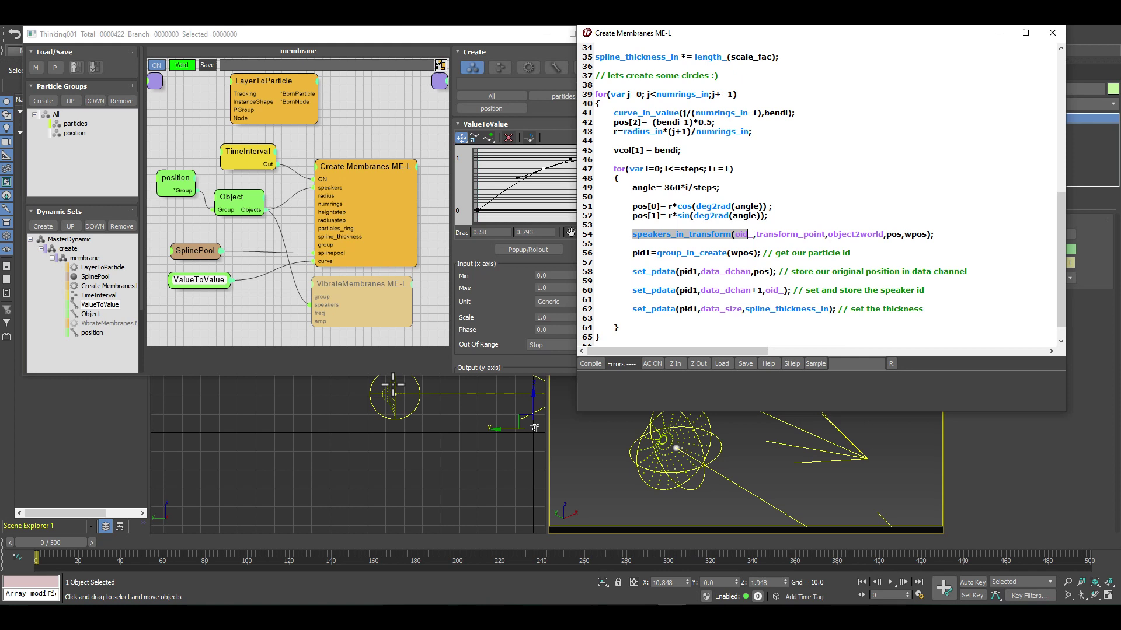
# - Review script lines 56–62: the original-position comment, pid1, group_in_create, oid_ and data_size
pyautogui.scroll(5, 403, 385)
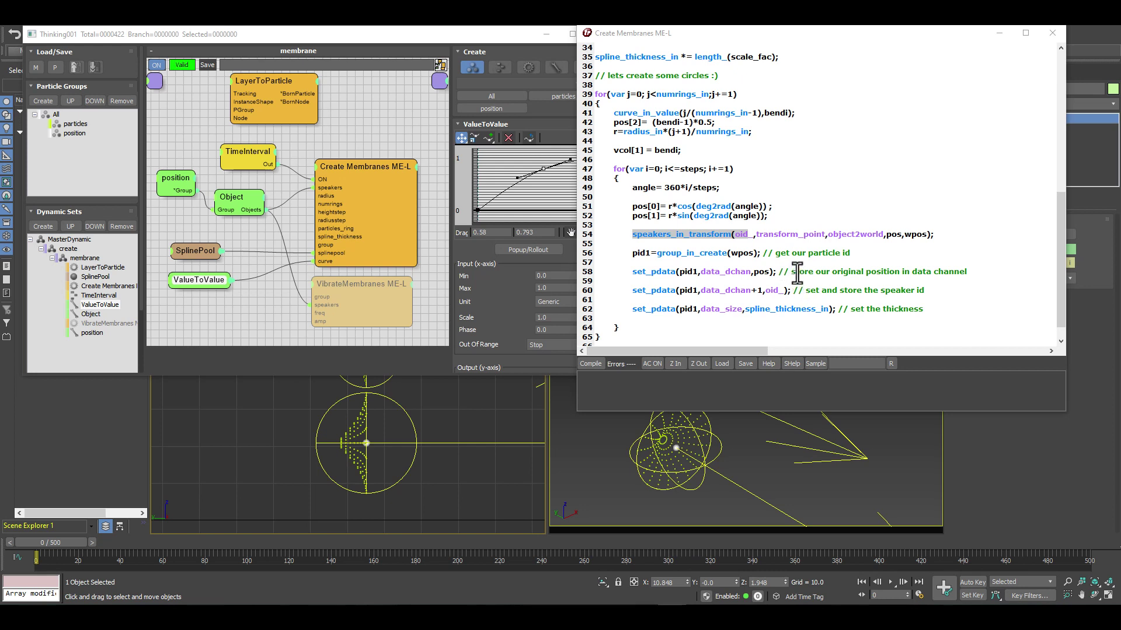
pyautogui.moveTo(791, 272); pyautogui.dragTo(975, 272)
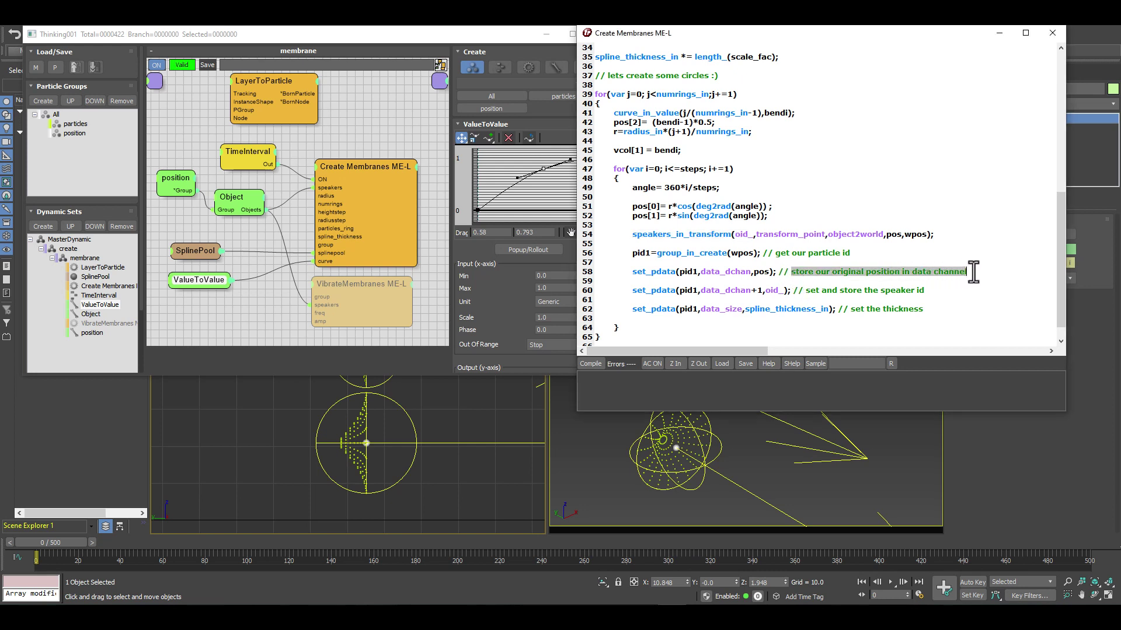
pyautogui.doubleClick(638, 253)
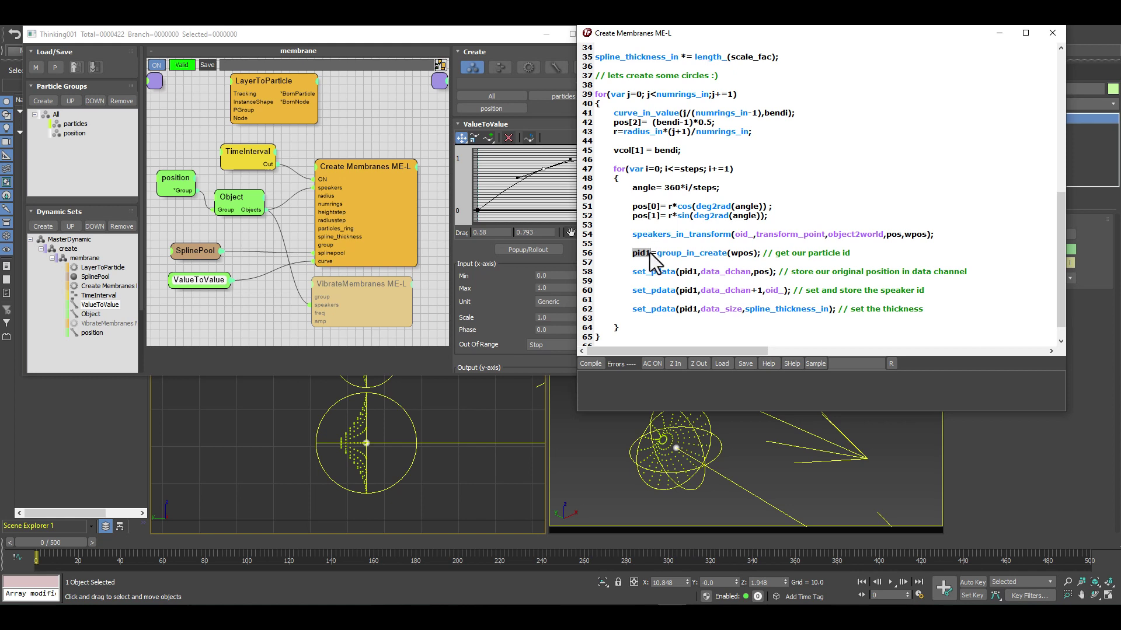
pyautogui.doubleClick(683, 253)
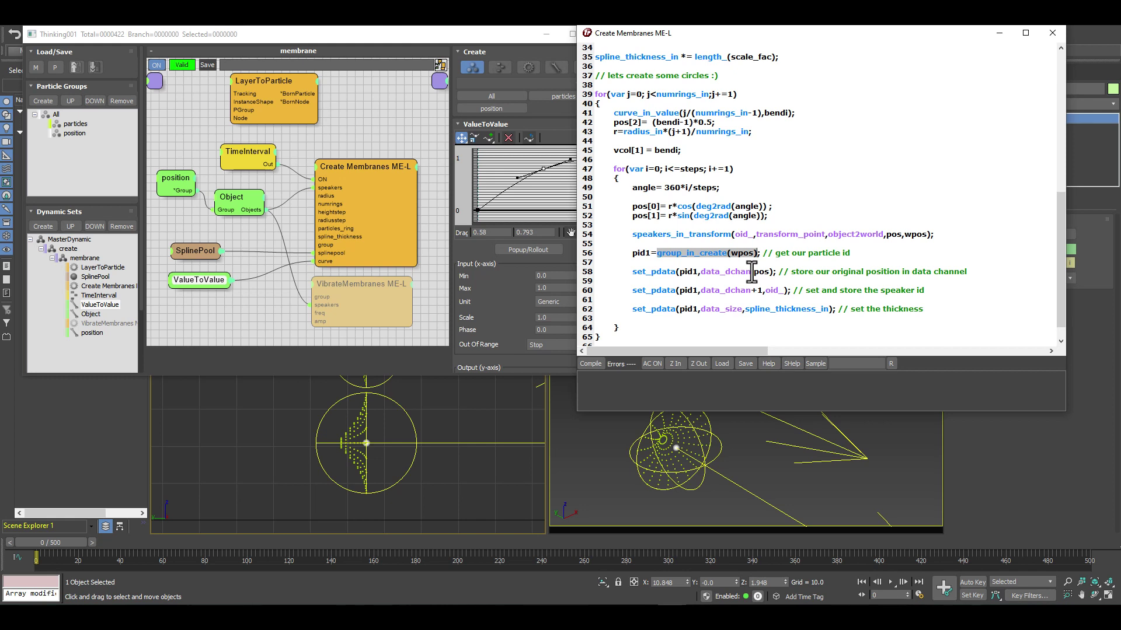
pyautogui.scroll(-1, 715, 292)
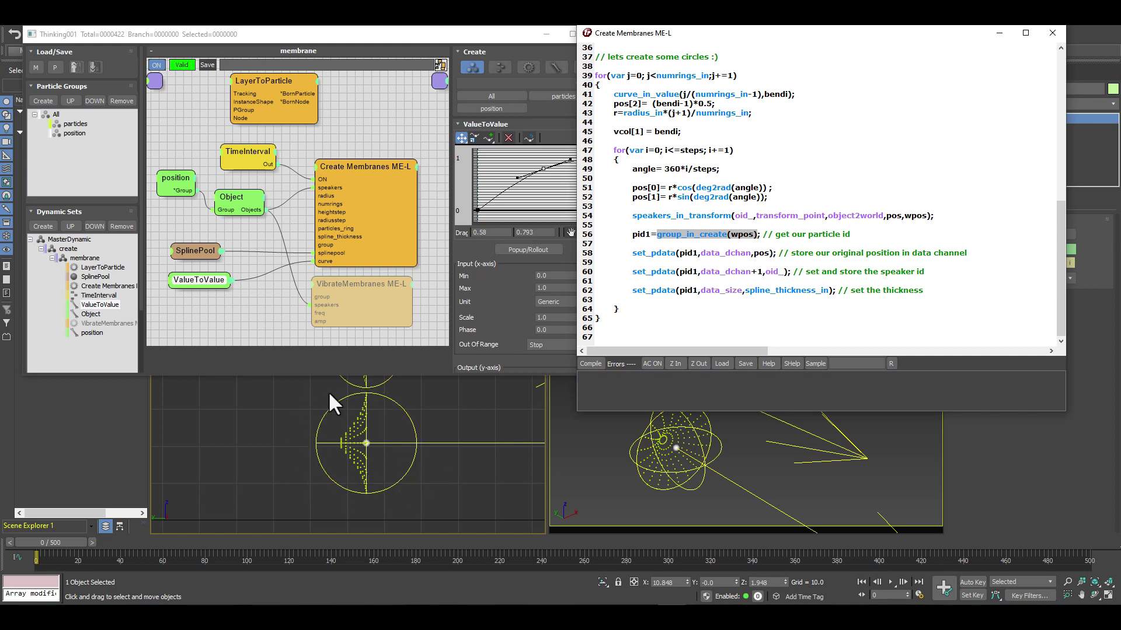
pyautogui.doubleClick(779, 271)
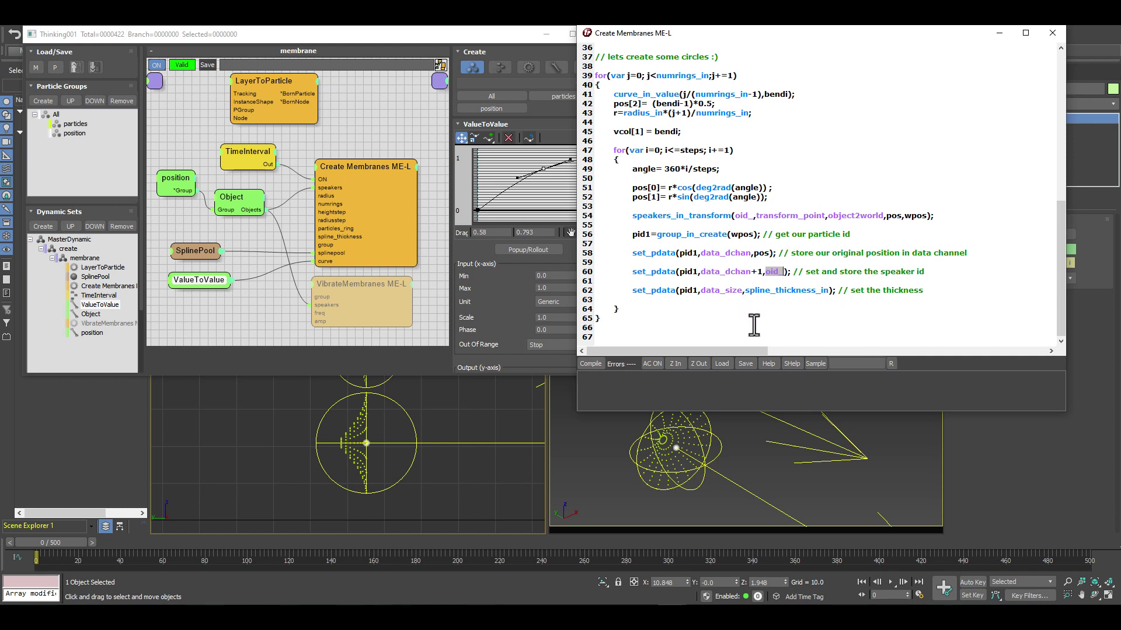
pyautogui.moveTo(702, 292); pyautogui.dragTo(740, 290)
# - Close the script editor and show Create Membranes ME-L parameters (radius 1.0, numrings 10.0)
pyautogui.click(1052, 33)
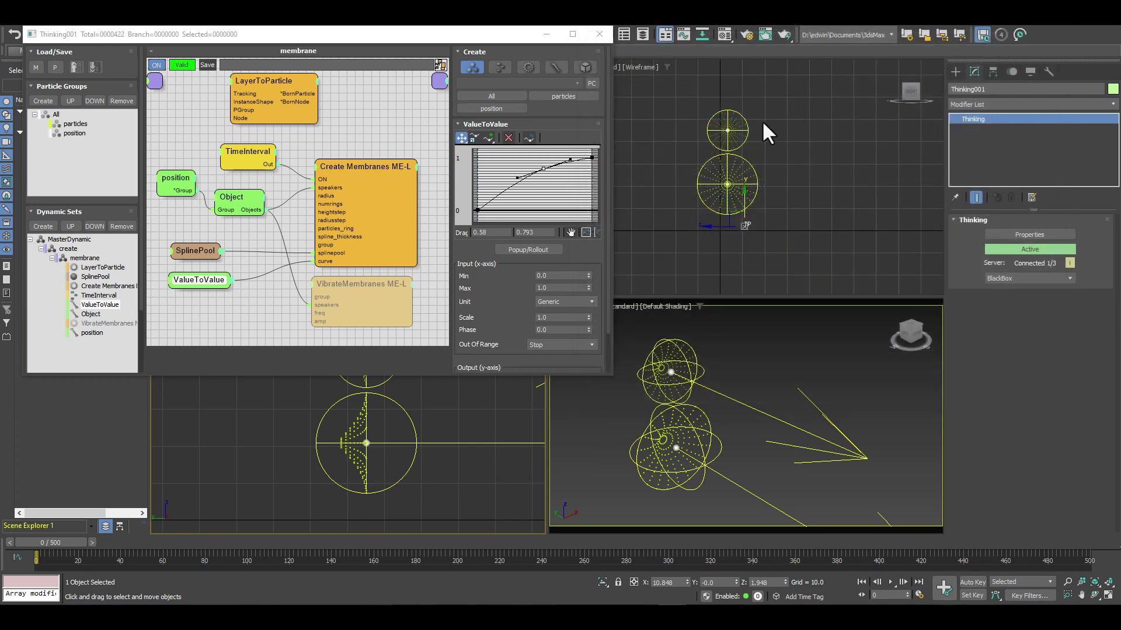
pyautogui.scroll(5, 727, 172)
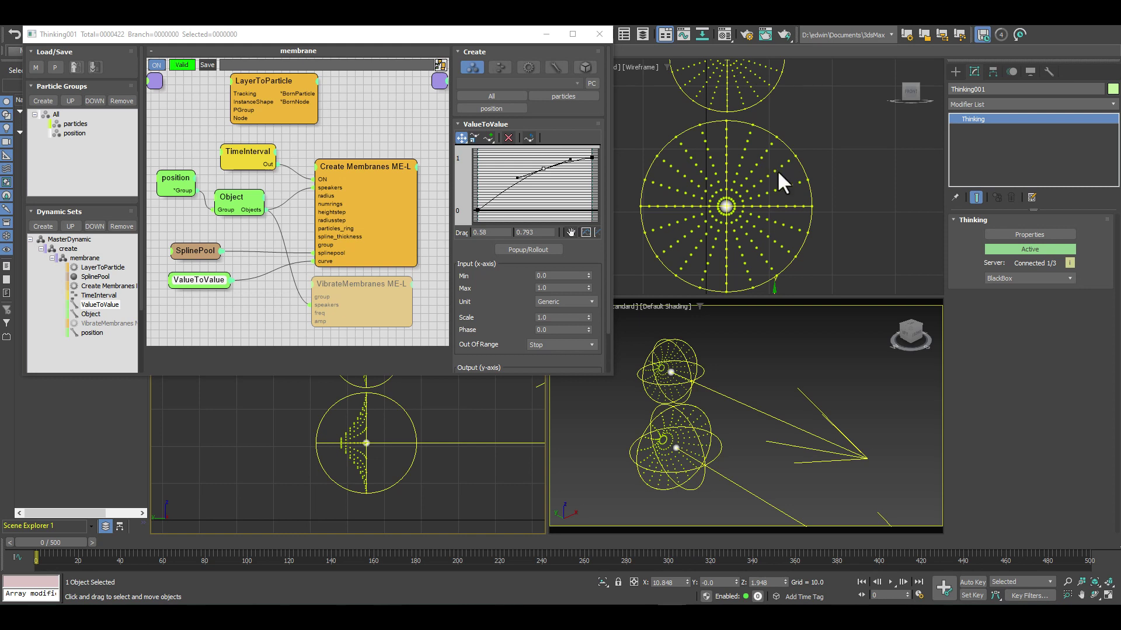
pyautogui.click(381, 164)
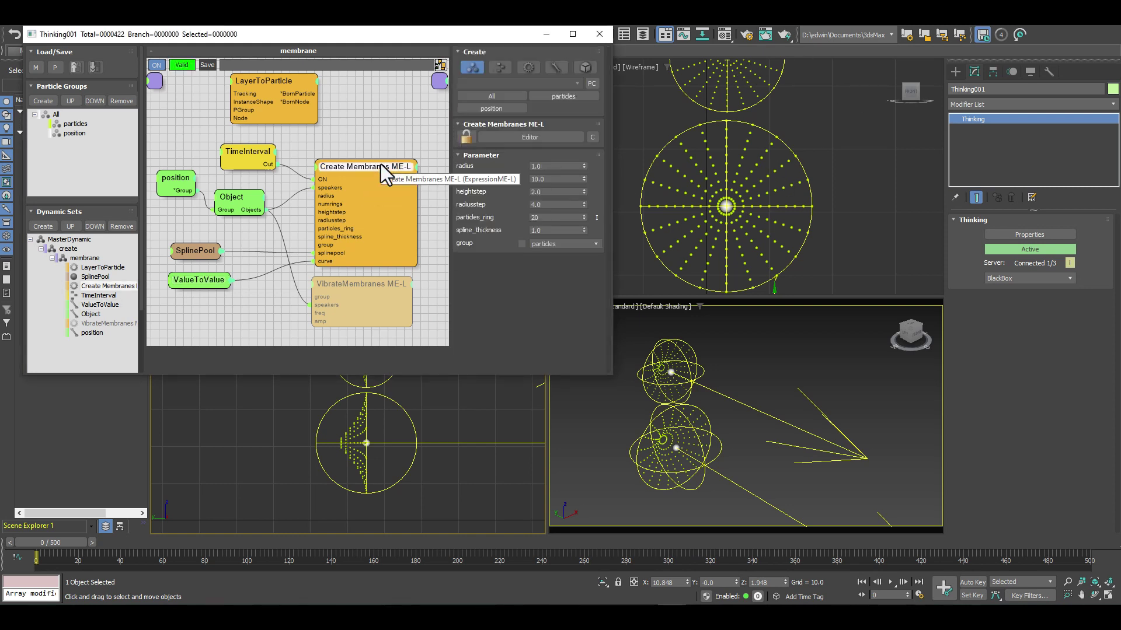
pyautogui.click(543, 138)
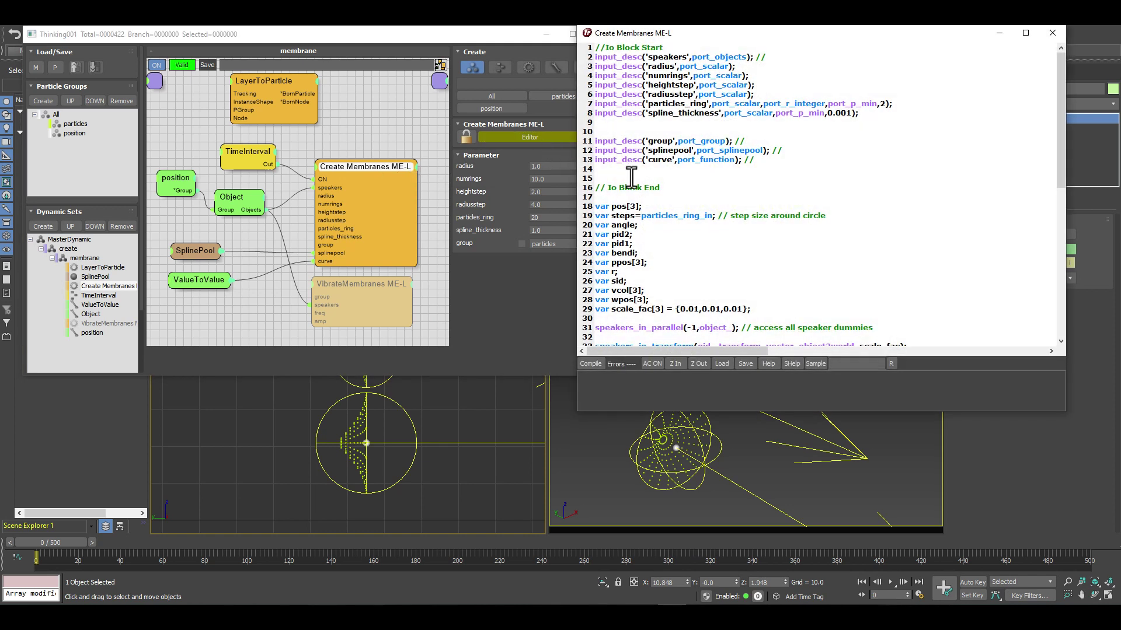
pyautogui.scroll(-3, 684, 229)
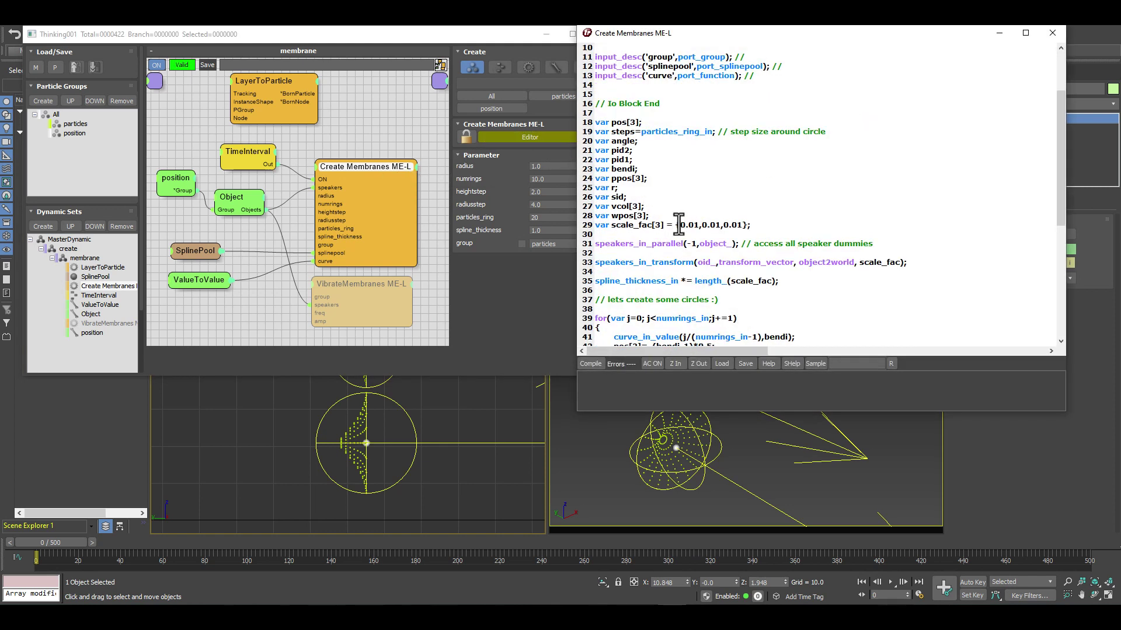
pyautogui.scroll(-2, 679, 226)
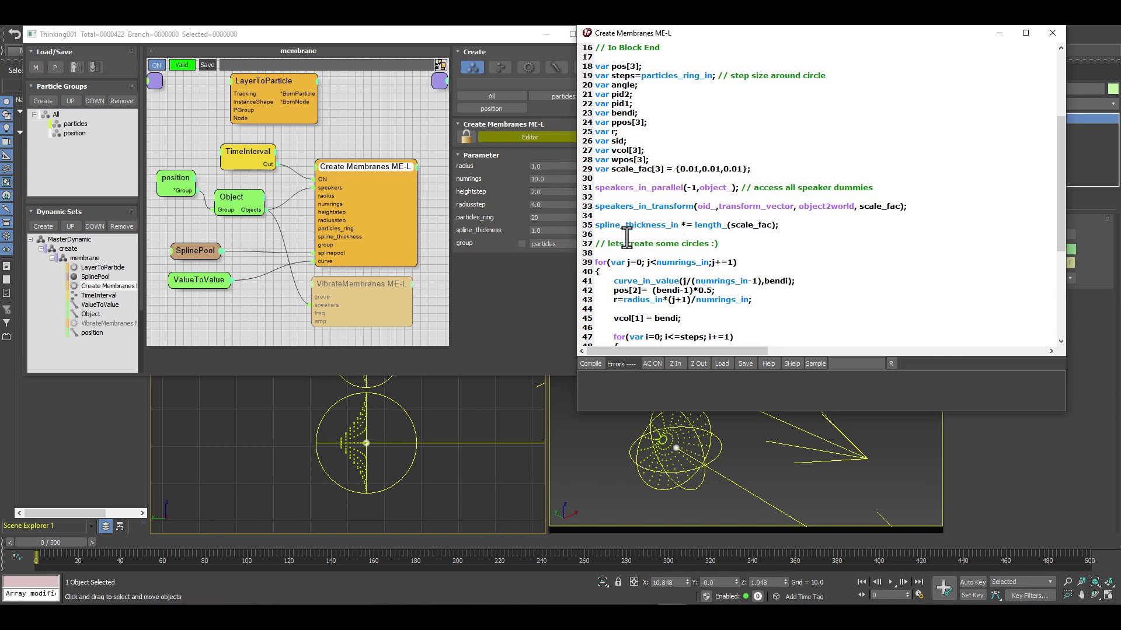
pyautogui.scroll(-2, 635, 227)
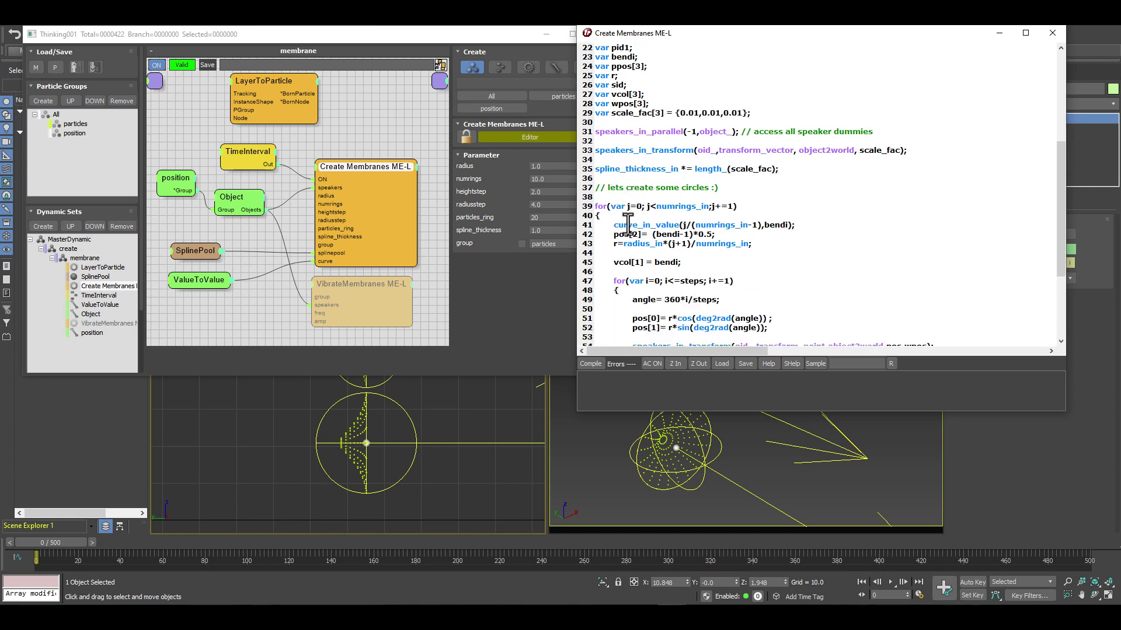
pyautogui.click(611, 199)
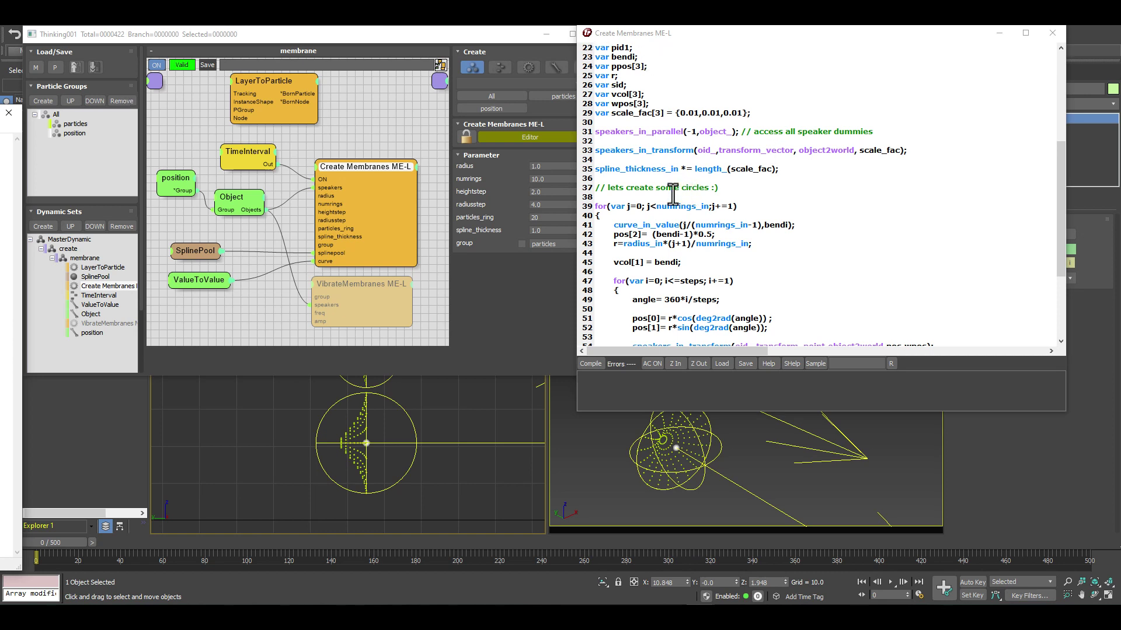
pyautogui.click(624, 198)
pyautogui.press('Return')
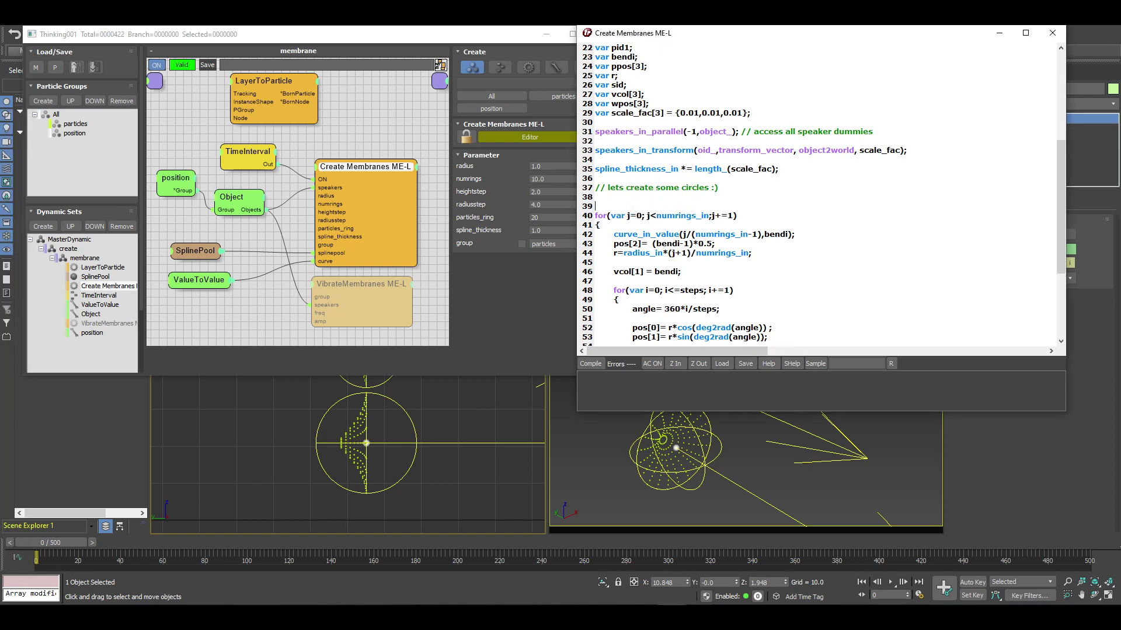
pyautogui.write('sid = splinepool_in_spline();')
pyautogui.press('Return')
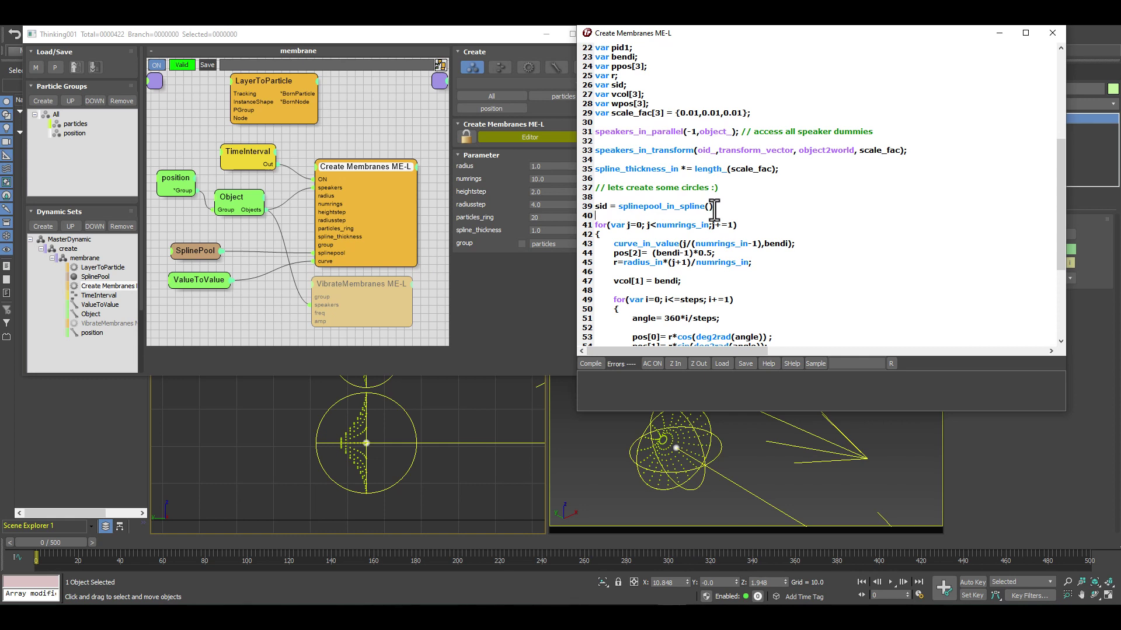
pyautogui.doubleClick(598, 206)
pyautogui.scroll(-1, 753, 257)
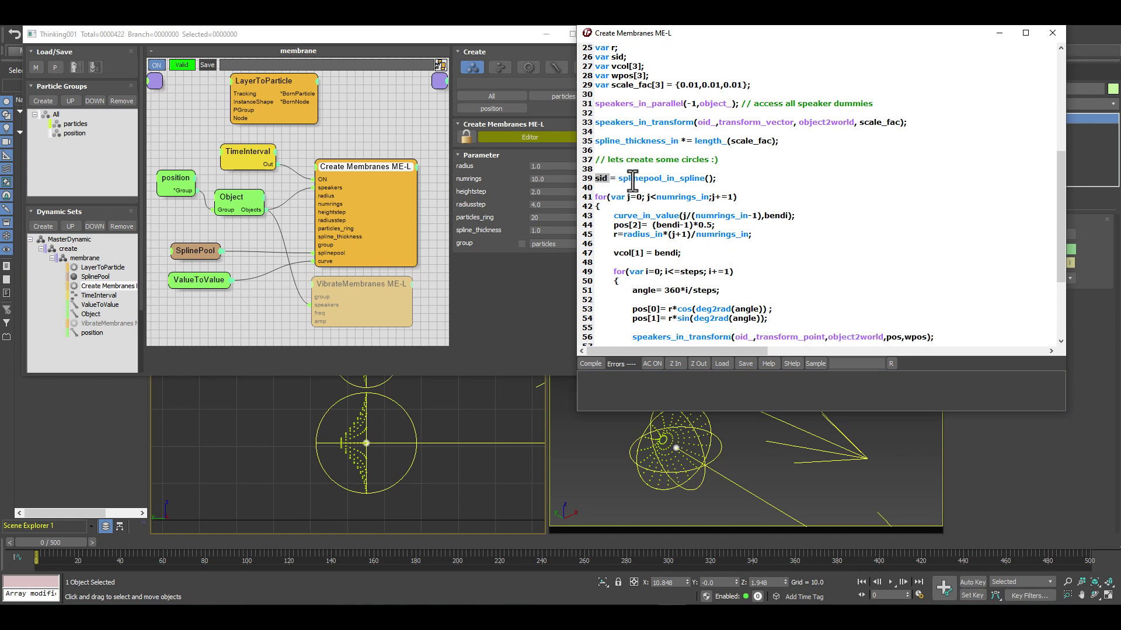
pyautogui.scroll(-1, 826, 201)
pyautogui.scroll(-1, 826, 202)
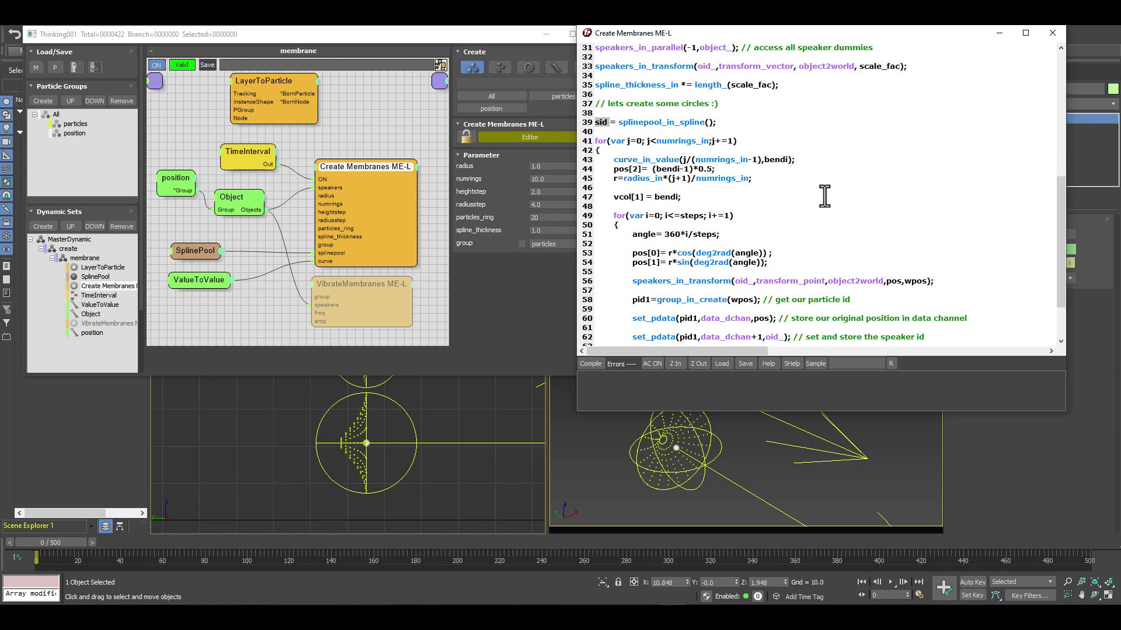
pyautogui.scroll(-2, 824, 197)
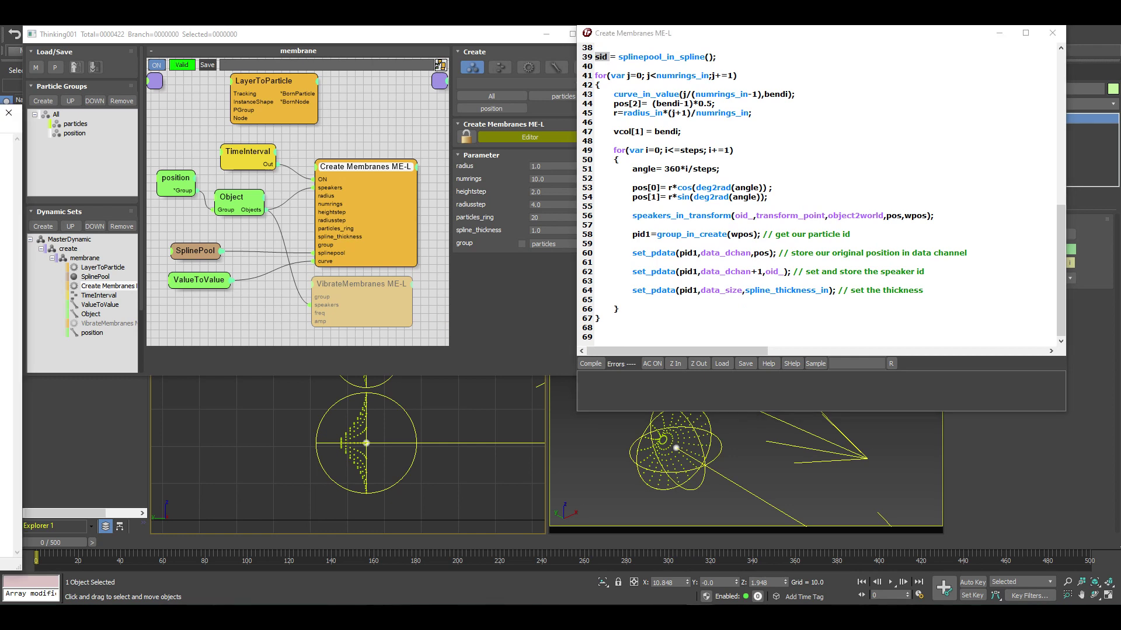
pyautogui.click(632, 300)
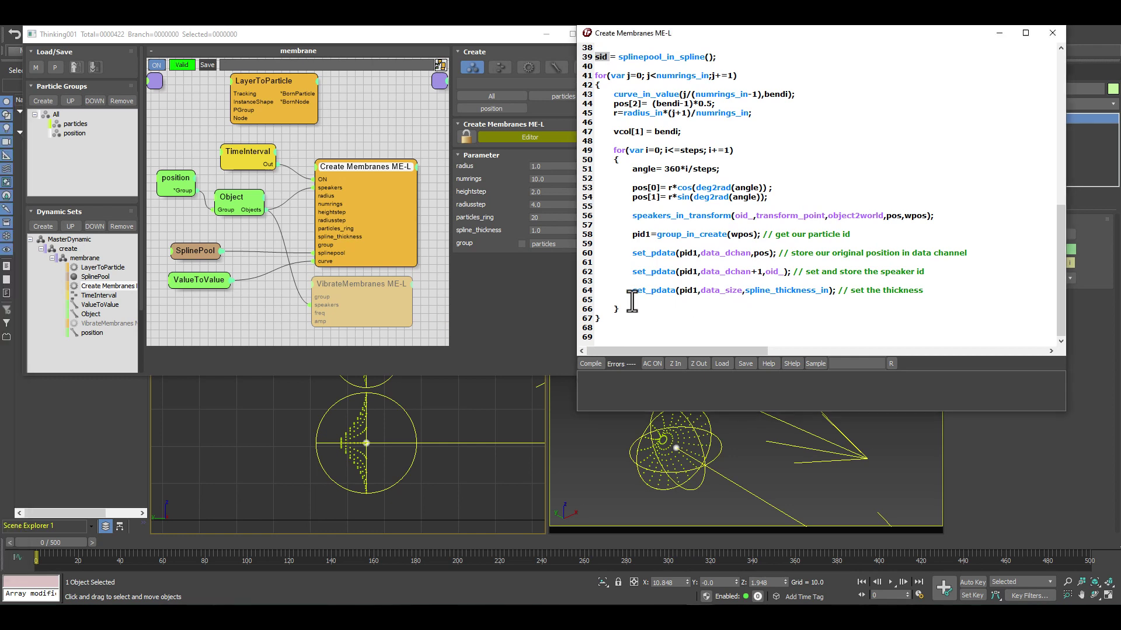
# - Paste the three spline-building lines after set_pdata inside the inner loop
pyautogui.press('Return')
pyautogui.press('Return')
pyautogui.write('splinepool_in_spline(sid, pid1);  vcol[0] =  i/steps;  splinepool_in_set(spool_knot_vcol, sid, -1, vcol);')
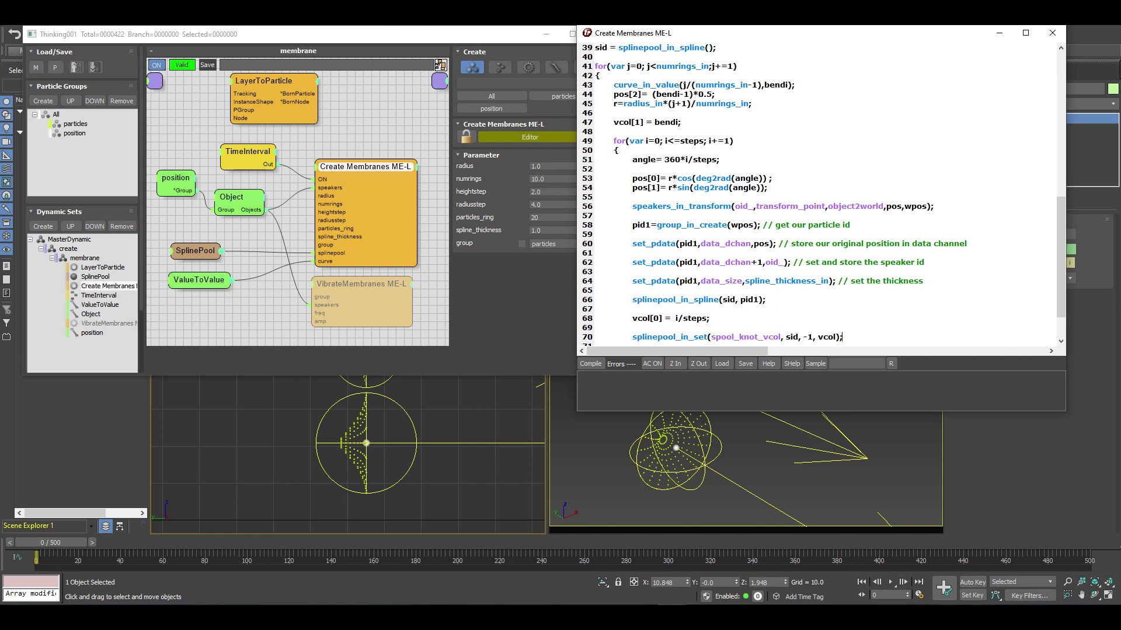
pyautogui.press('Down')
pyautogui.press('Down')
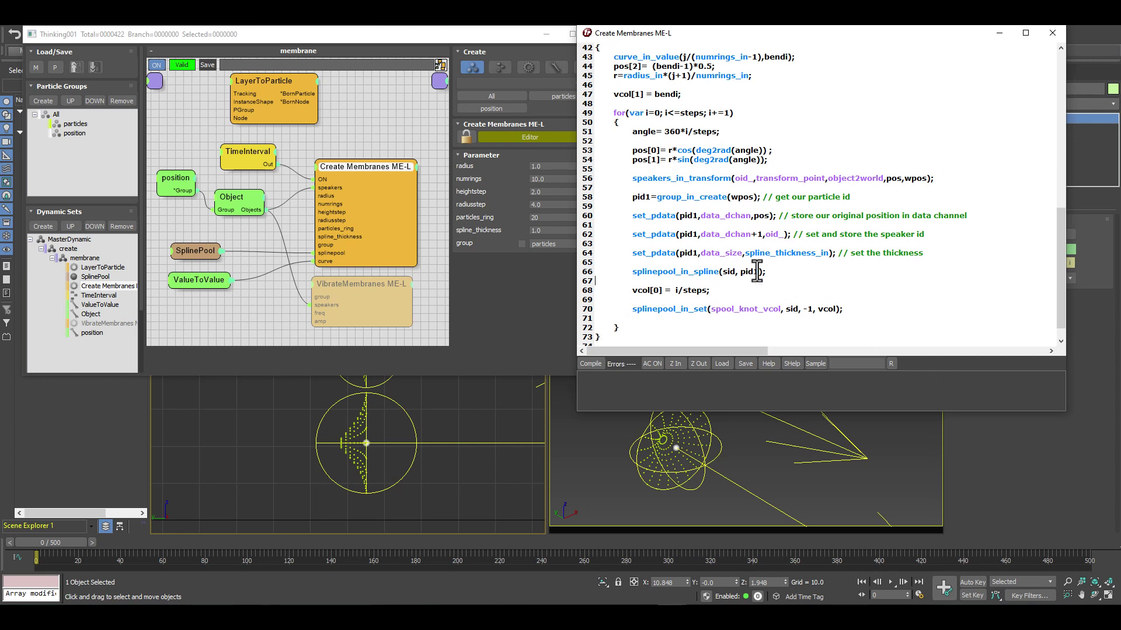
pyautogui.click(723, 278)
# - Check the pasted vcol[0] = i/steps and splinepool_in_set lines in the loop
pyautogui.scroll(1, 672, 93)
pyautogui.scroll(1, 619, 91)
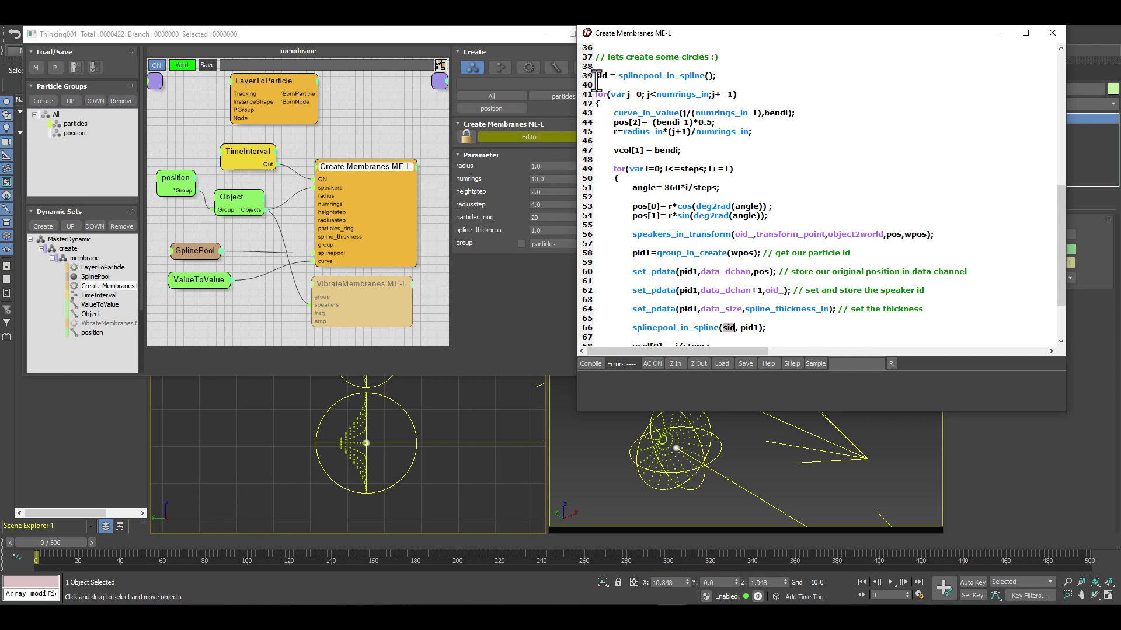
pyautogui.scroll(-2, 687, 204)
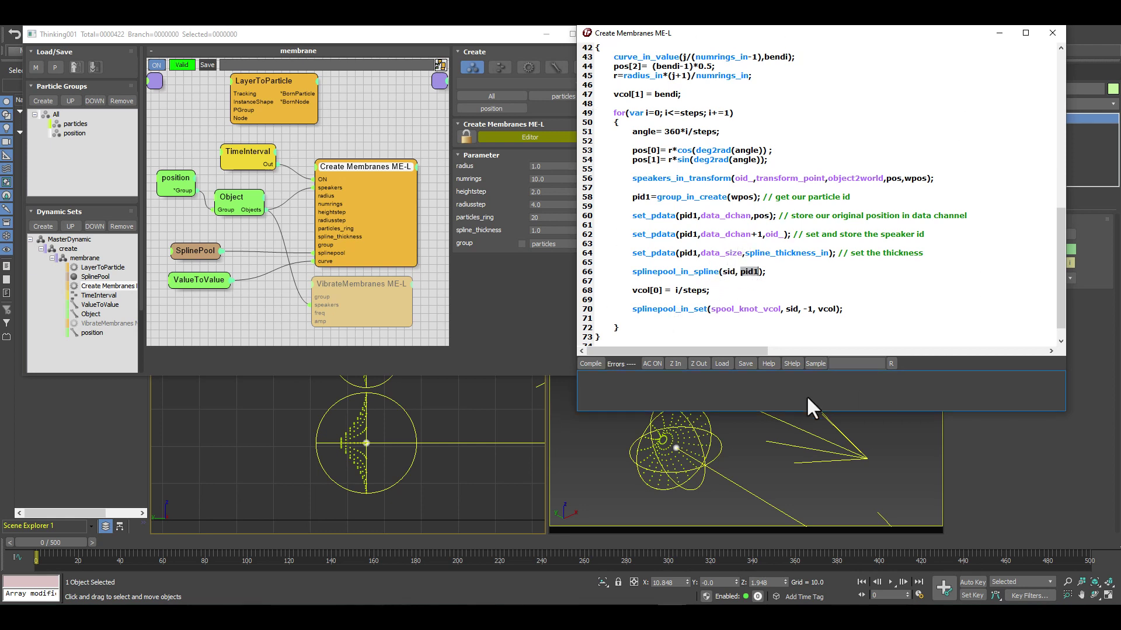
pyautogui.moveTo(631, 292); pyautogui.dragTo(716, 293)
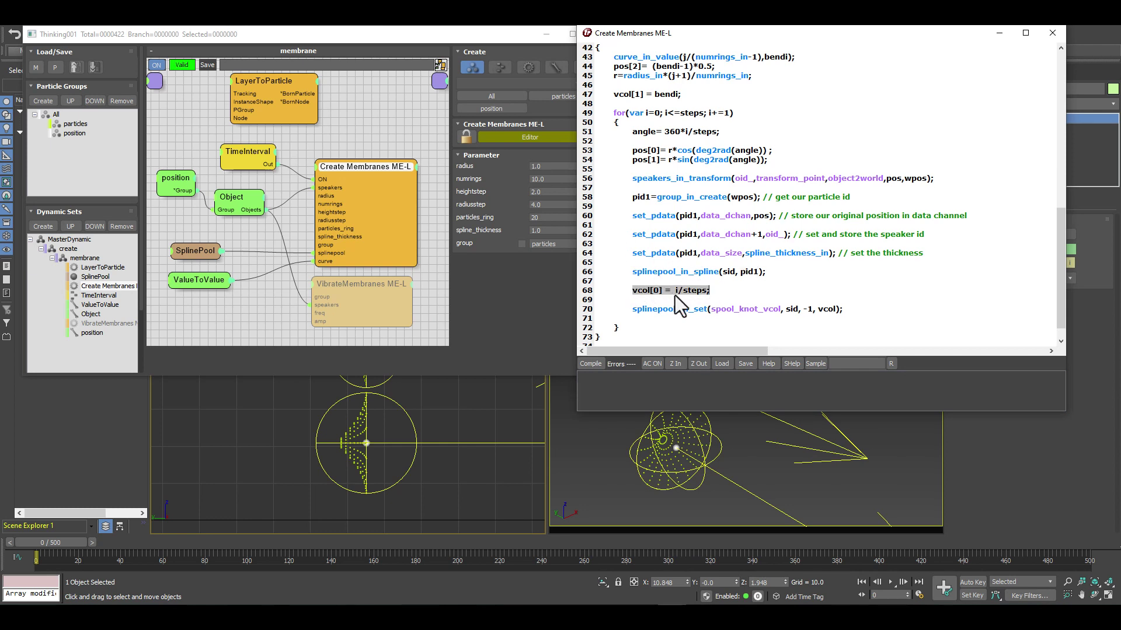
pyautogui.moveTo(632, 310); pyautogui.dragTo(850, 320)
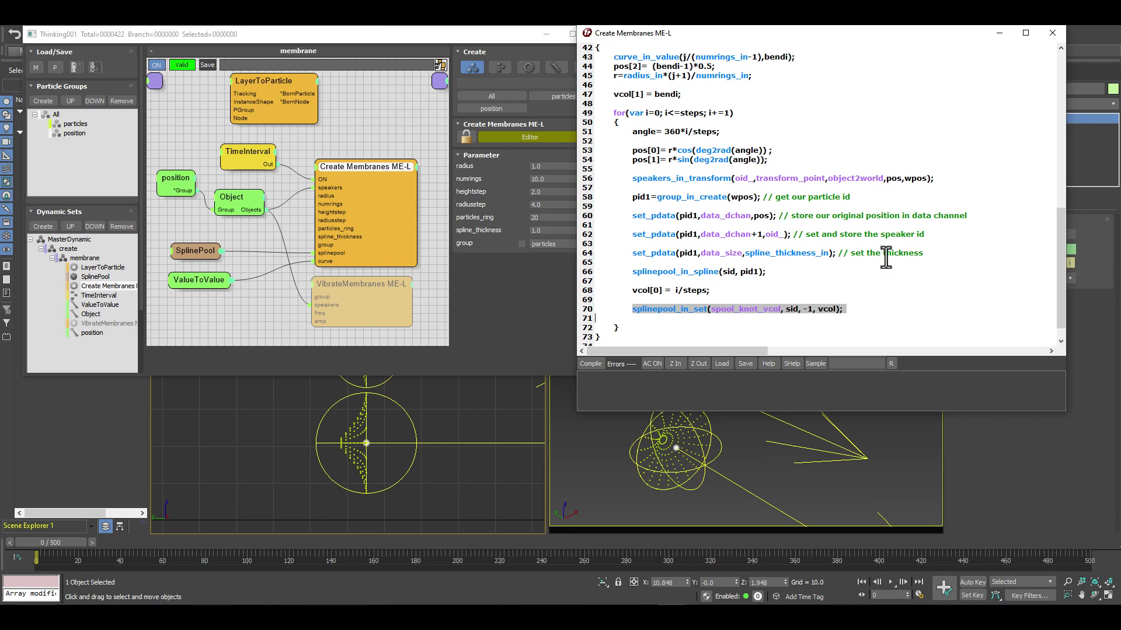
# - Close the script and step one frame forward and back to 0, rebuilding the membranes as rings
pyautogui.click(1053, 33)
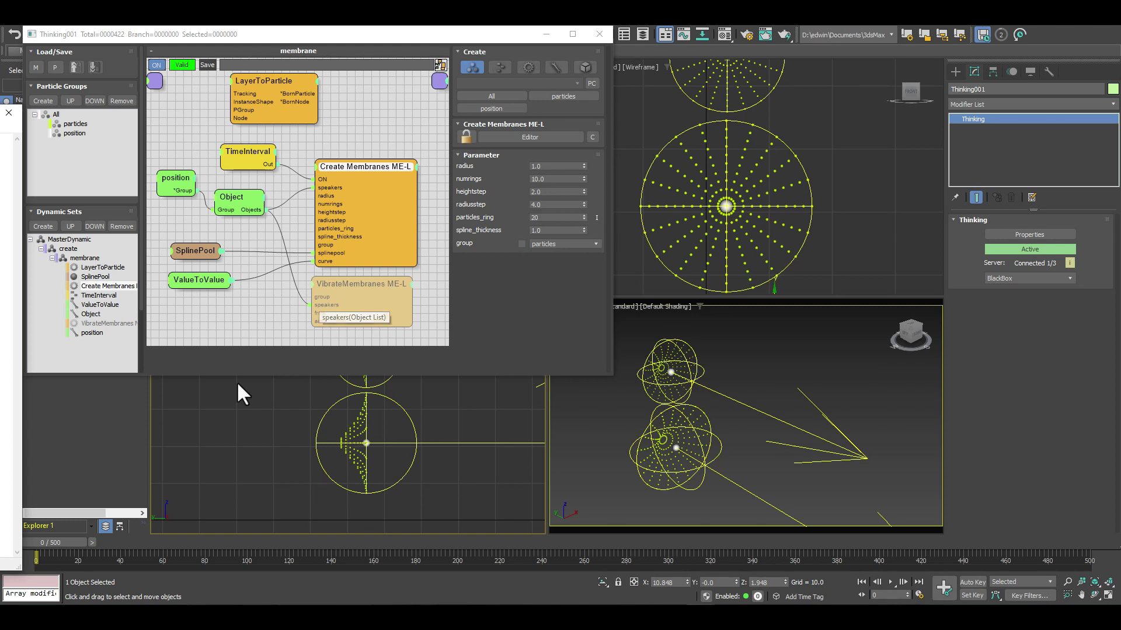
pyautogui.click(94, 542)
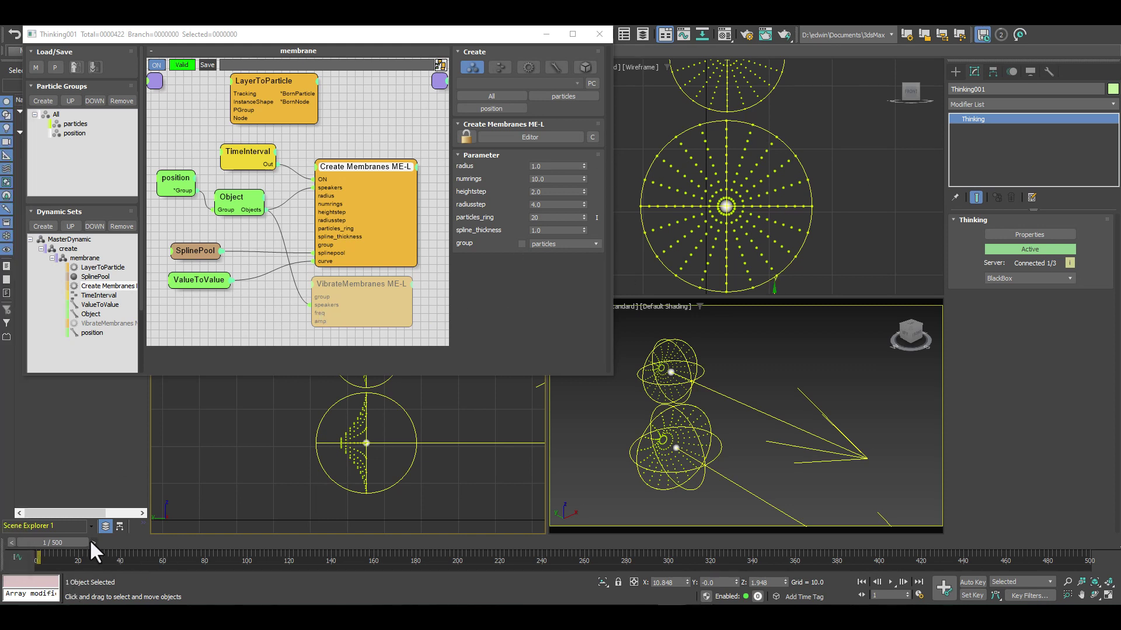
pyautogui.click(10, 542)
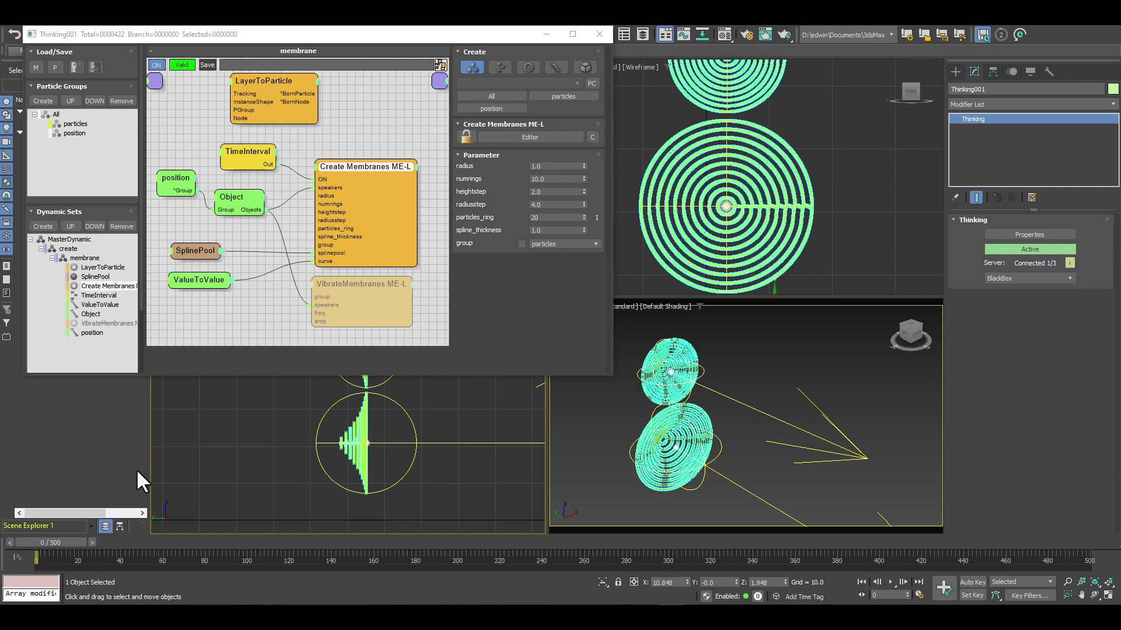
pyautogui.click(762, 361)
pyautogui.scroll(5, 725, 446)
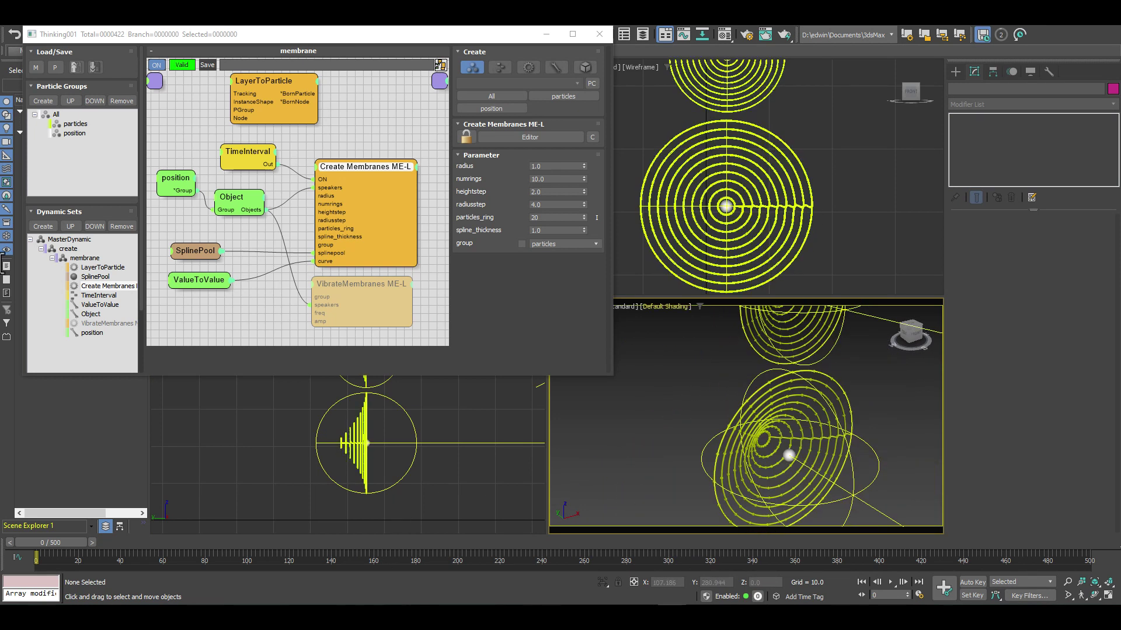
# - Set the SplinePool spline Thickness to 5.0 and orbit to inspect the thick rings
pyautogui.click(210, 251)
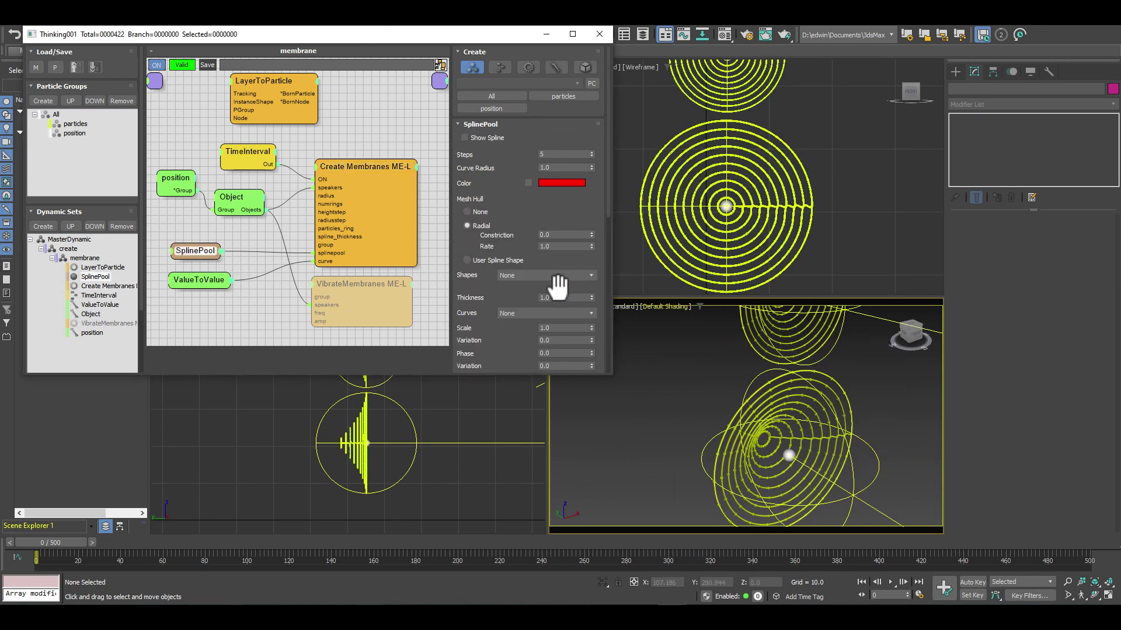
pyautogui.doubleClick(558, 298)
pyautogui.write('5')
pyautogui.press('Return')
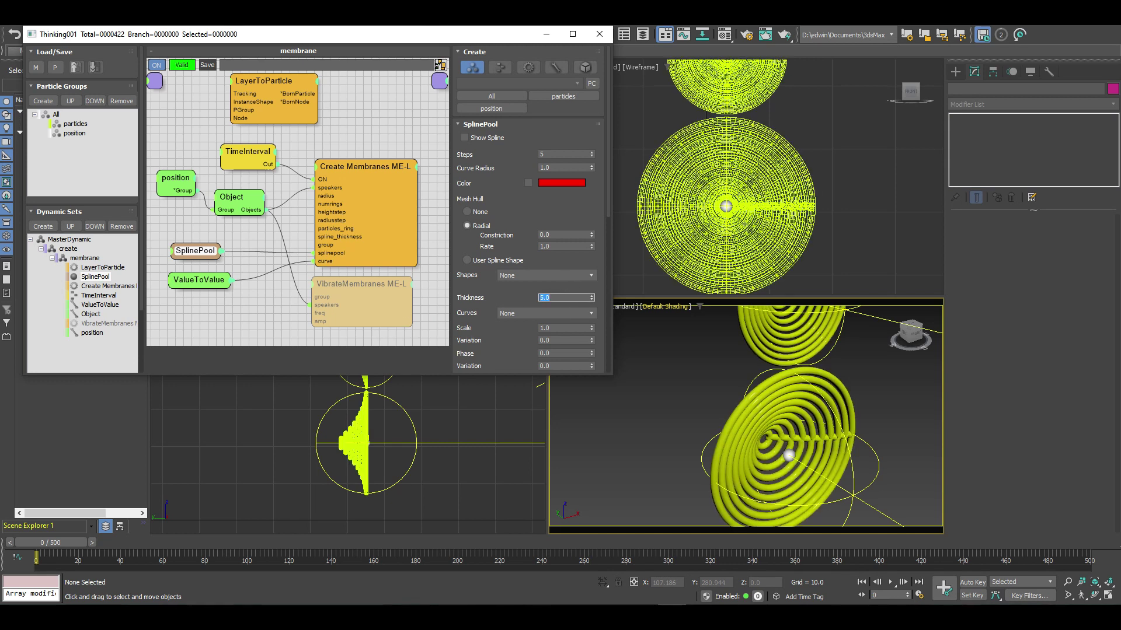
pyautogui.moveTo(735, 384)
pyautogui.keyDown('alt'); pyautogui.mouseDown(button='middle')
pyautogui.moveTo(703, 376)
pyautogui.moveTo(717, 397)
pyautogui.mouseUp(button='middle'); pyautogui.keyUp('alt')
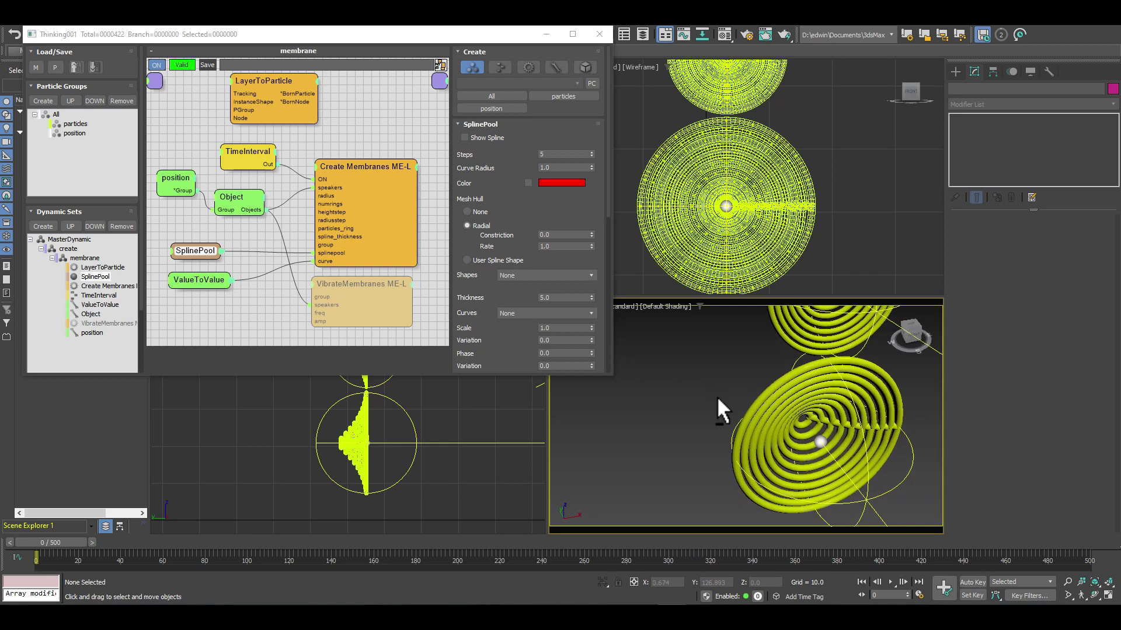
# - Try Thickness 2.0, then restore it to 1.0 and view both membranes
pyautogui.doubleClick(553, 297)
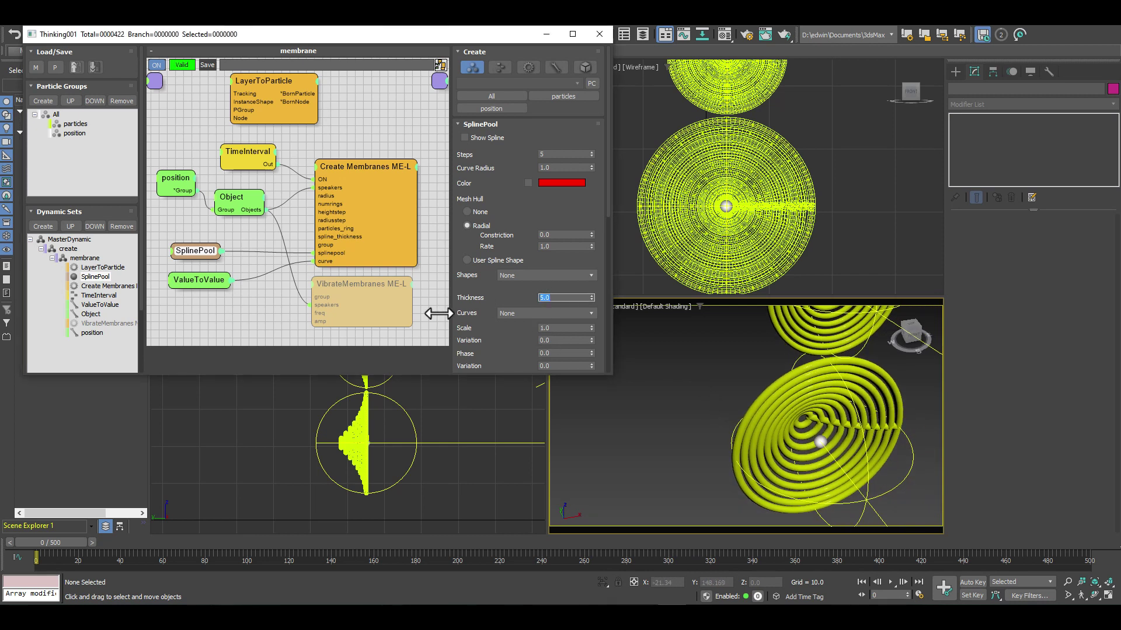
pyautogui.write('2')
pyautogui.press('Return')
pyautogui.write('1')
pyautogui.press('Return')
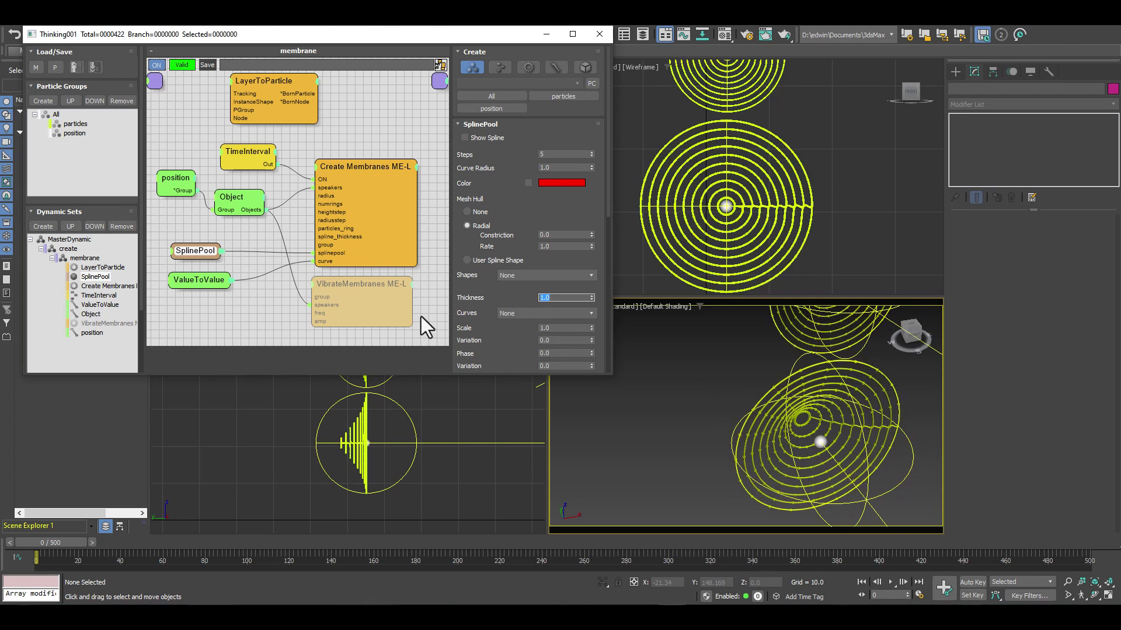
pyautogui.scroll(-3, 754, 351)
pyautogui.moveTo(754, 351); pyautogui.dragTo(698, 386, button='middle')
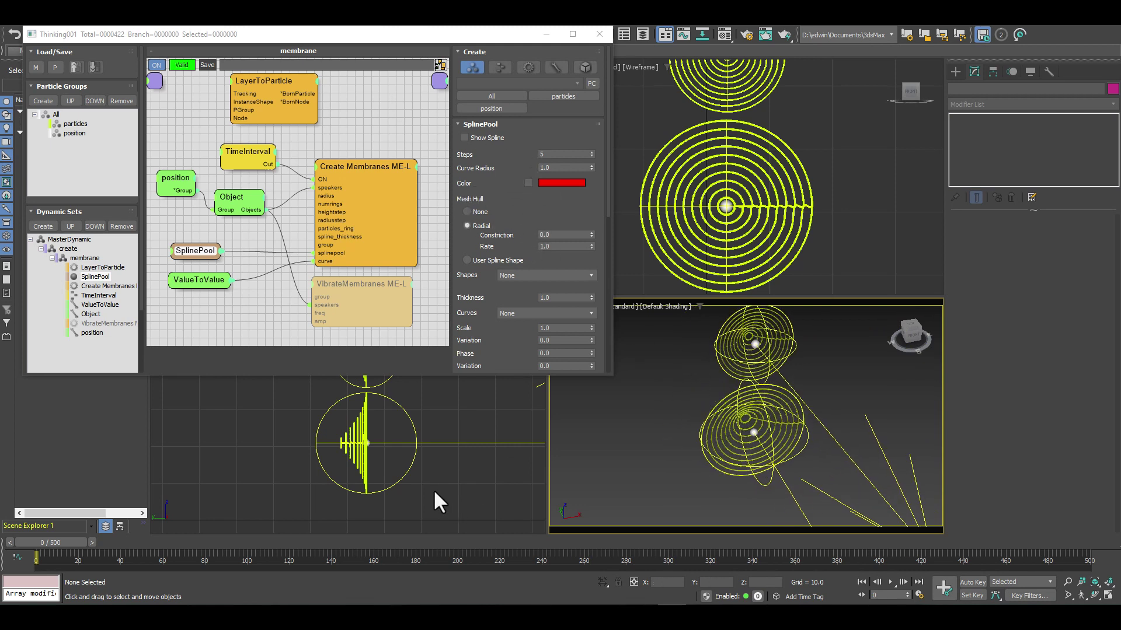
pyautogui.keyDown('alt'); pyautogui.moveTo(790, 431); pyautogui.dragTo(774, 408, button='middle'); pyautogui.keyUp('alt')
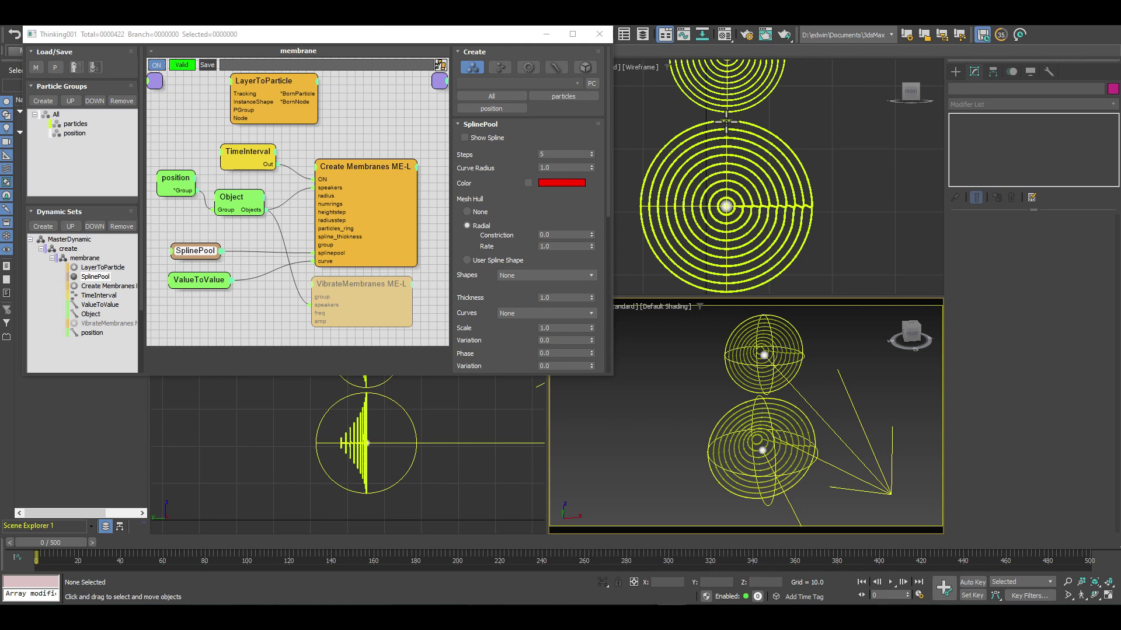
pyautogui.click(356, 167)
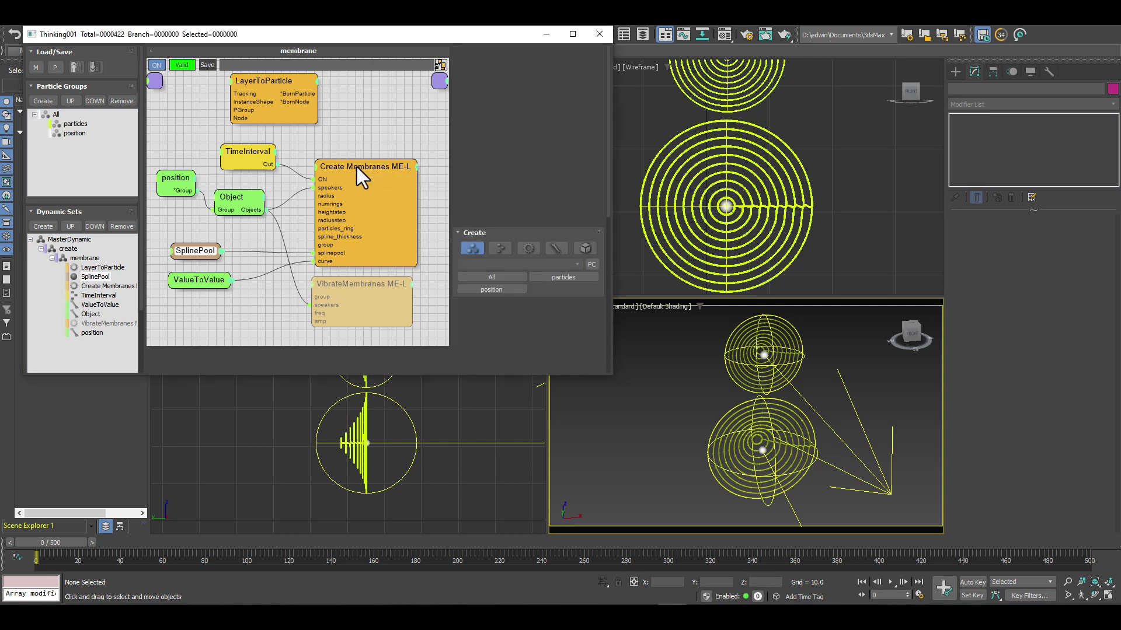
# - Open the Create Membranes ME-L script and scroll to the new '// verticals' radial spline loop
pyautogui.click(521, 136)
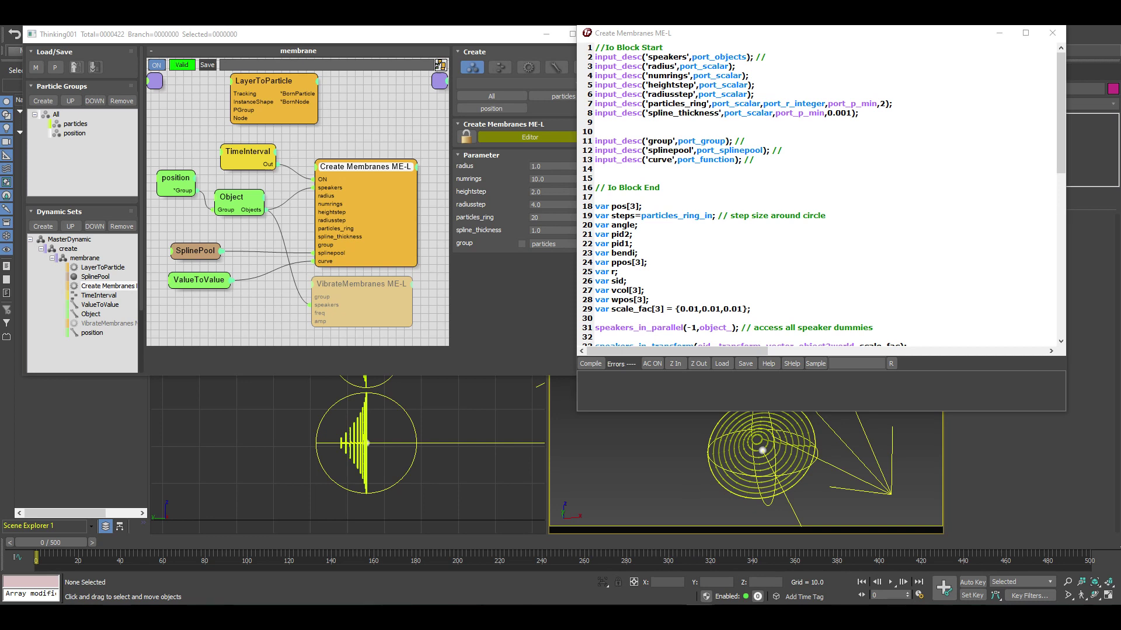
pyautogui.scroll(-4, 806, 292)
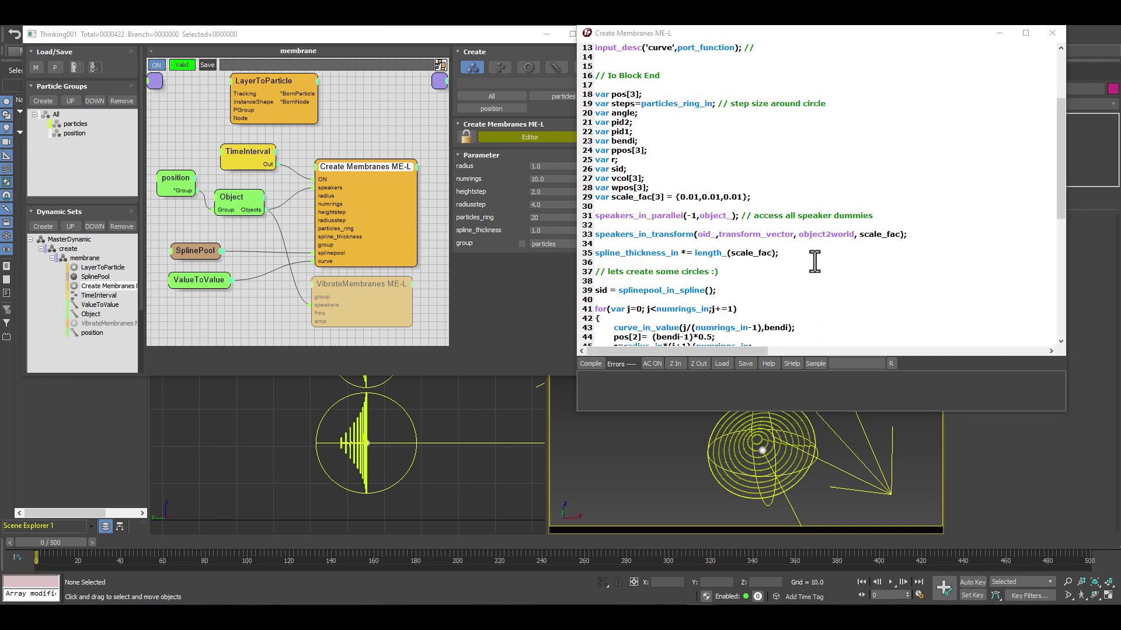
pyautogui.scroll(-10, 812, 263)
pyautogui.click(607, 328)
pyautogui.scroll(-11, 817, 193)
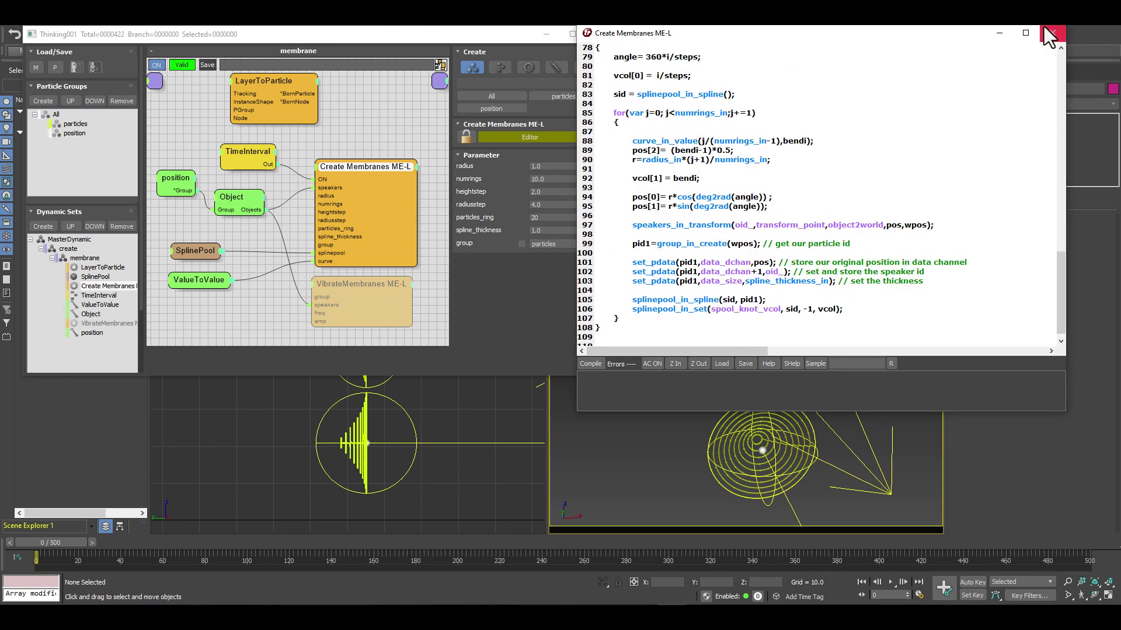
pyautogui.scroll(1, 609, 274)
pyautogui.scroll(9, 609, 270)
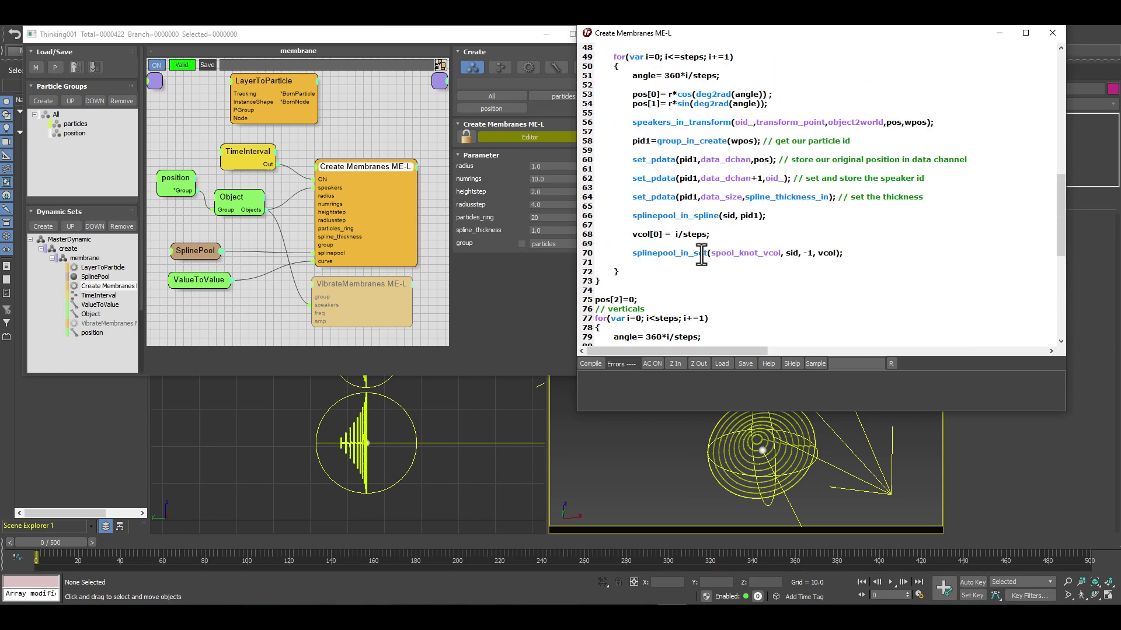
pyautogui.scroll(-9, 694, 251)
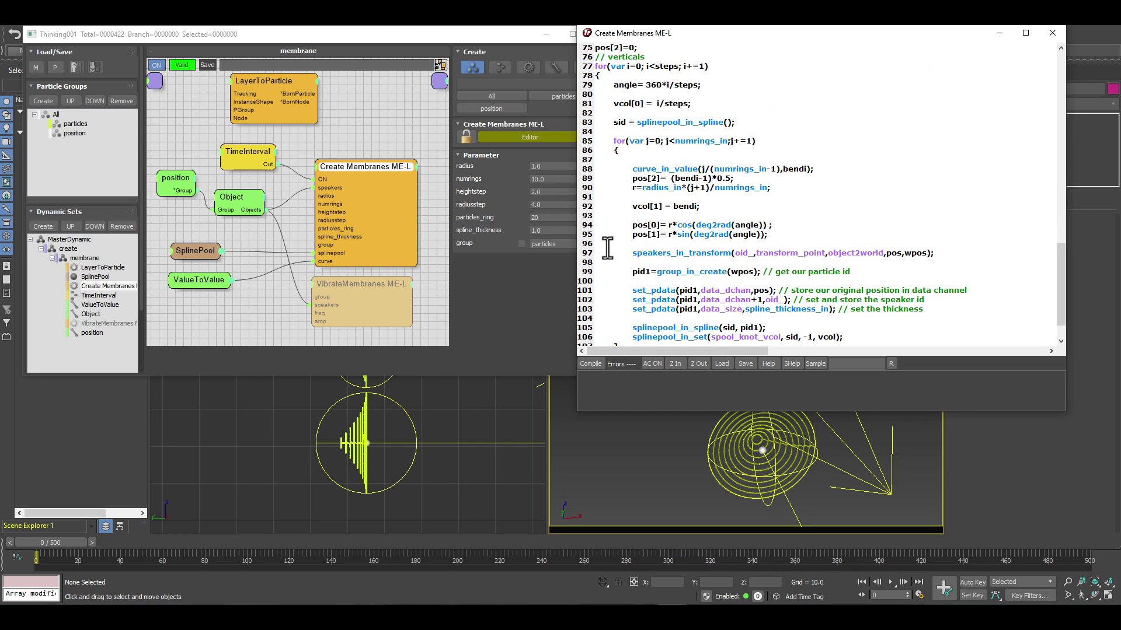
pyautogui.scroll(-2, 608, 244)
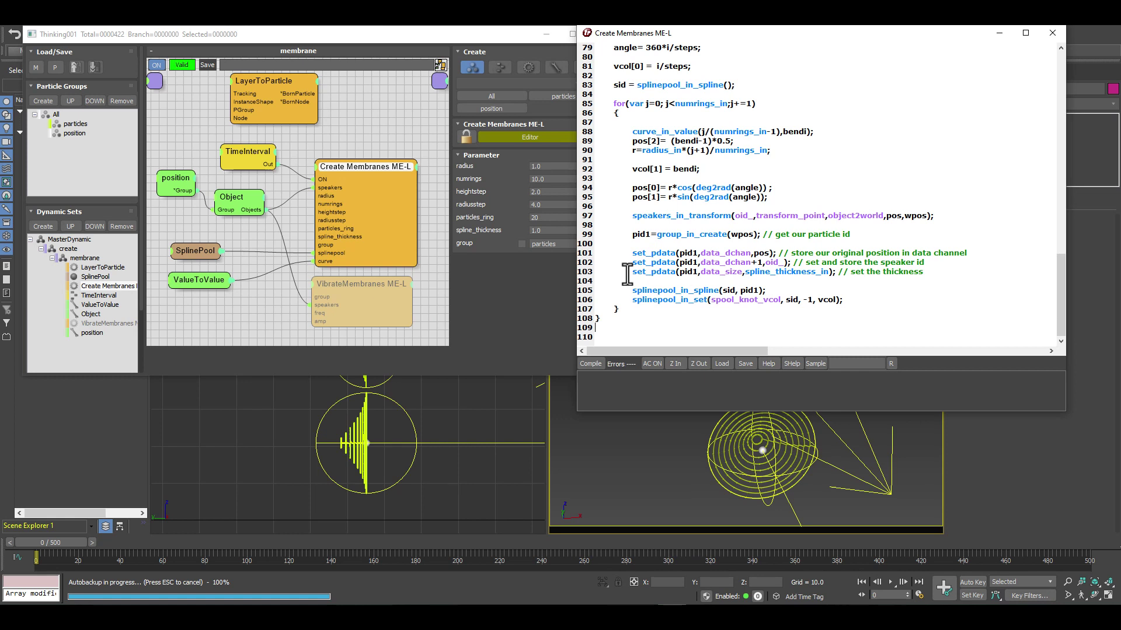
# - Close the script and re-evaluate at frame 0 so radial spokes cross the rings
pyautogui.click(1052, 33)
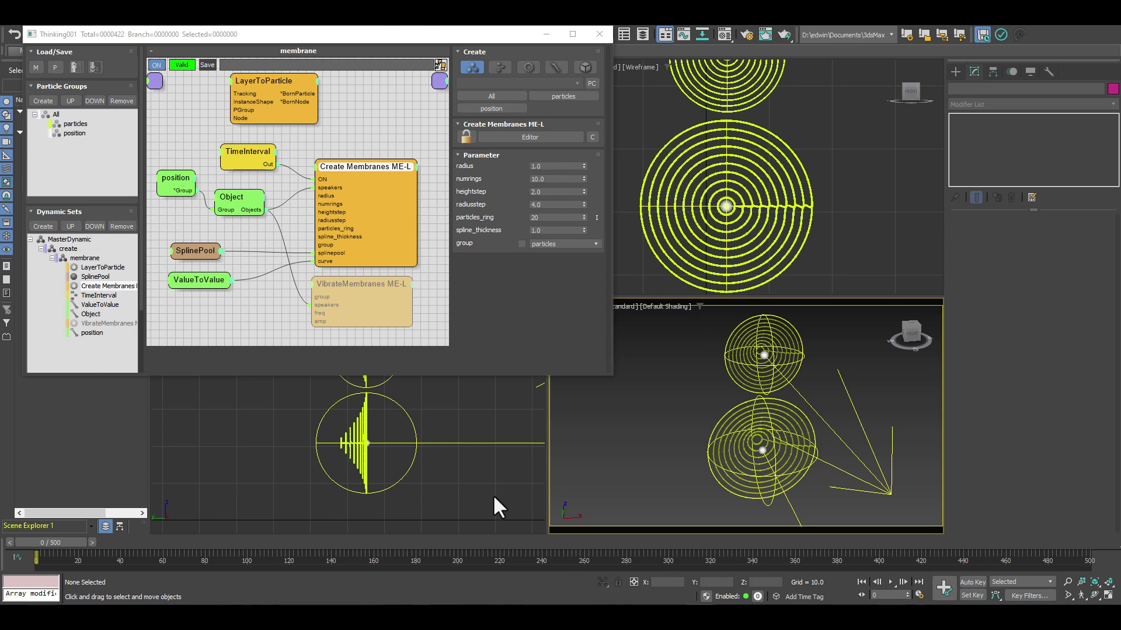
pyautogui.click(11, 543)
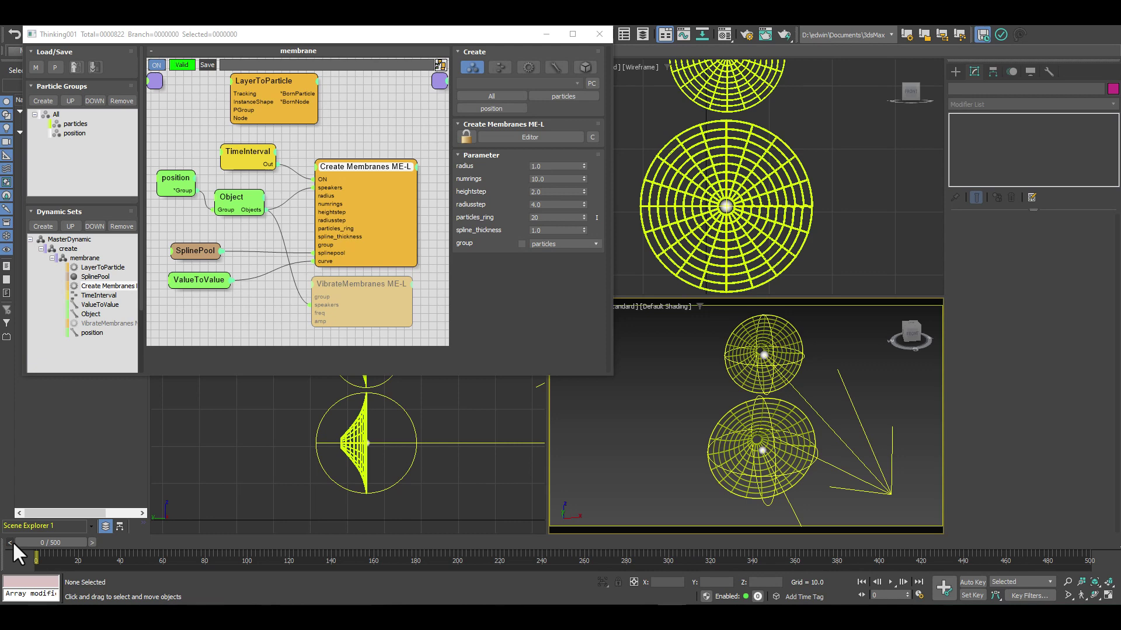
pyautogui.keyDown('alt'); pyautogui.moveTo(698, 432); pyautogui.dragTo(868, 442, button='middle'); pyautogui.keyUp('alt')
pyautogui.scroll(10, 742, 402)
pyautogui.scroll(-6, 747, 421)
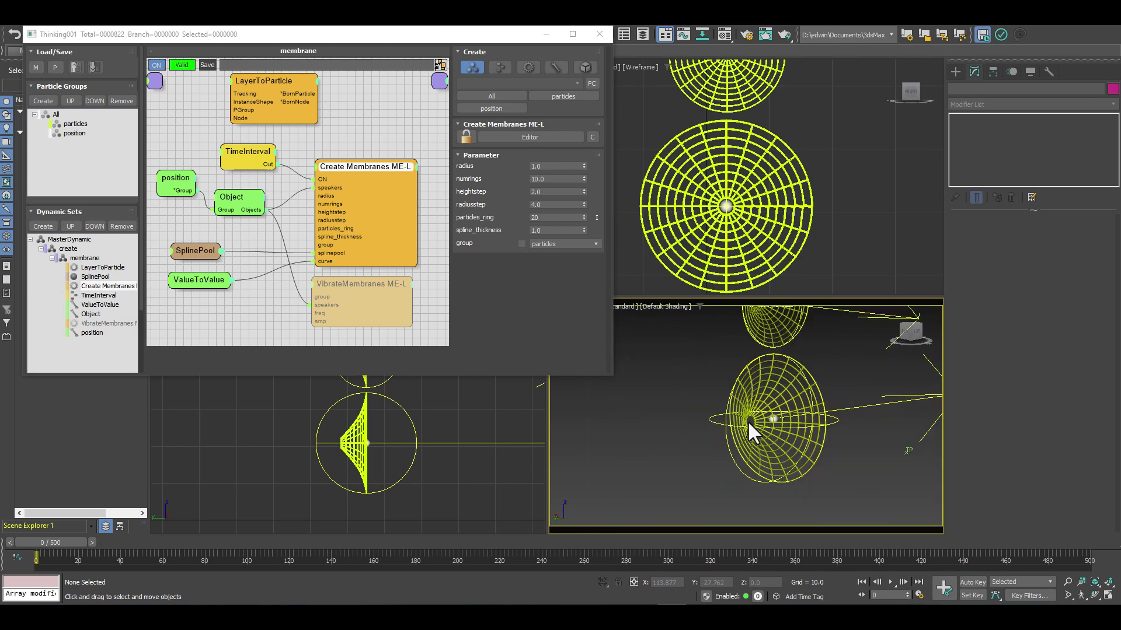
pyautogui.scroll(3, 764, 401)
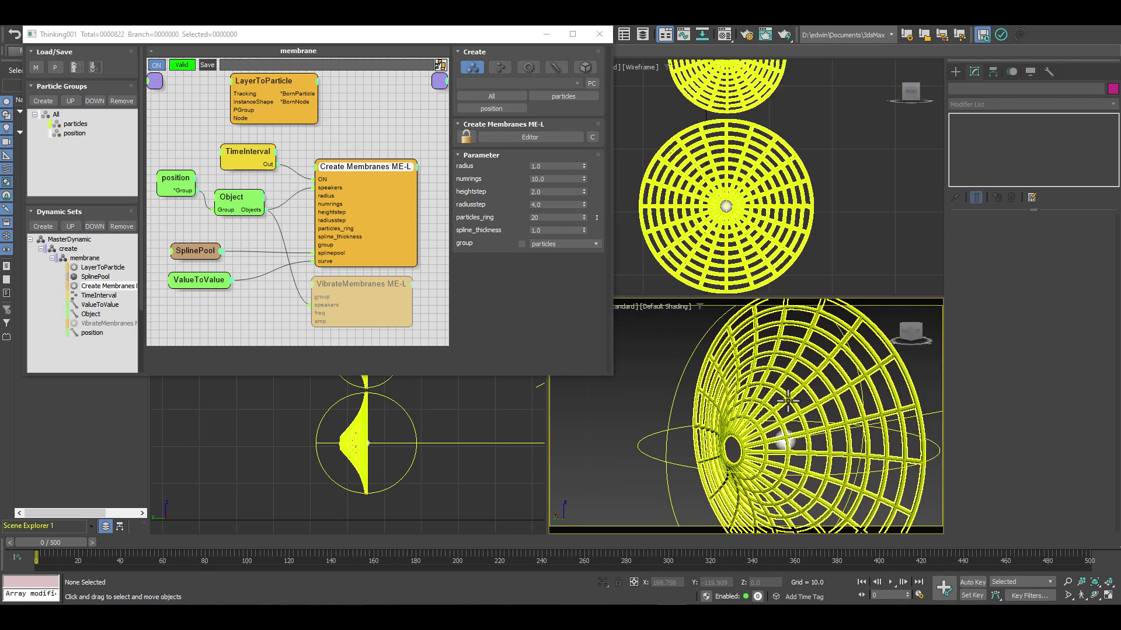
# - Set the MasterDynamic viewport particle display to None
pyautogui.click(68, 240)
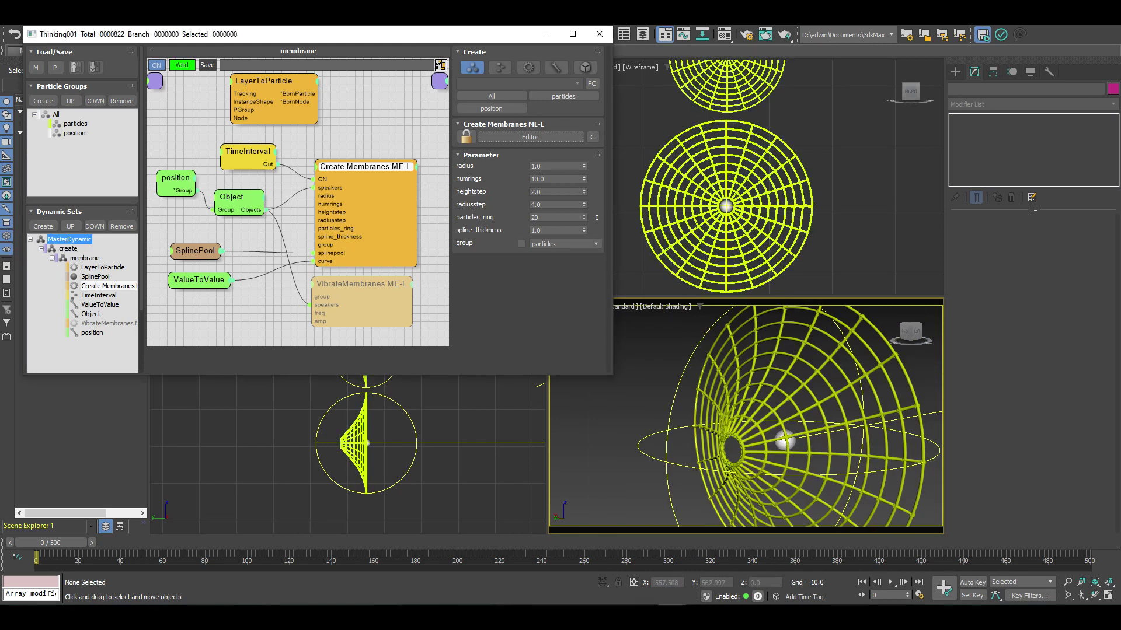
pyautogui.click(536, 91)
pyautogui.click(502, 103)
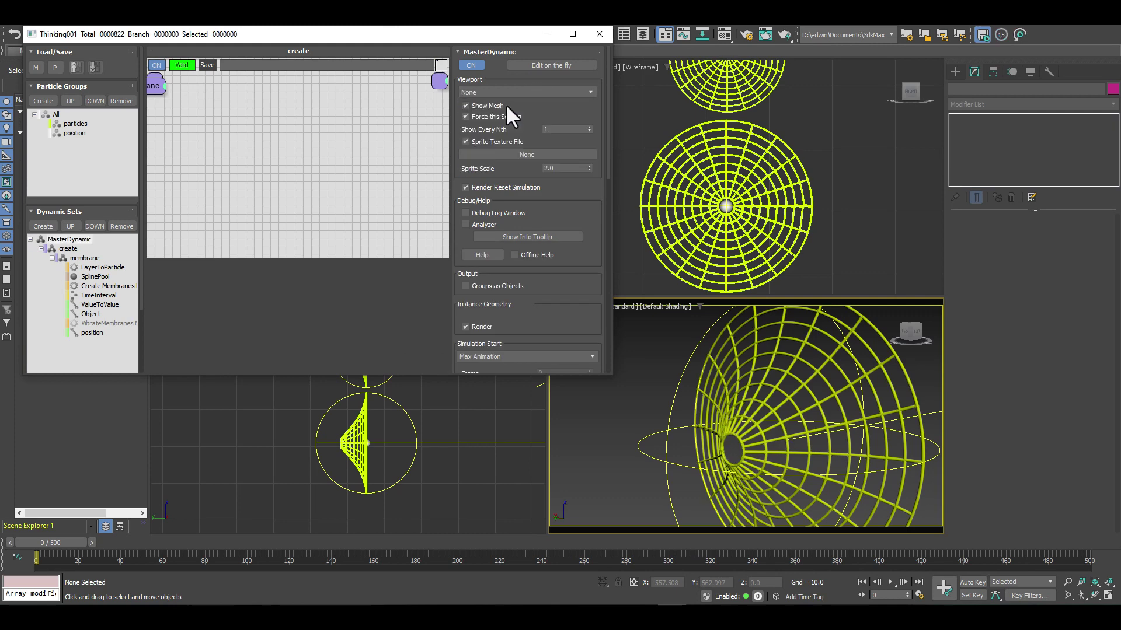
# - Orbit to view the membrane from the front and show the membrane dynamic set's graph
pyautogui.moveTo(783, 446)
pyautogui.keyDown('alt'); pyautogui.mouseDown(button='middle')
pyautogui.moveTo(657, 416)
pyautogui.moveTo(711, 454)
pyautogui.moveTo(796, 396)
pyautogui.moveTo(793, 384)
pyautogui.moveTo(770, 439)
pyautogui.moveTo(833, 430)
pyautogui.moveTo(782, 425)
pyautogui.mouseUp(button='middle'); pyautogui.keyUp('alt')
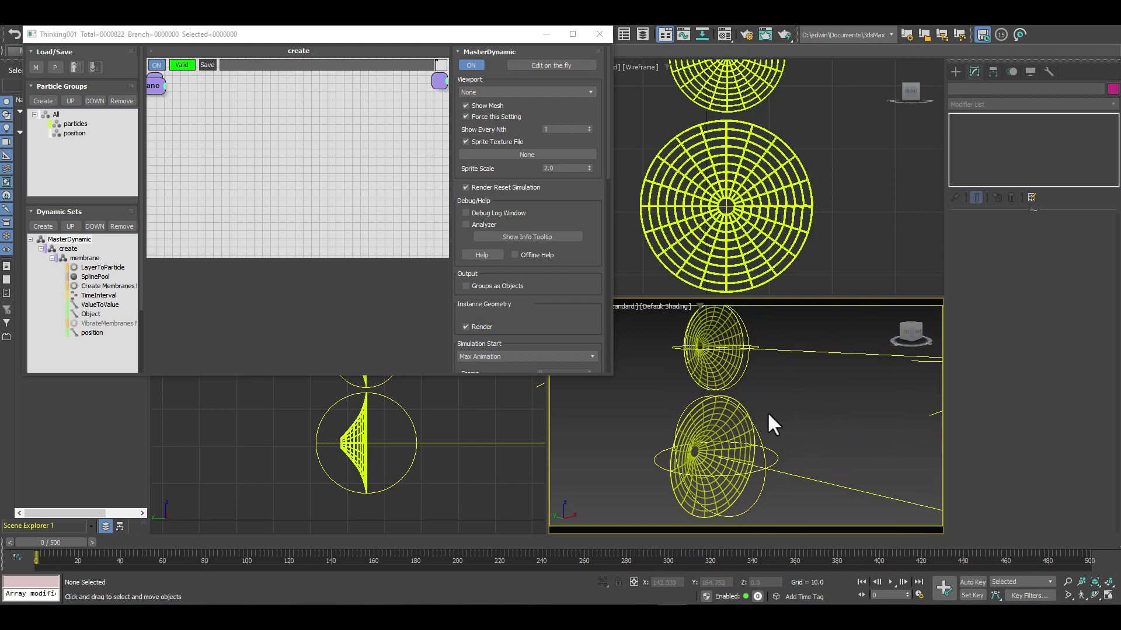
pyautogui.click(84, 258)
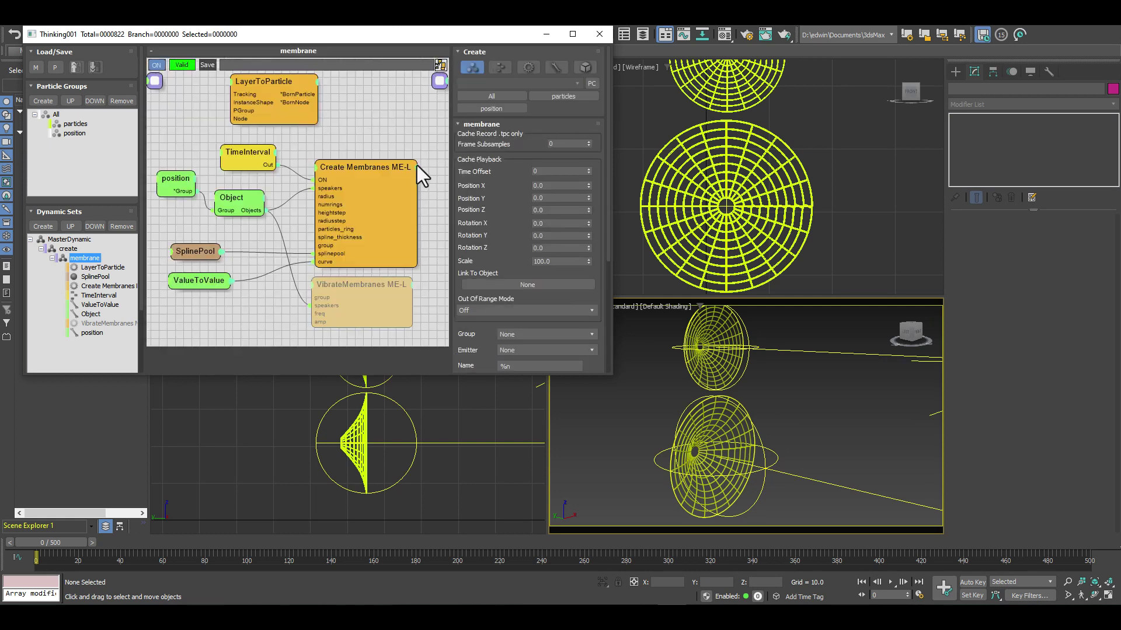
# - Open the Create Membranes ME-L script and scroll to the verticals loop setting vcol[1] = bendi
pyautogui.click(359, 176)
pyautogui.click(545, 138)
pyautogui.scroll(-6, 875, 175)
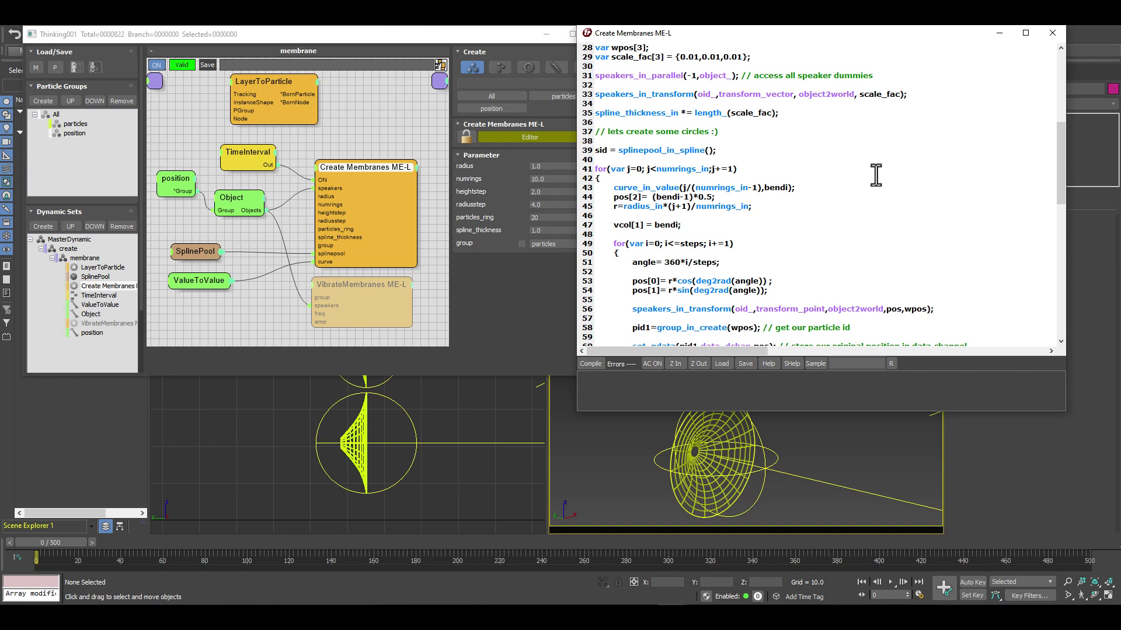
pyautogui.scroll(-12, 823, 199)
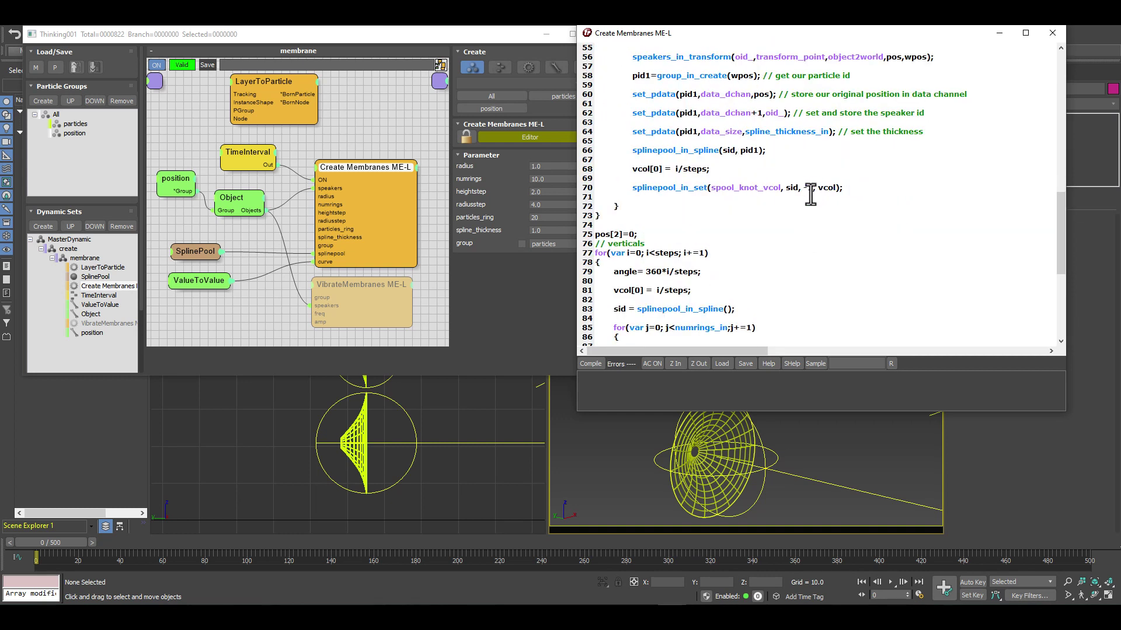
pyautogui.scroll(-2, 781, 233)
pyautogui.scroll(-3, 776, 227)
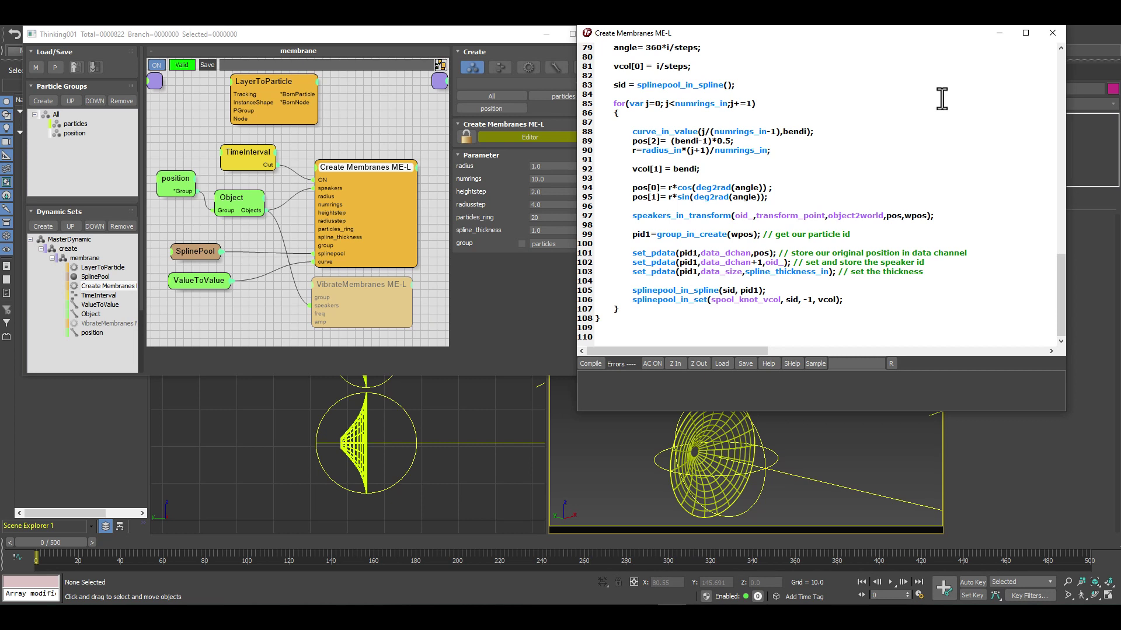
# - Clone Arrow005 to the right as Arrow006 and refresh to build a third membrane
pyautogui.click(1050, 35)
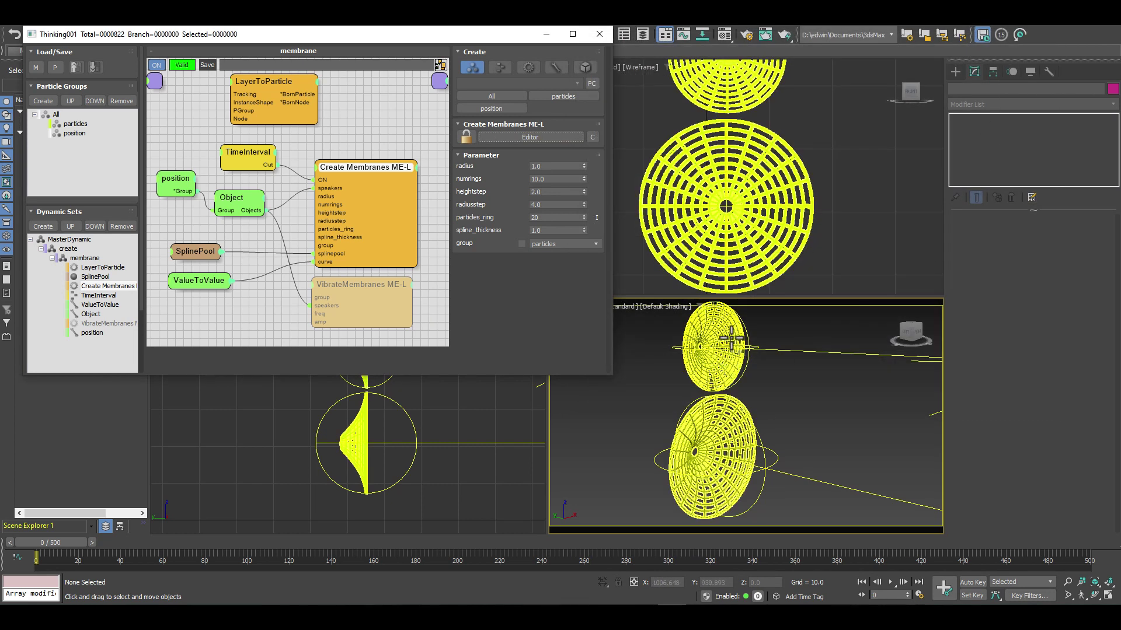
pyautogui.click(770, 350)
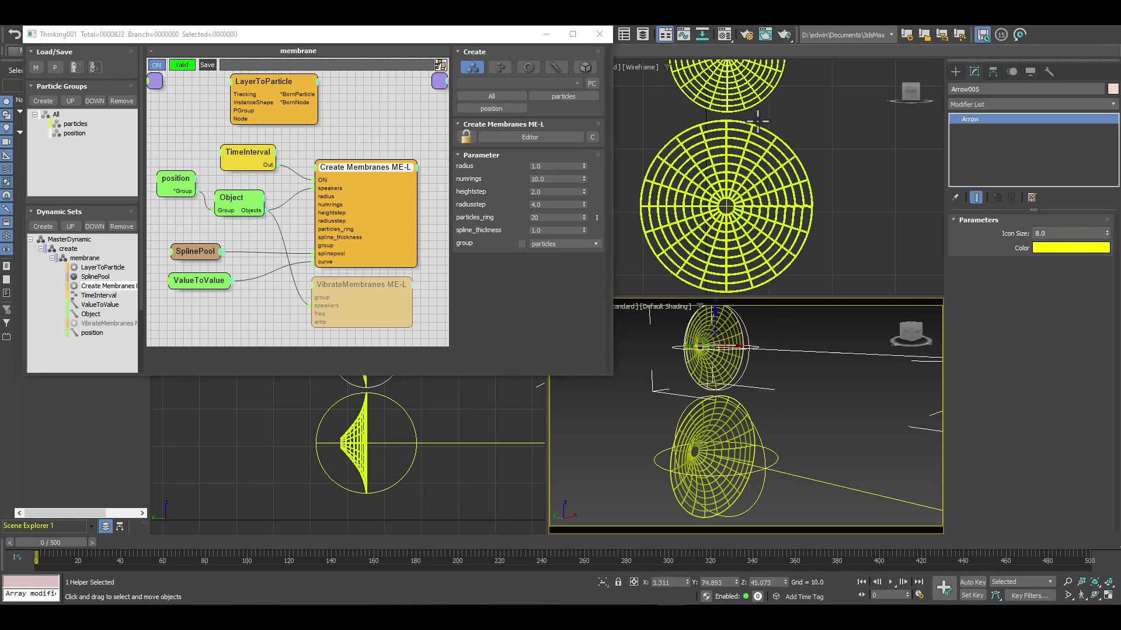
pyautogui.scroll(-4, 748, 158)
pyautogui.moveTo(747, 161); pyautogui.dragTo(739, 184, button='middle')
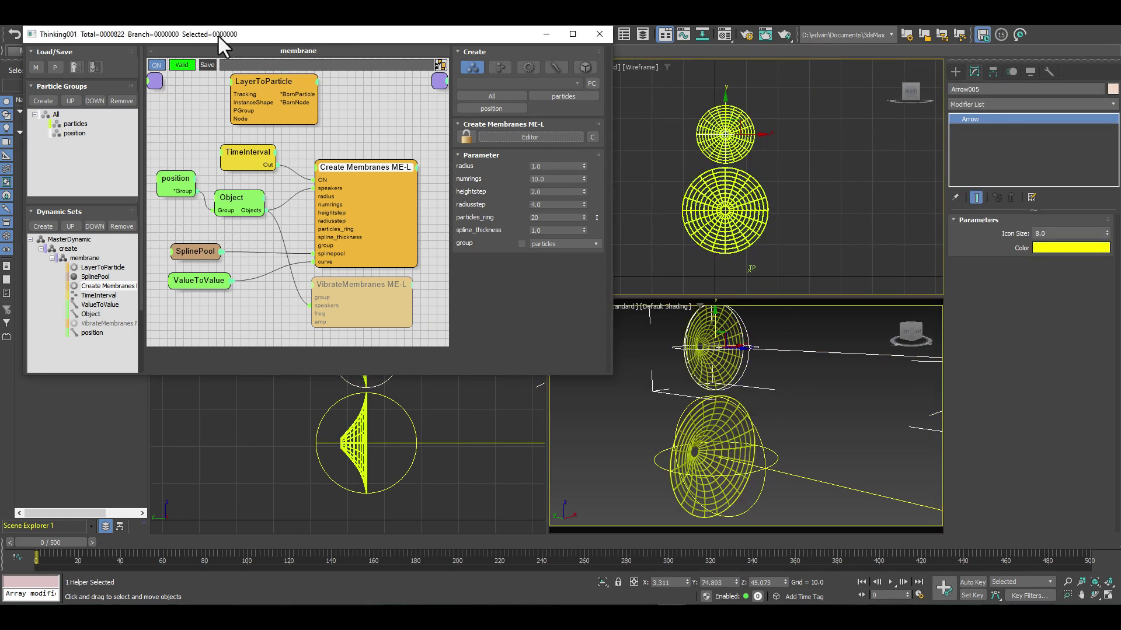
pyautogui.moveTo(218, 34); pyautogui.dragTo(200, 57)
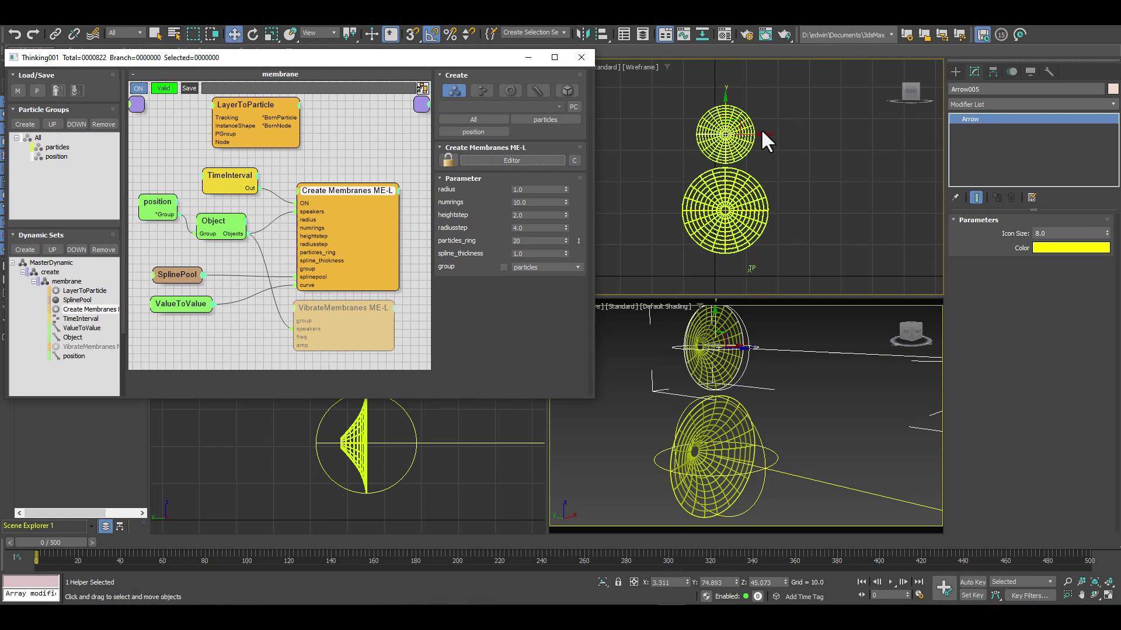
pyautogui.moveTo(764, 136)
pyautogui.keyDown('shift'); pyautogui.mouseDown()
pyautogui.moveTo(840, 131)
pyautogui.moveTo(828, 138)
pyautogui.mouseUp(); pyautogui.keyUp('shift')
pyautogui.click(561, 355)
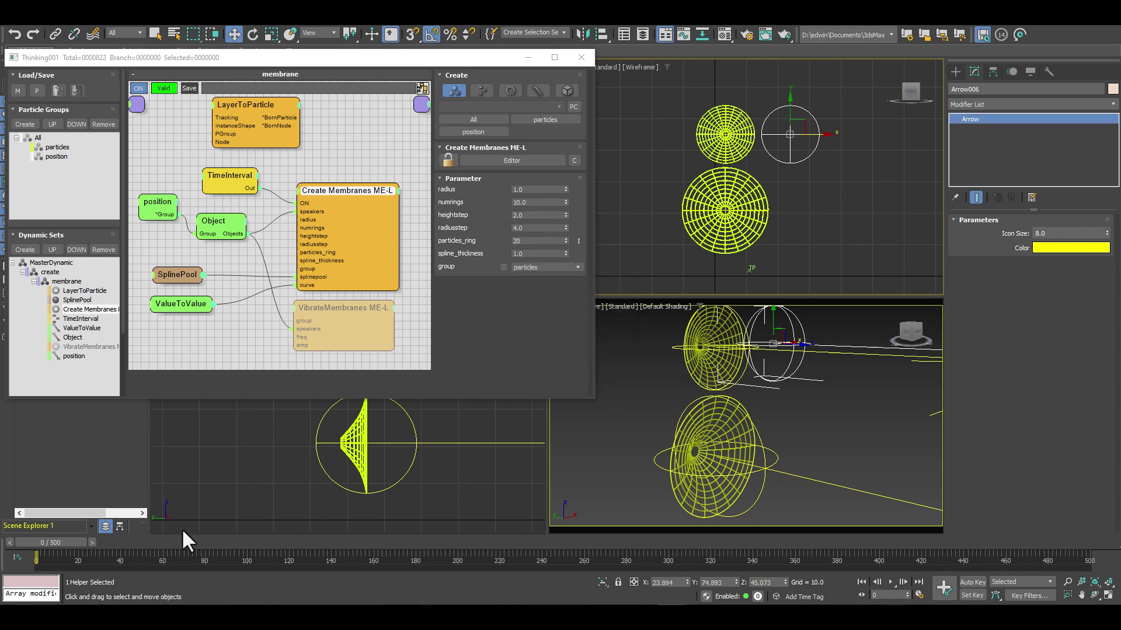
pyautogui.click(91, 544)
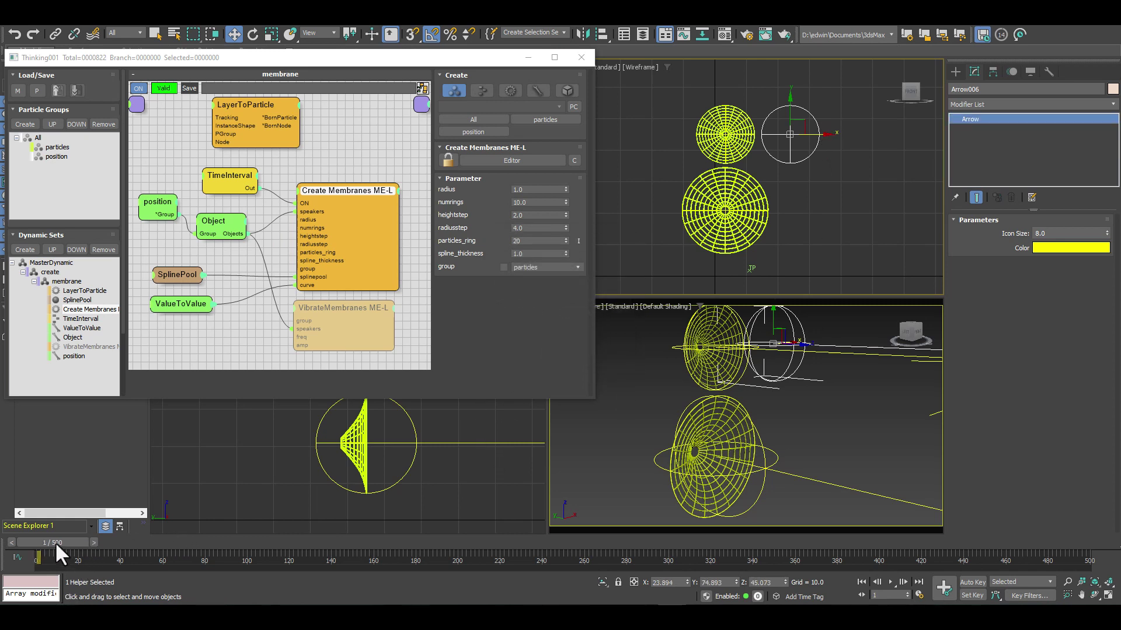
pyautogui.click(10, 543)
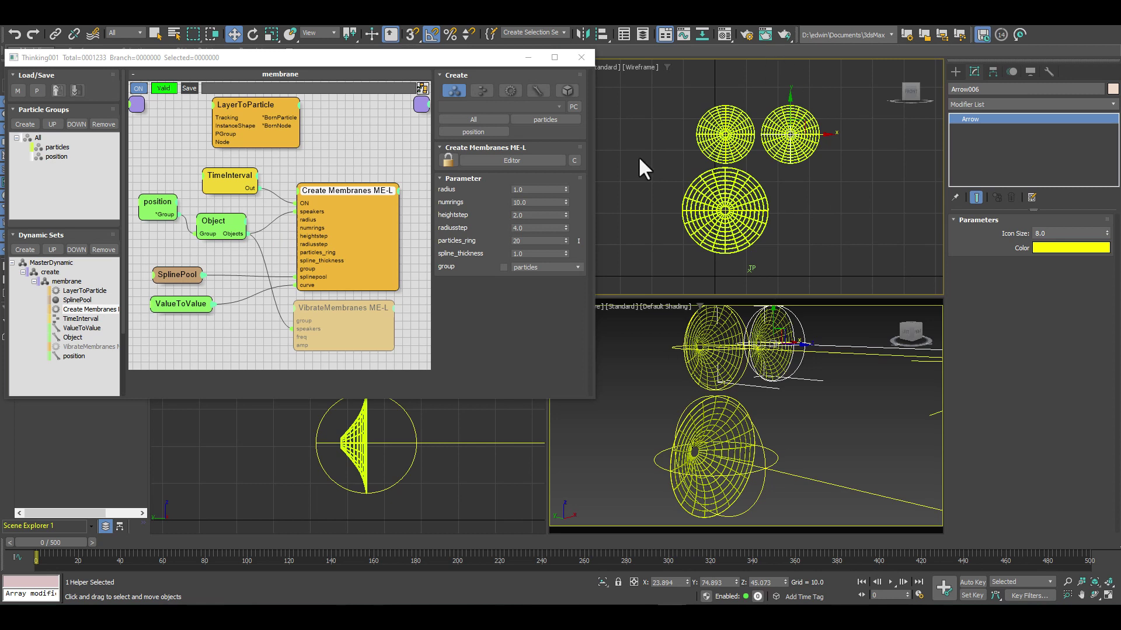
# - Move Arrow004's membrane along X and refresh the simulation at frame 0
pyautogui.click(741, 204)
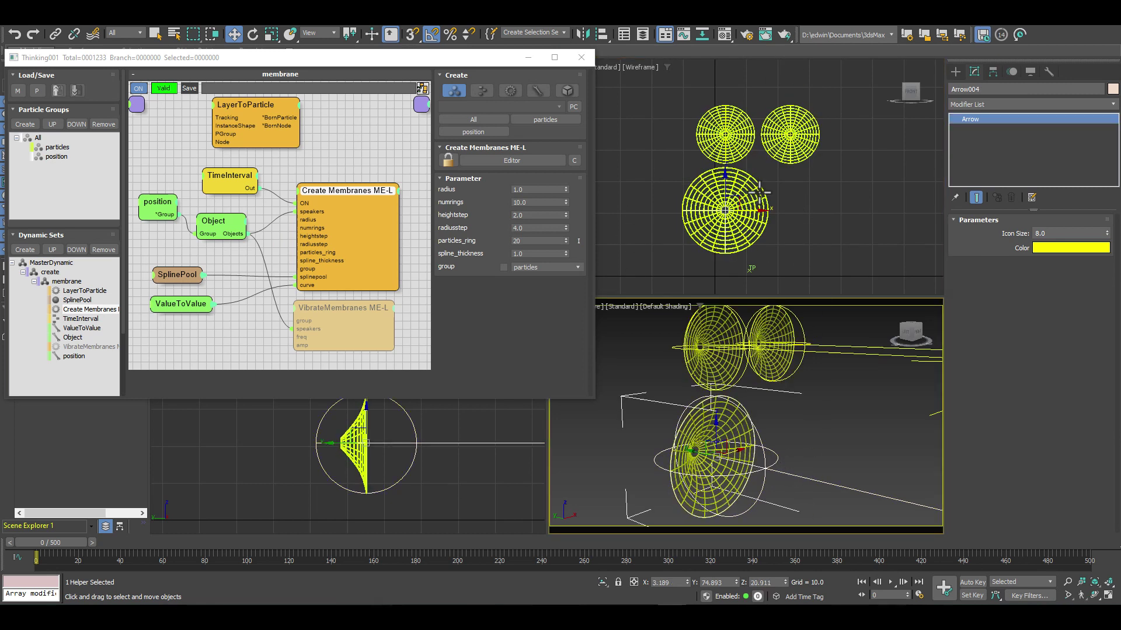
pyautogui.moveTo(759, 210); pyautogui.dragTo(793, 201)
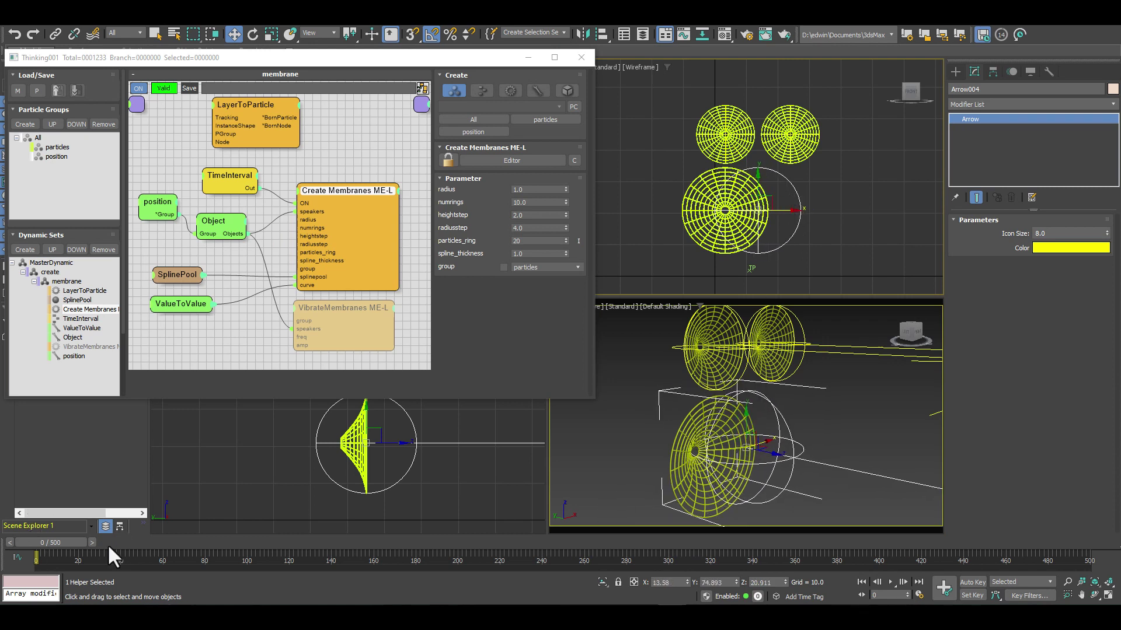
pyautogui.click(92, 542)
pyautogui.click(7, 543)
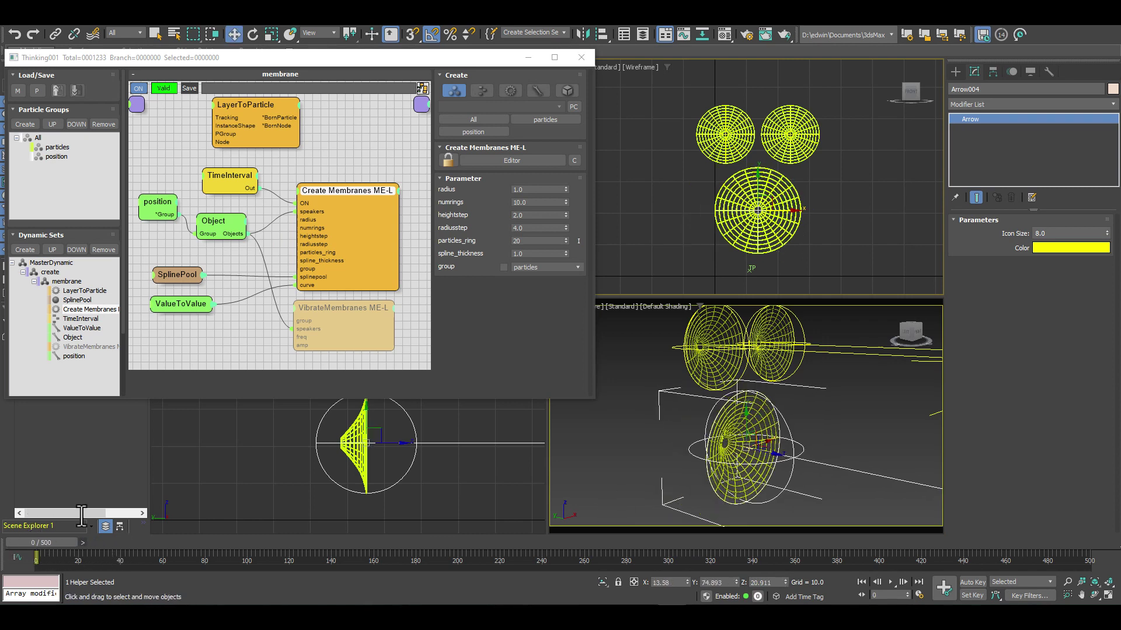
pyautogui.click(241, 174)
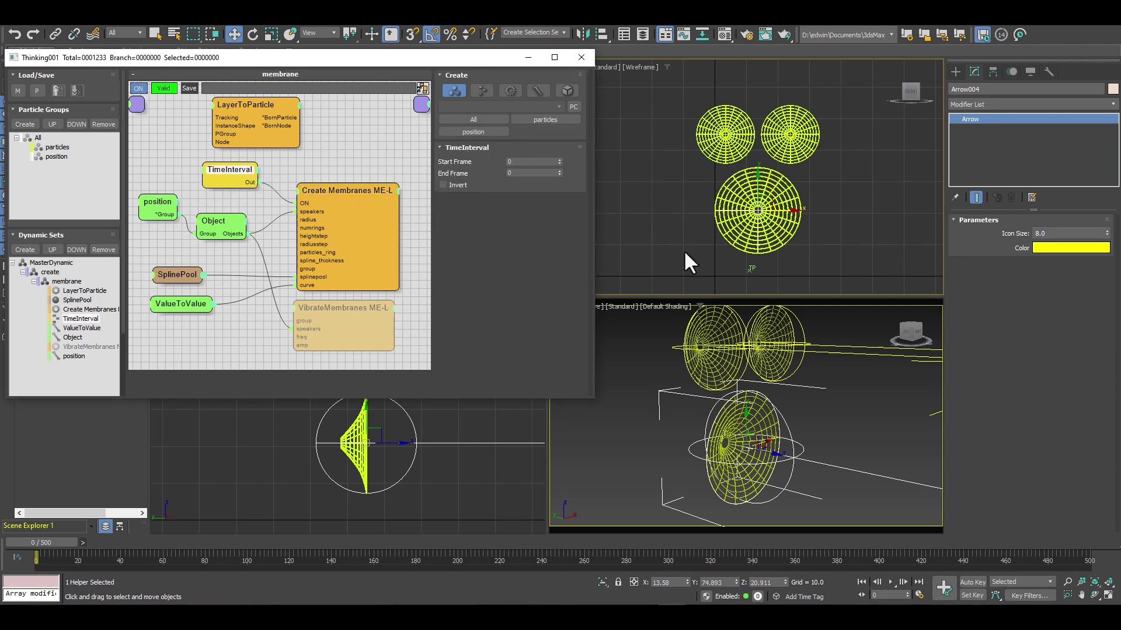
# - Enable the VibrateMembranes ME-L node, which uses freq 9.55 and amp 0.1
pyautogui.moveTo(650, 432)
pyautogui.keyDown('alt'); pyautogui.mouseDown(button='middle')
pyautogui.moveTo(755, 431)
pyautogui.moveTo(672, 432)
pyautogui.mouseUp(button='middle'); pyautogui.keyUp('alt')
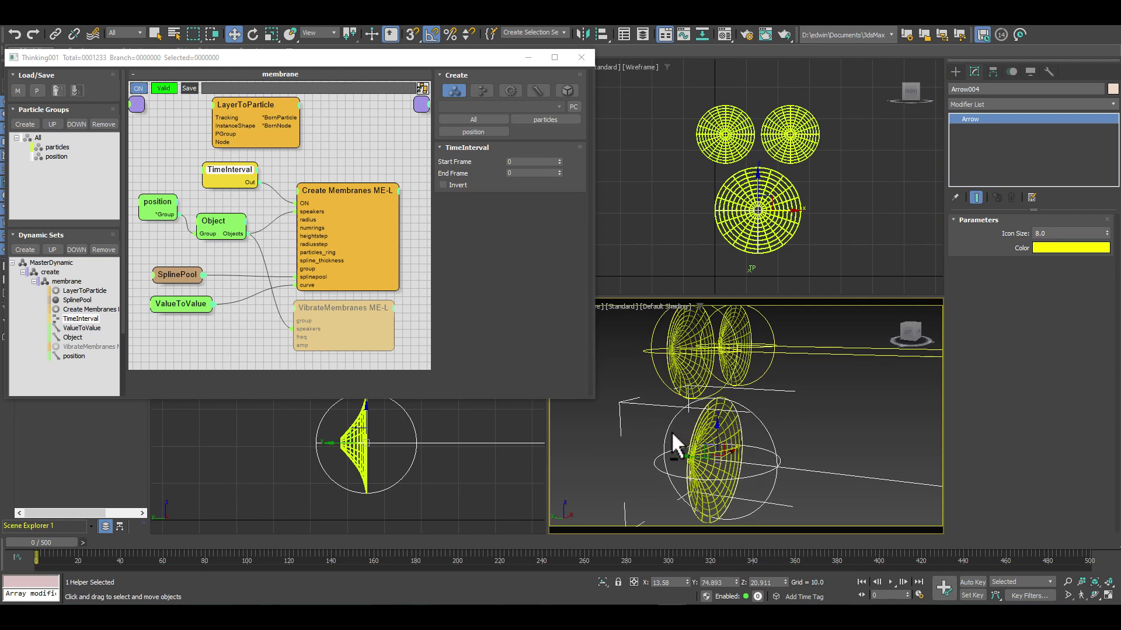
pyautogui.click(332, 307)
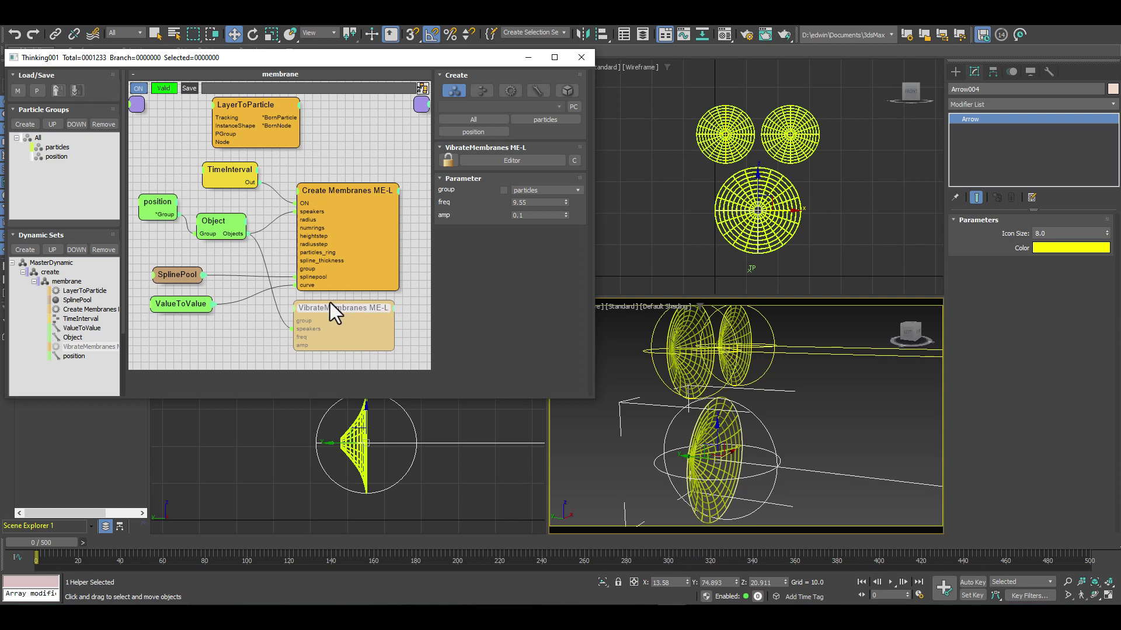
pyautogui.rightClick(339, 308)
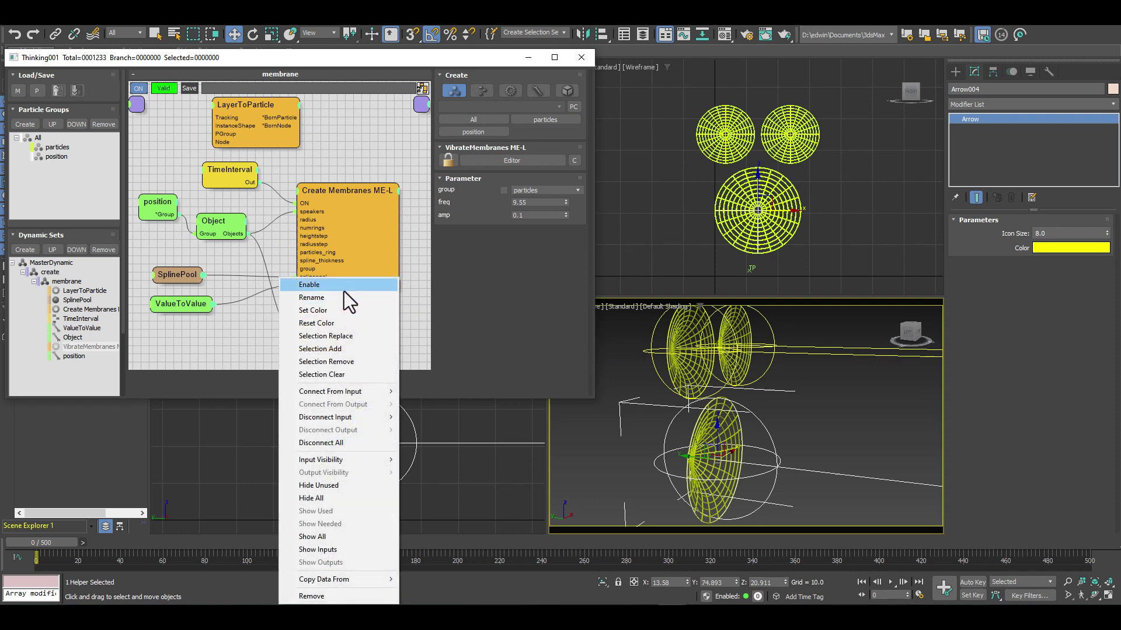
pyautogui.click(344, 286)
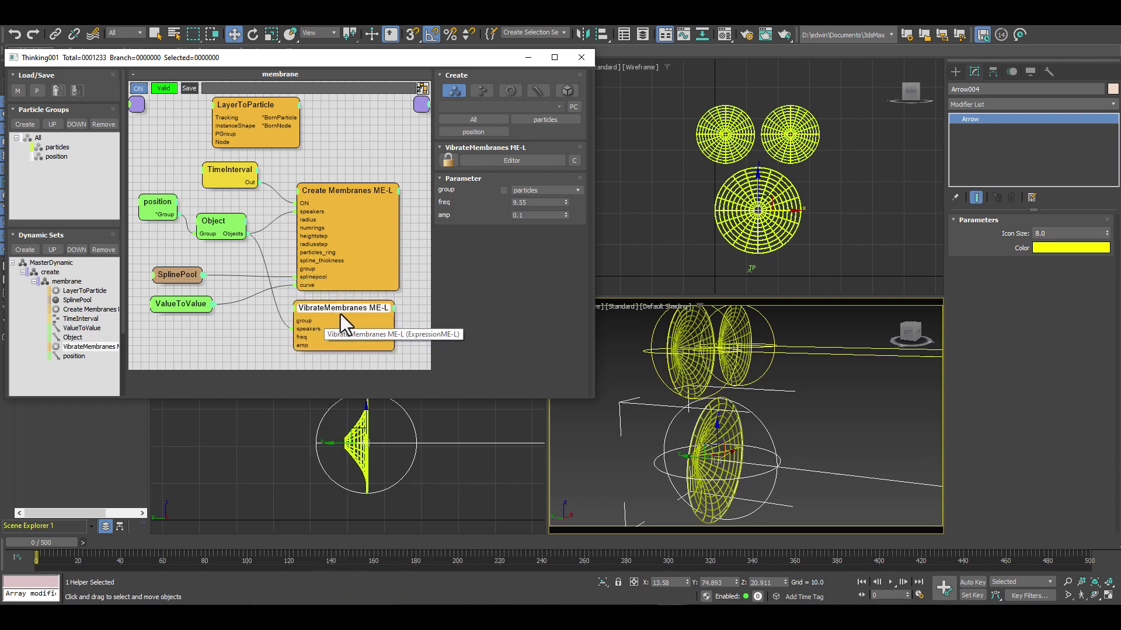
pyautogui.click(509, 157)
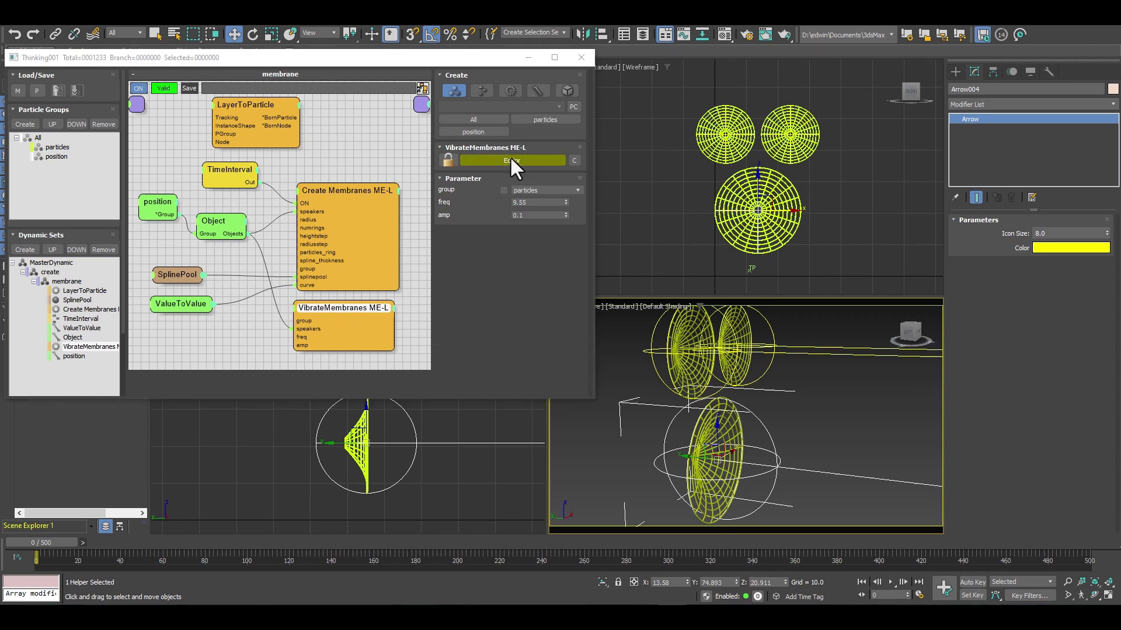
# - Position and enlarge the VibrateMembranes script window, then highlight the line 14 early-exit condition
pyautogui.moveTo(280, 70)
pyautogui.mouseDown()
pyautogui.moveTo(301, 73)
pyautogui.moveTo(292, 87)
pyautogui.mouseUp()
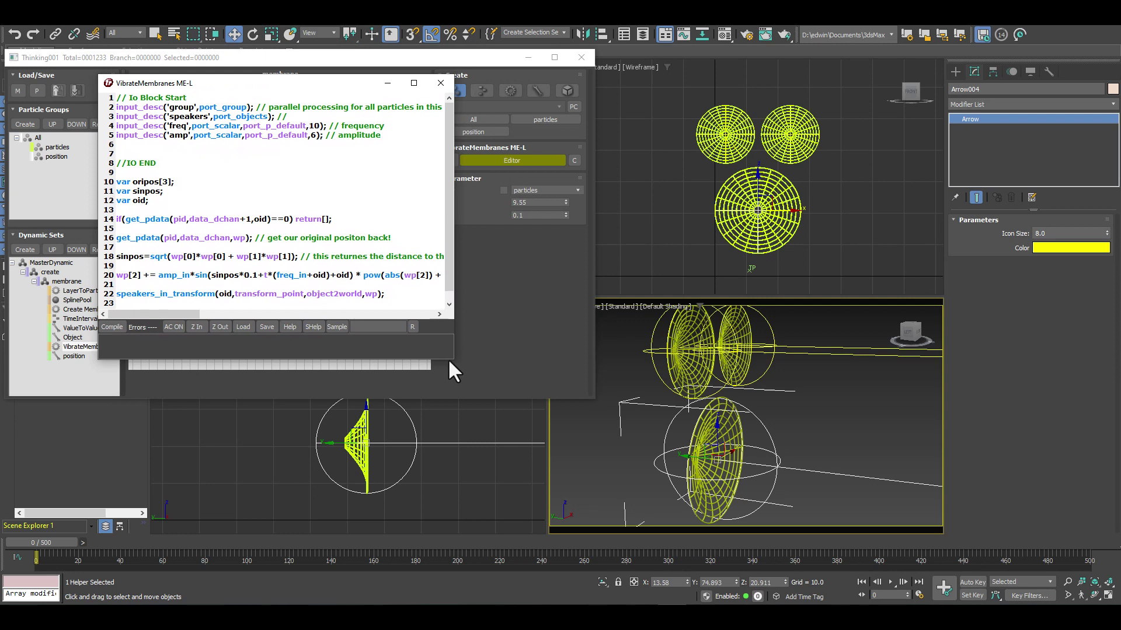
pyautogui.moveTo(453, 358); pyautogui.dragTo(593, 431)
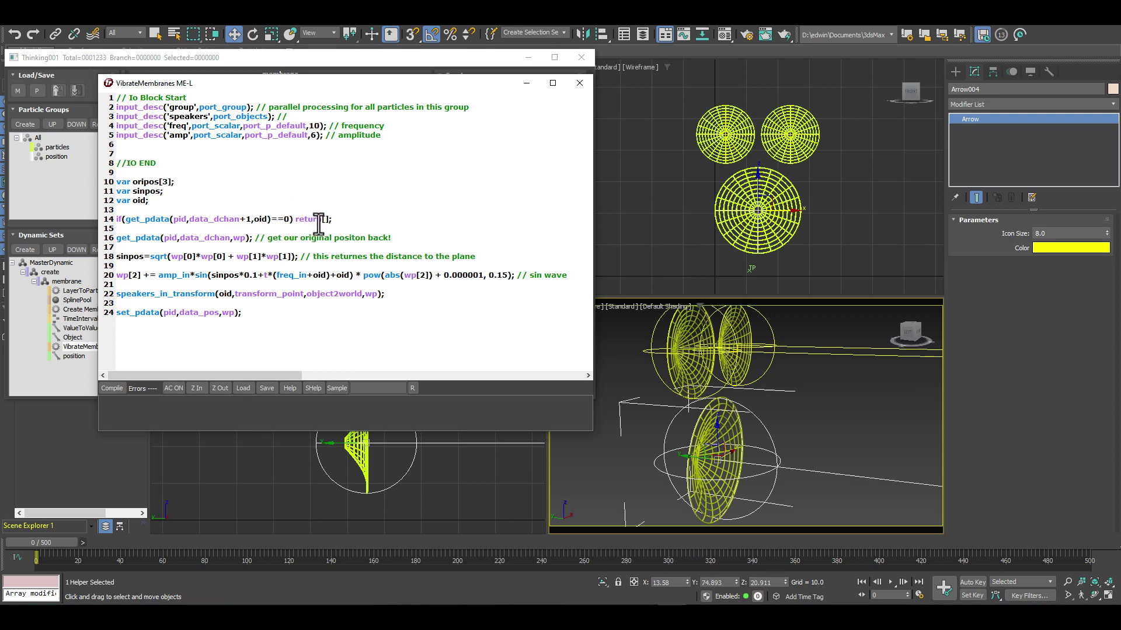
pyautogui.moveTo(339, 219); pyautogui.dragTo(115, 222)
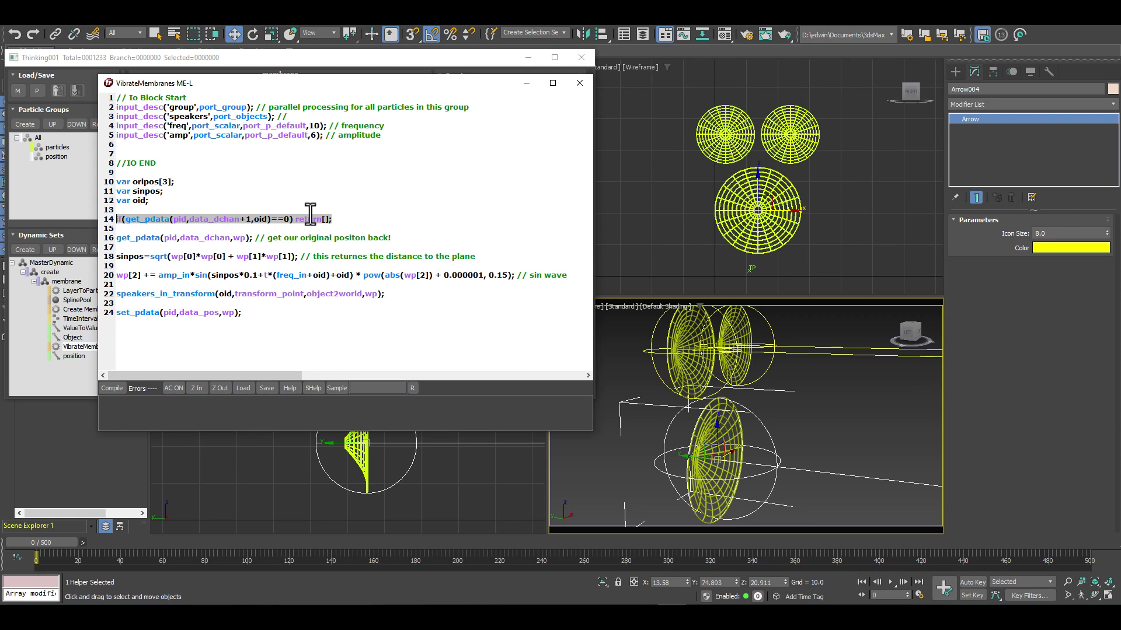
pyautogui.click(148, 238)
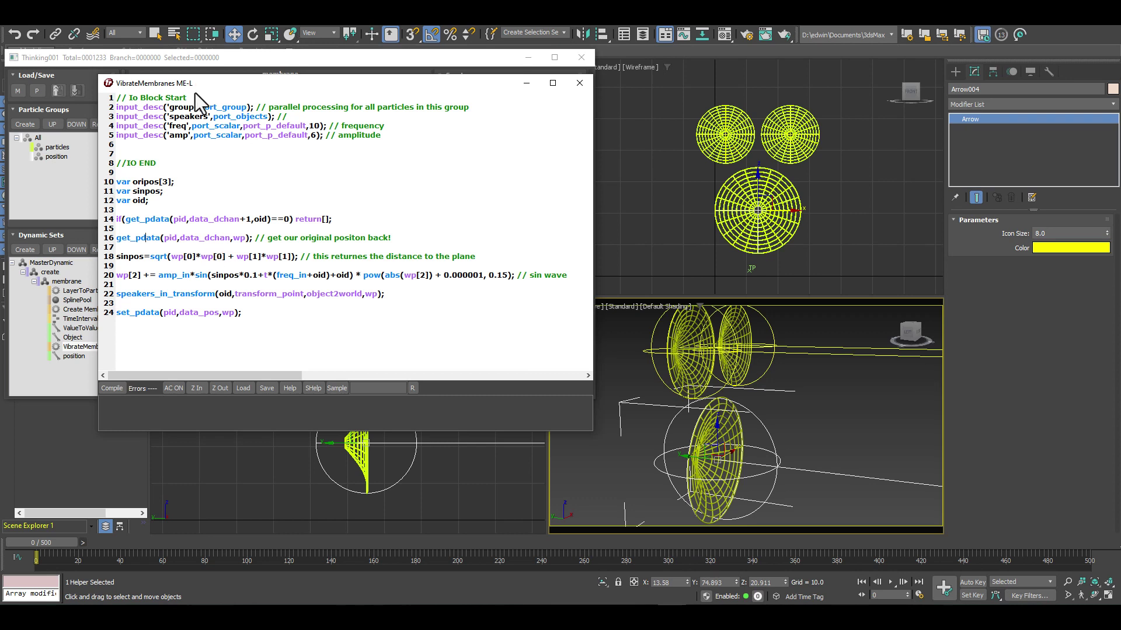
# - Shift the script window to check the node graph's freq and amp inputs, then return it left
pyautogui.moveTo(222, 83); pyautogui.dragTo(631, 146)
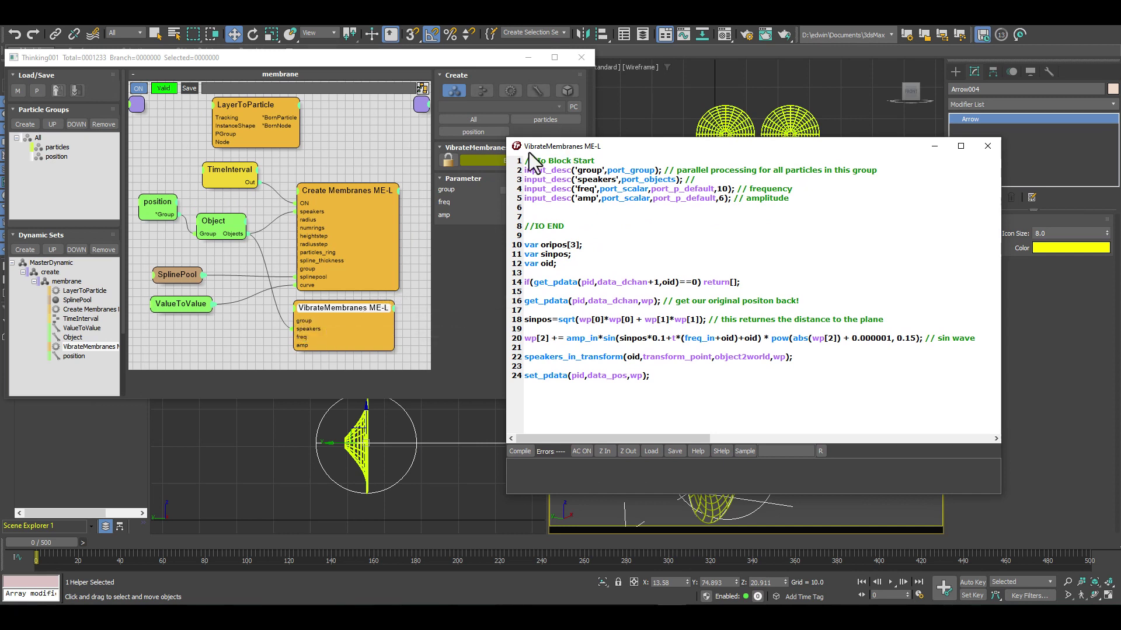
pyautogui.moveTo(569, 149); pyautogui.dragTo(648, 150)
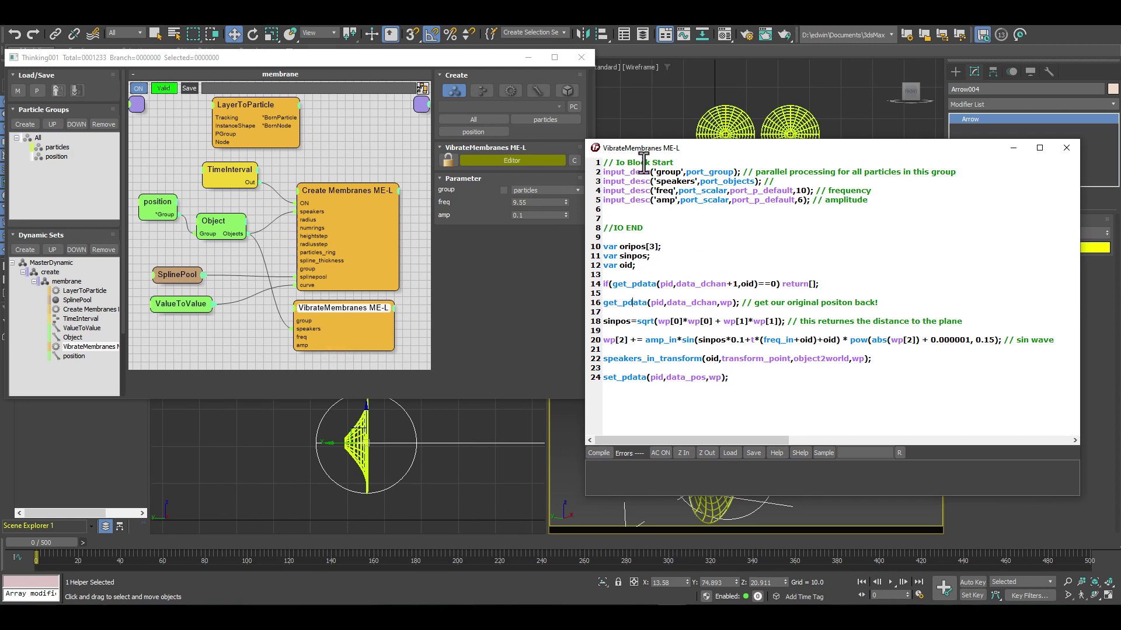
pyautogui.moveTo(723, 148); pyautogui.dragTo(414, 60)
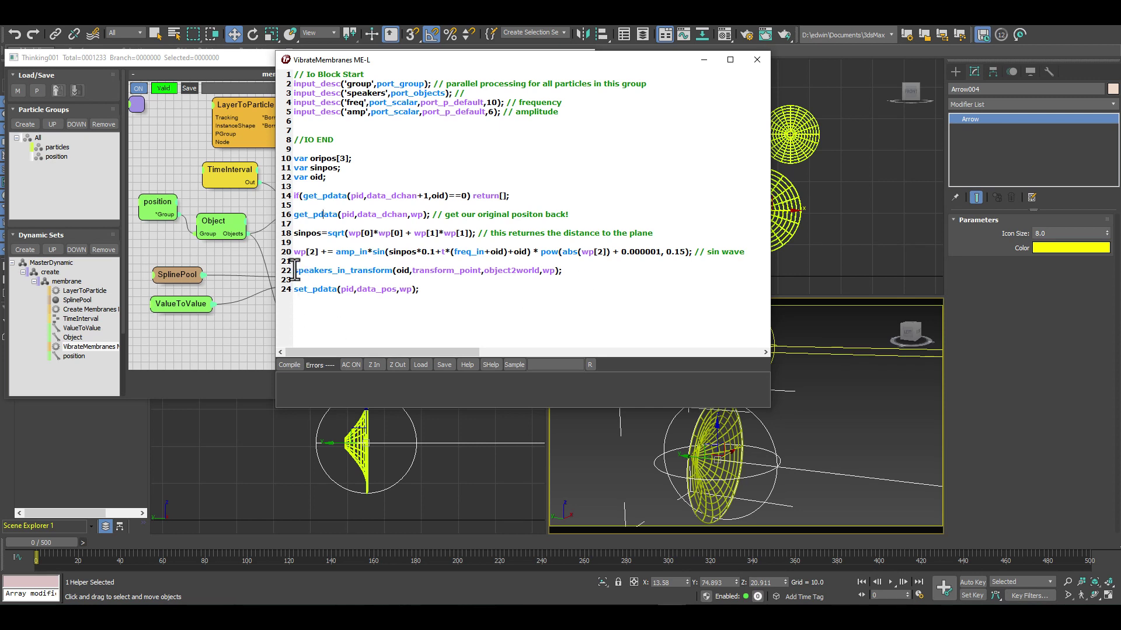
# - Walk through the speakers_in_transform and set_pdata script lines, close VibrateMembranes, and play the animation
pyautogui.moveTo(295, 270); pyautogui.dragTo(394, 272)
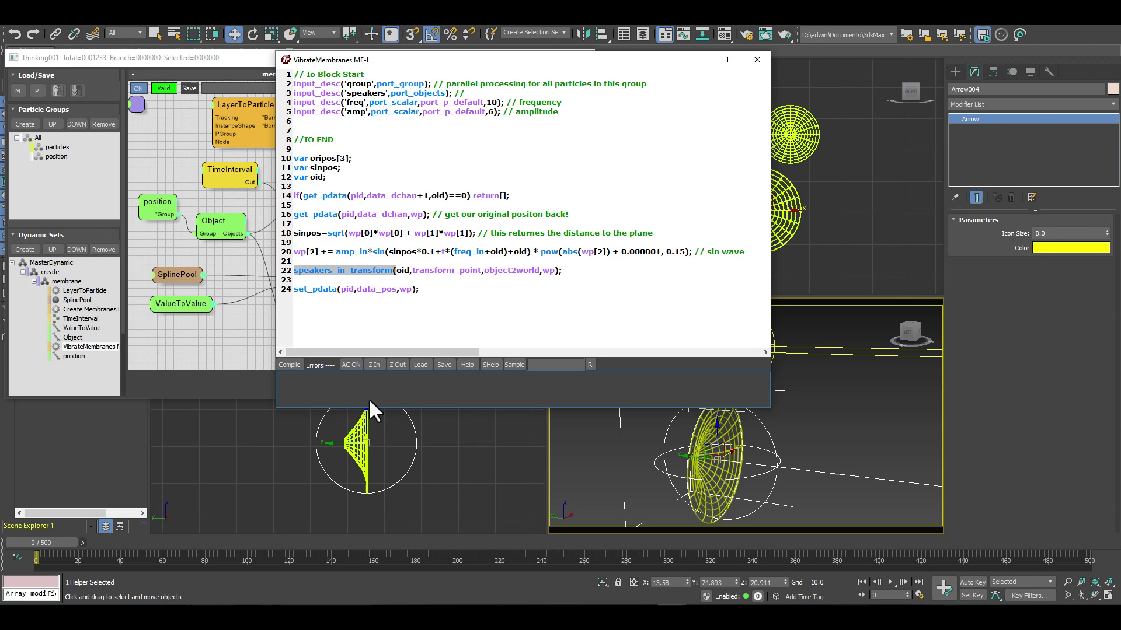
pyautogui.moveTo(430, 290); pyautogui.dragTo(287, 301)
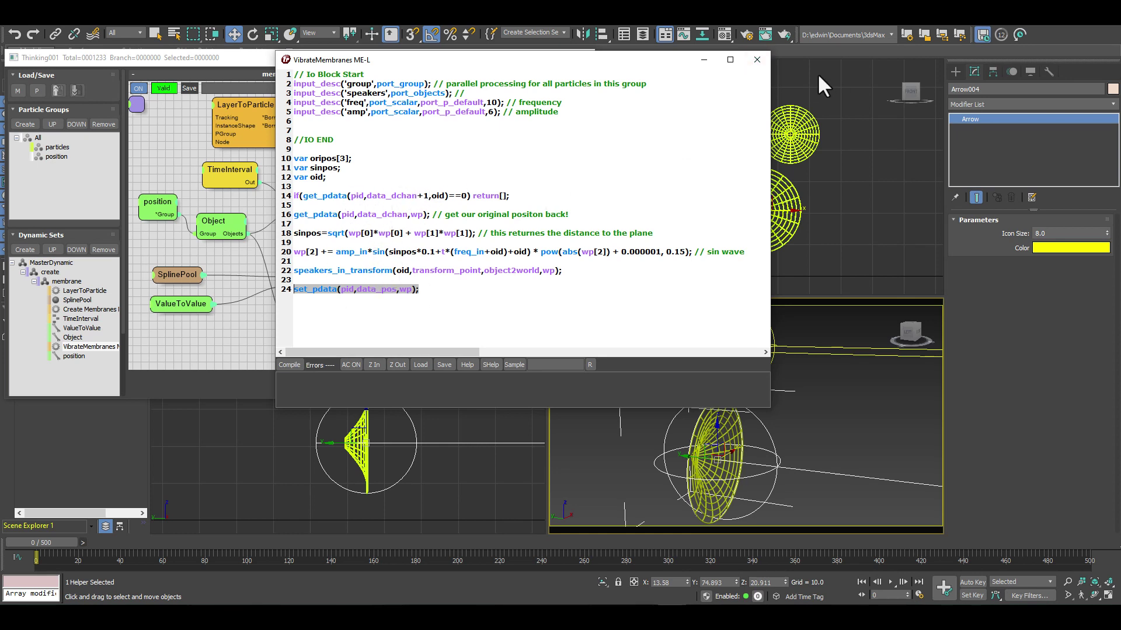
pyautogui.click(758, 60)
pyautogui.click(888, 581)
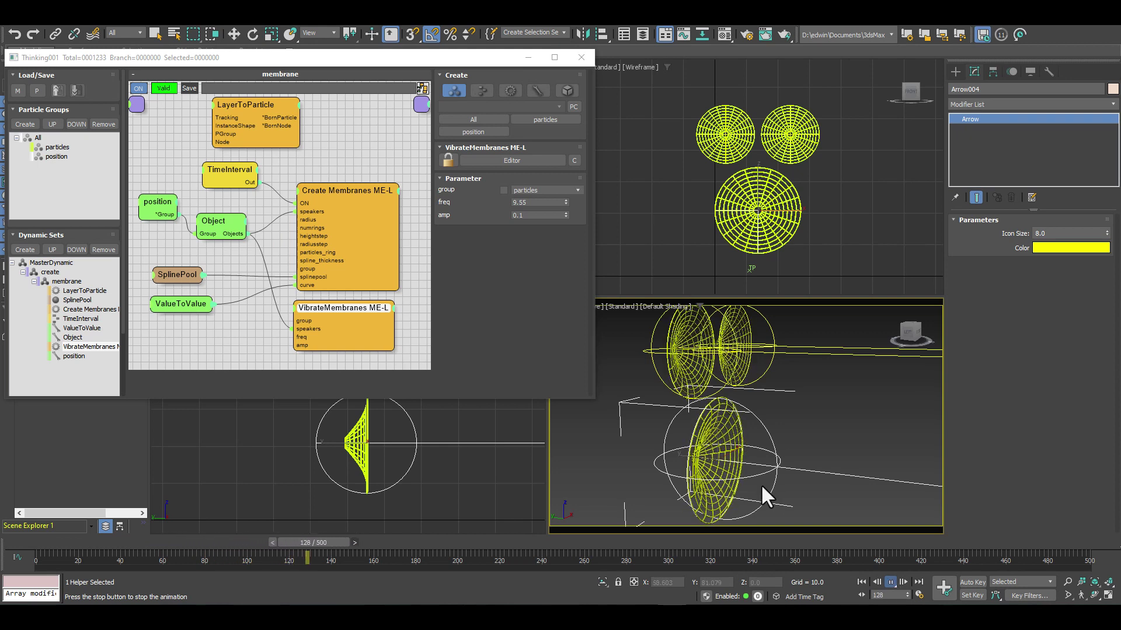
# - Stop the membrane playback, rewind to frame 0, and close the Thinking001 particle window
pyautogui.moveTo(720, 460)
pyautogui.keyDown('alt'); pyautogui.mouseDown(button='middle')
pyautogui.moveTo(752, 447)
pyautogui.moveTo(710, 437)
pyautogui.moveTo(714, 452)
pyautogui.mouseUp(button='middle'); pyautogui.keyUp('alt')
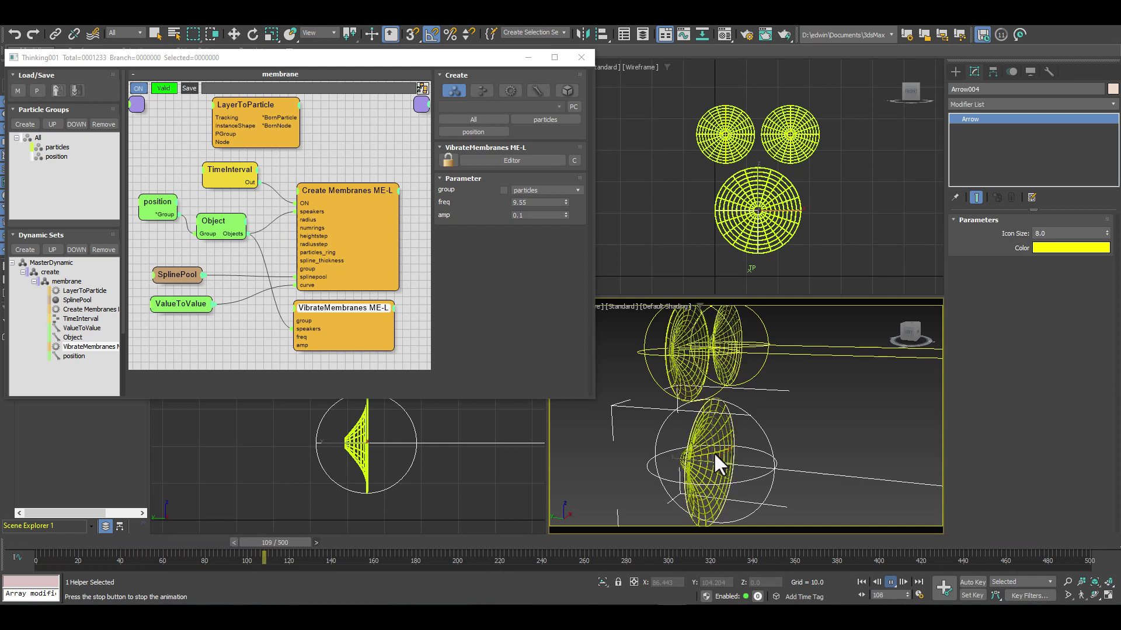
pyautogui.click(890, 582)
pyautogui.click(861, 582)
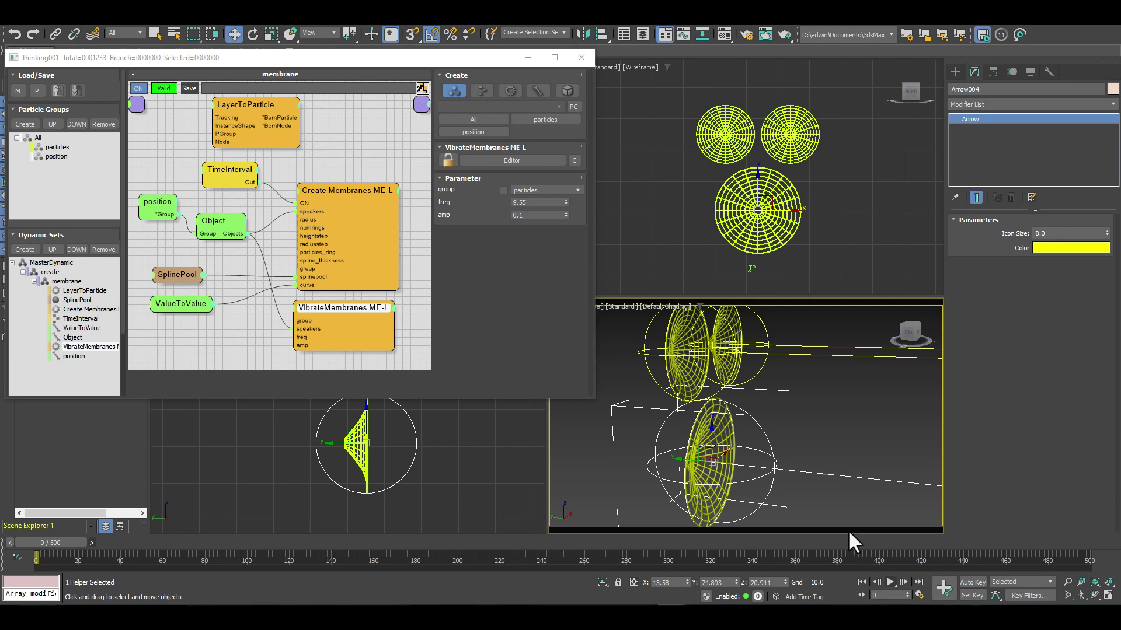
pyautogui.click(582, 58)
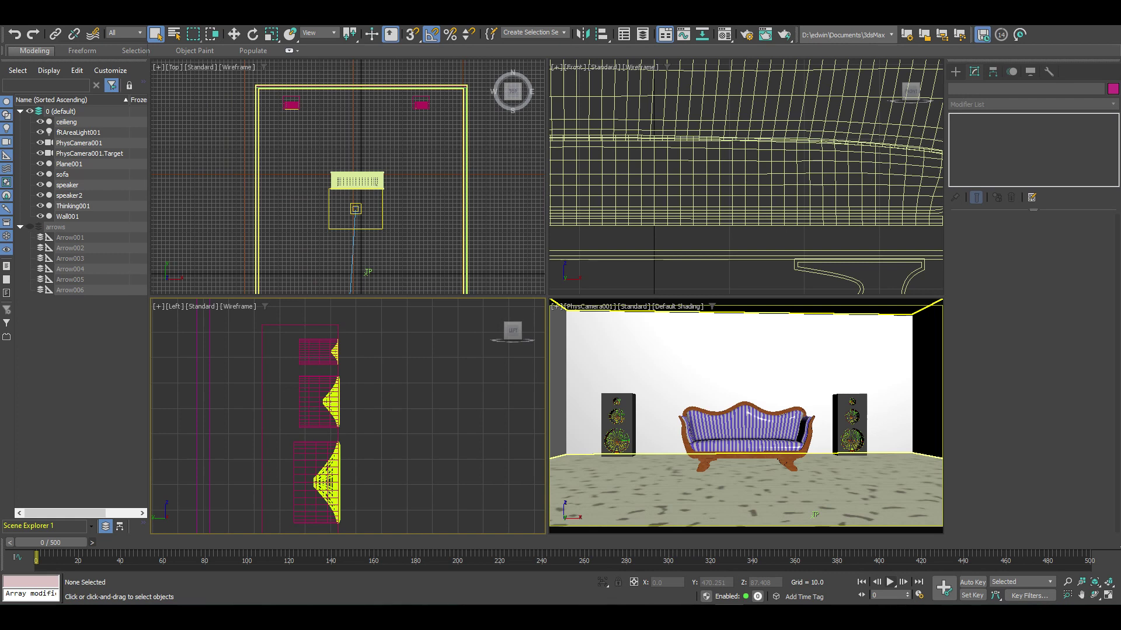
# - Select speaker2, preview the animation briefly, and return the timeline to frame 0
pyautogui.click(315, 356)
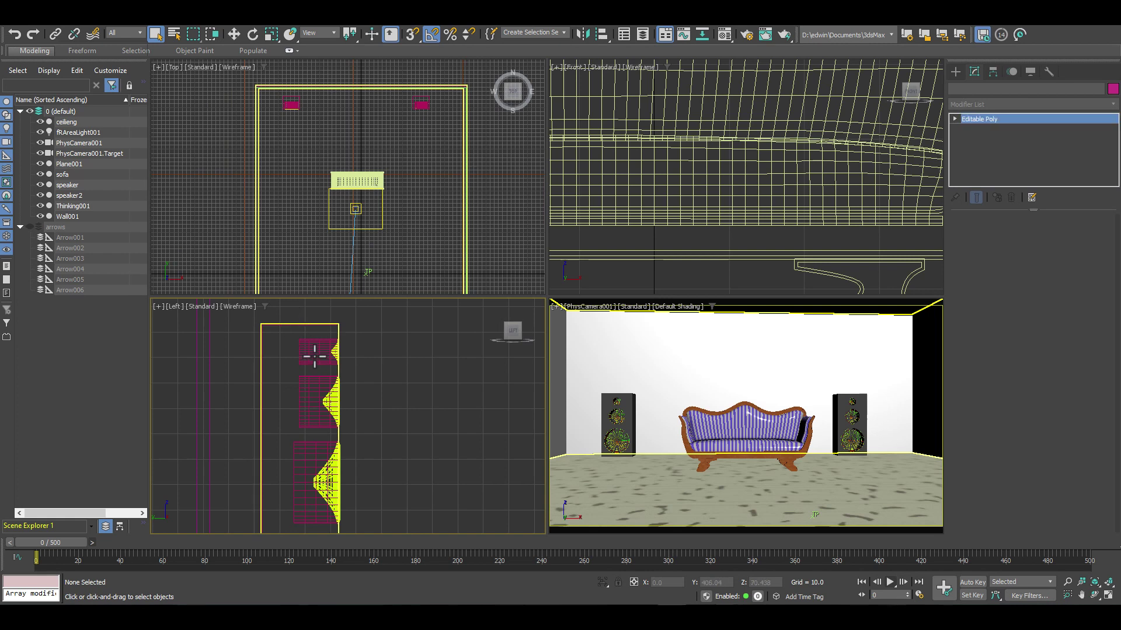
pyautogui.click(314, 356)
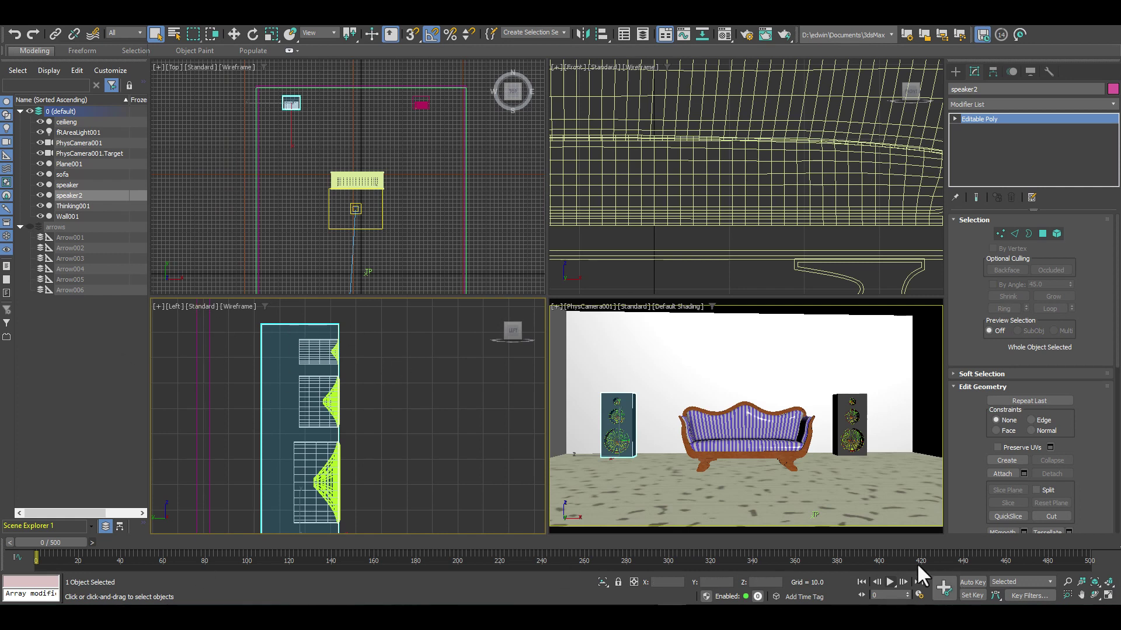
pyautogui.click(889, 582)
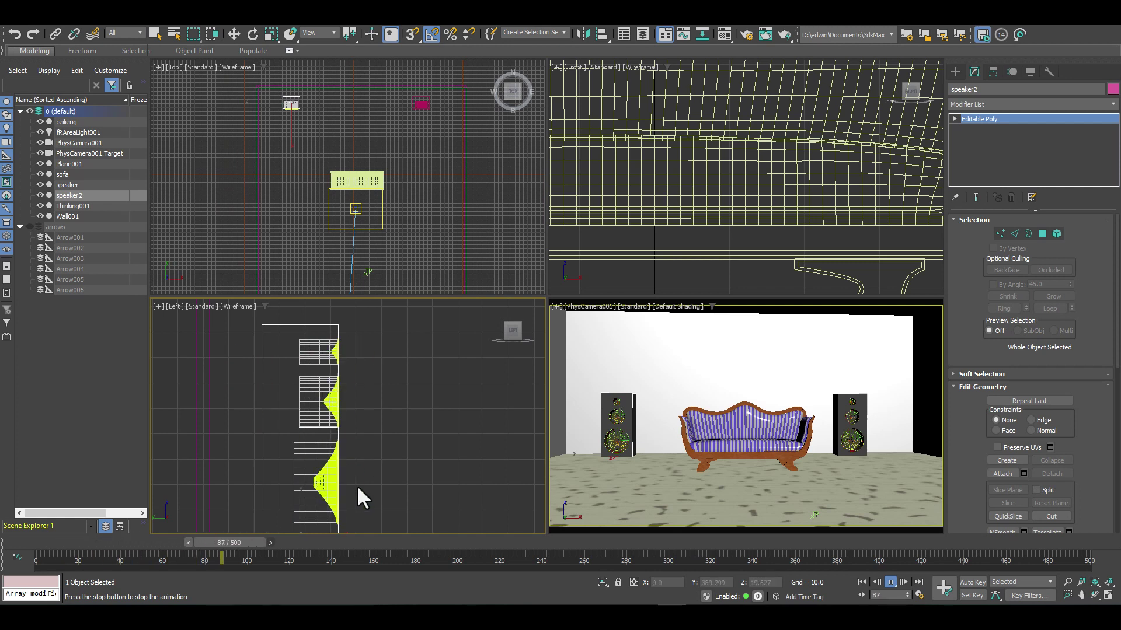
pyautogui.click(889, 582)
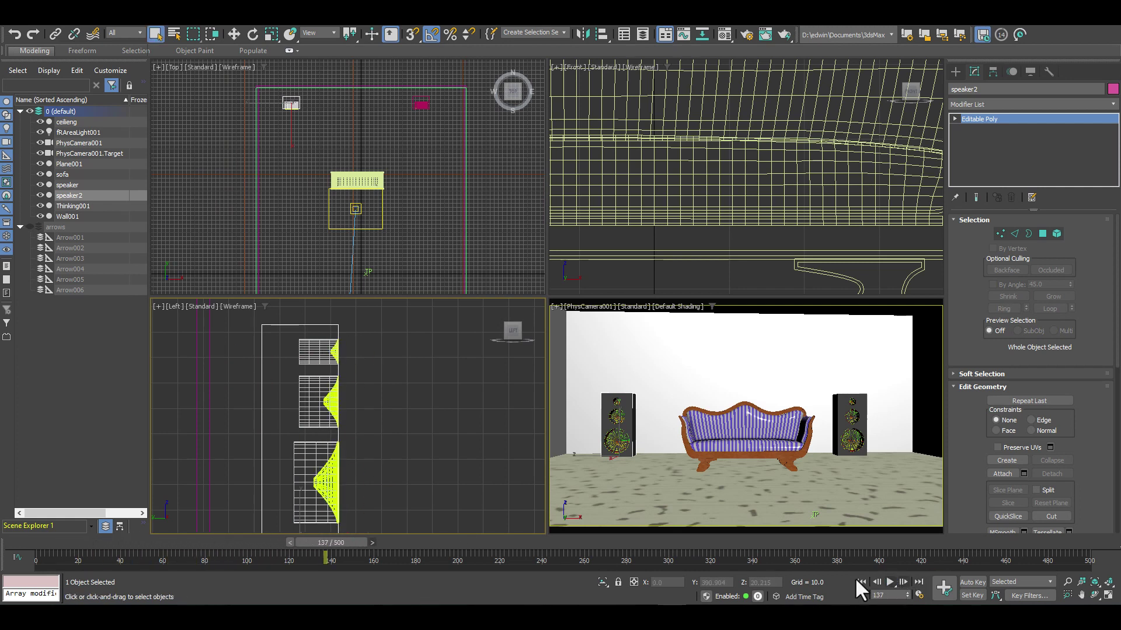
pyautogui.click(861, 582)
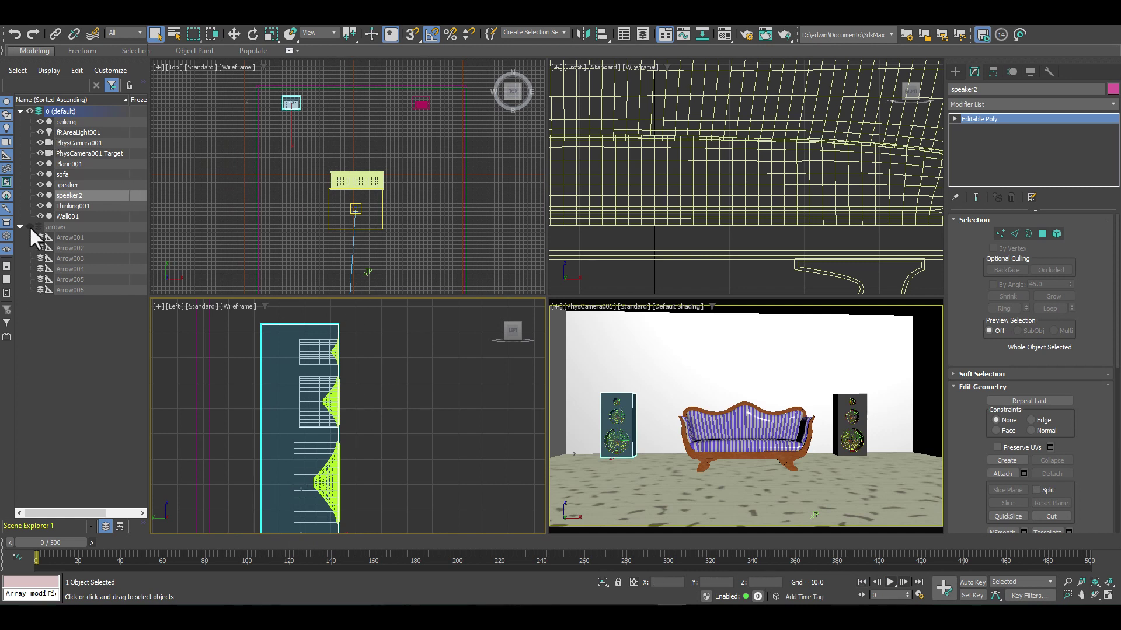
# - Select the six Arrow helpers, show the arrows layer, hide it again, and collapse it
pyautogui.doubleClick(56, 227)
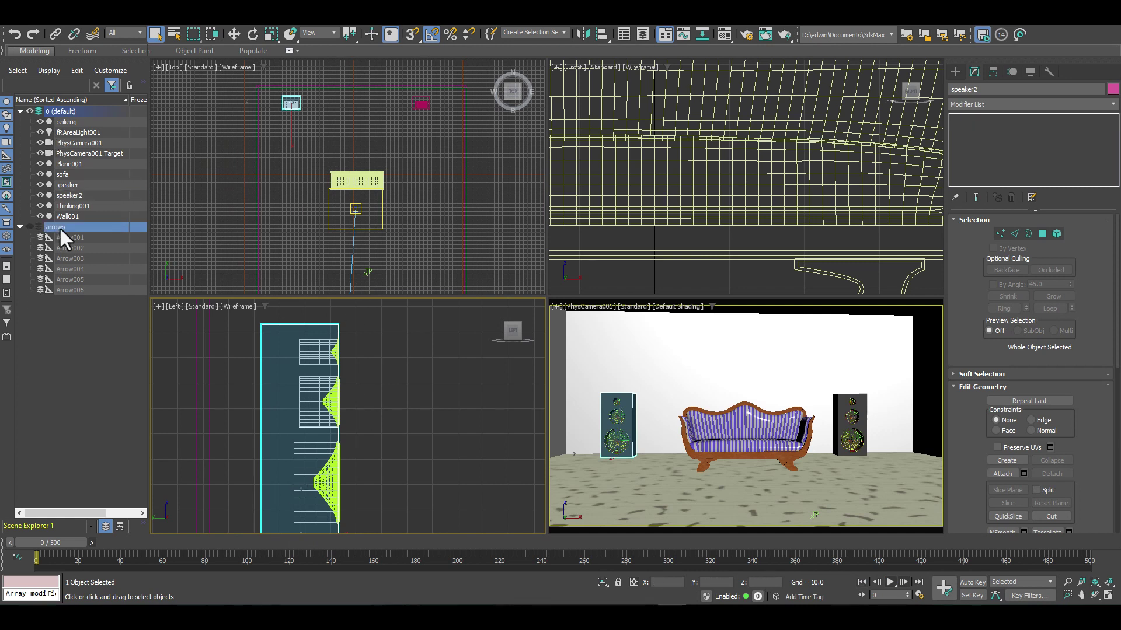
pyautogui.click(28, 227)
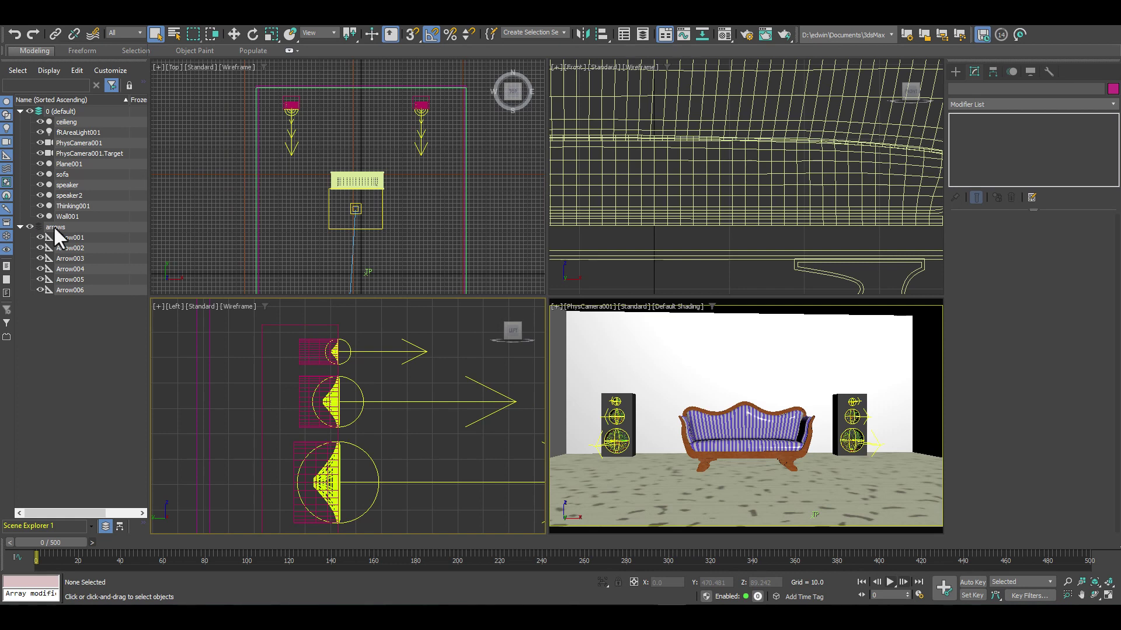
pyautogui.click(30, 227)
pyautogui.click(20, 226)
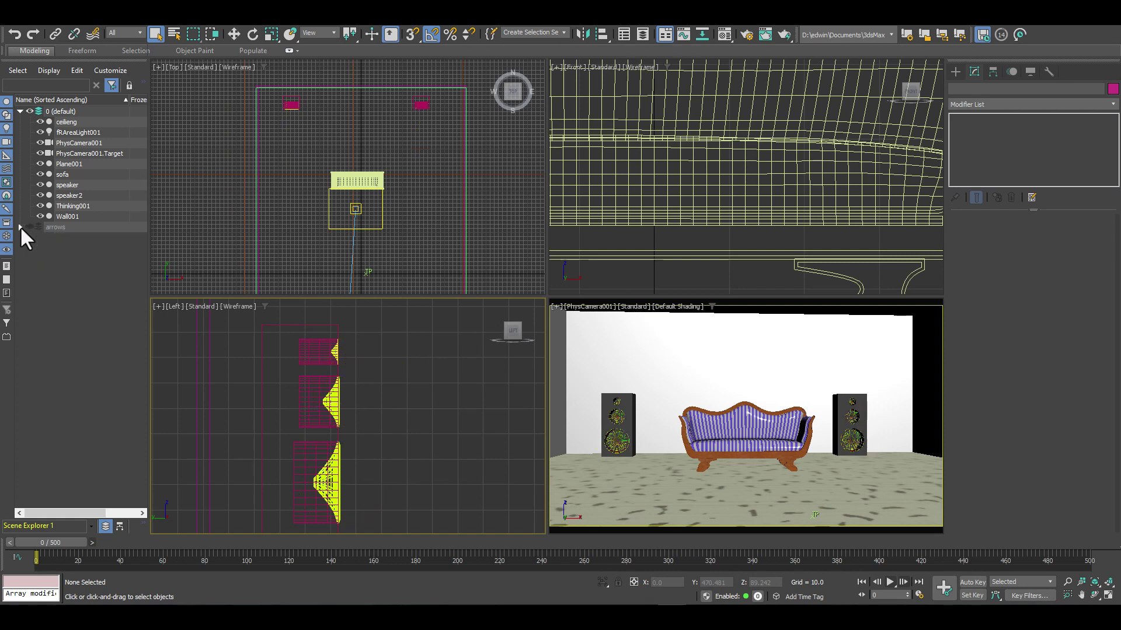
# - Select speaker2 in the Top view with Select and Move
pyautogui.click(234, 33)
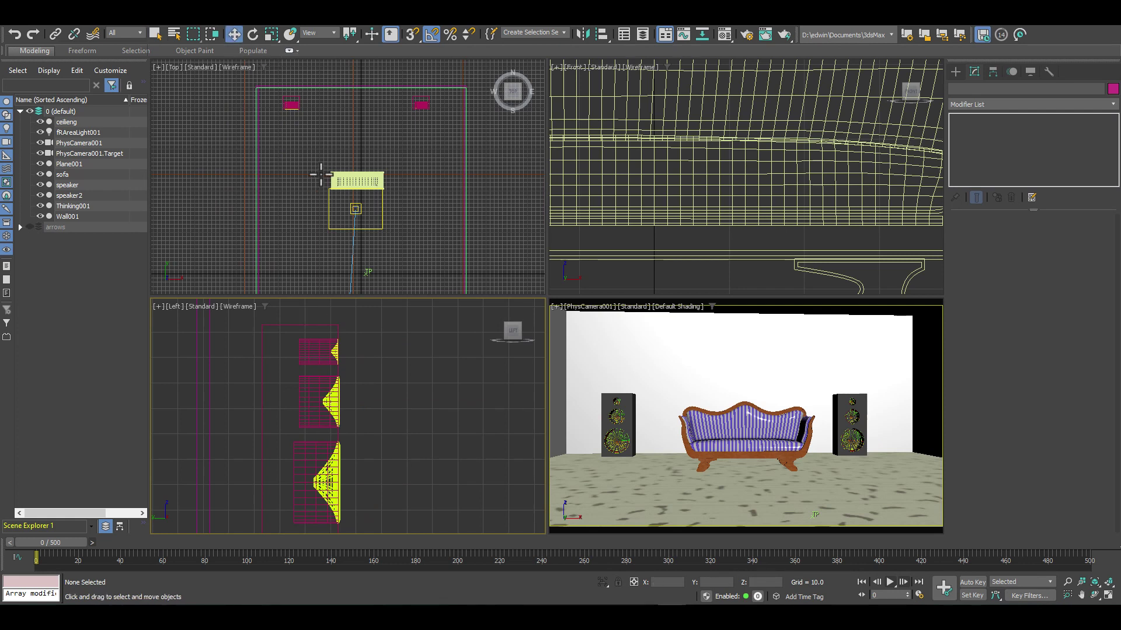
pyautogui.click(295, 107)
pyautogui.click(291, 104)
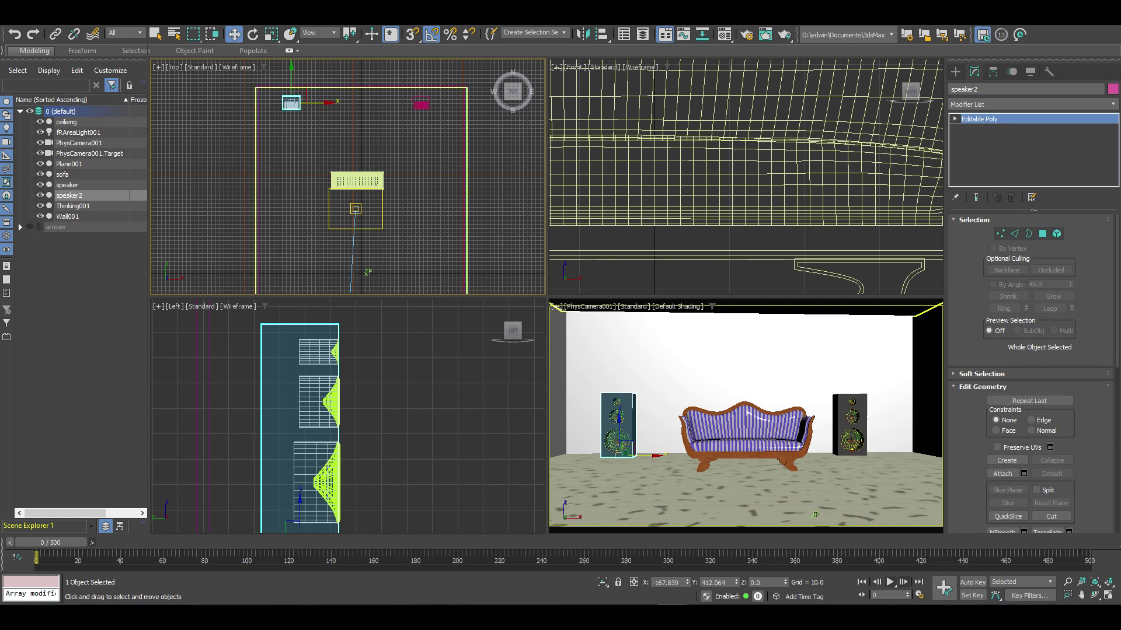
# - In the hierarchy view, select speaker2 together with its child arrows Arrow004–Arrow006
pyautogui.click(21, 227)
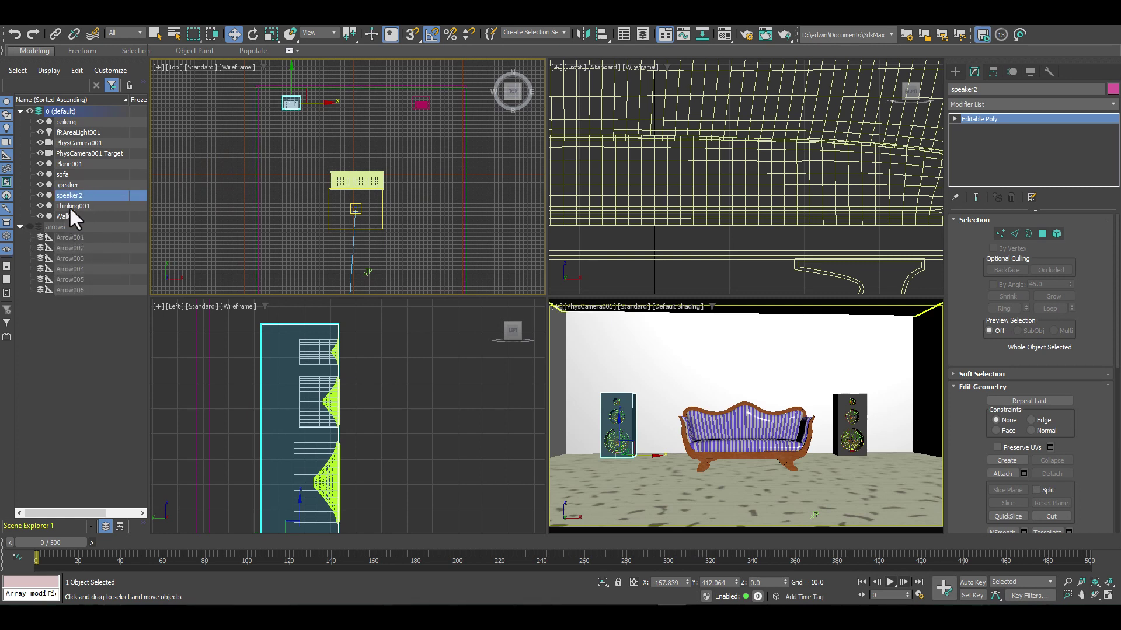
pyautogui.click(119, 527)
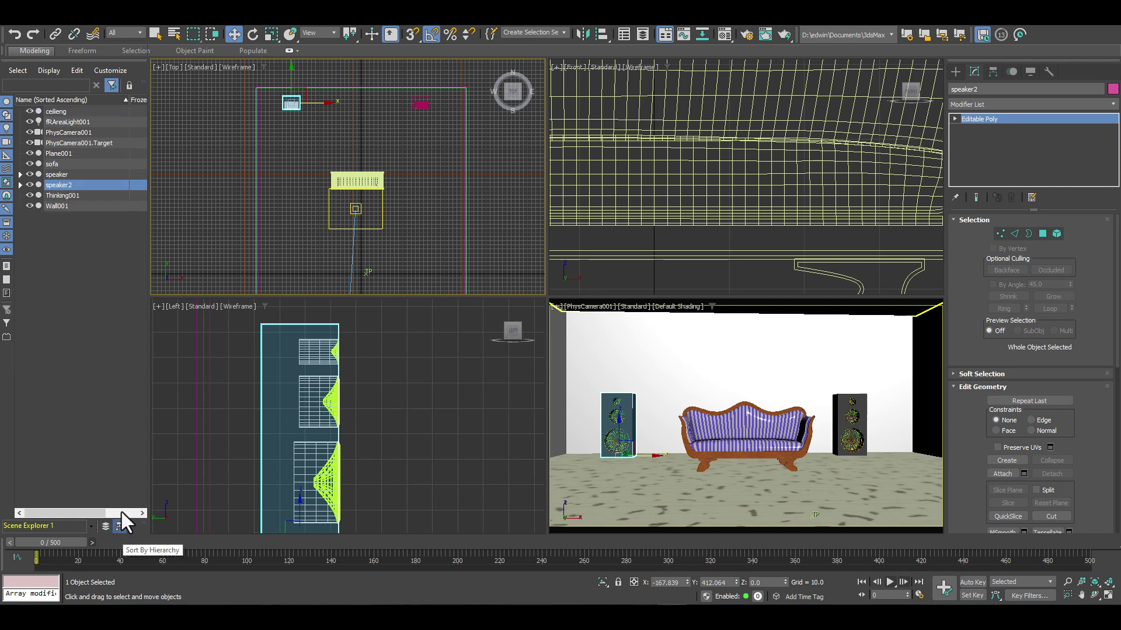
pyautogui.click(20, 186)
pyautogui.doubleClick(58, 185)
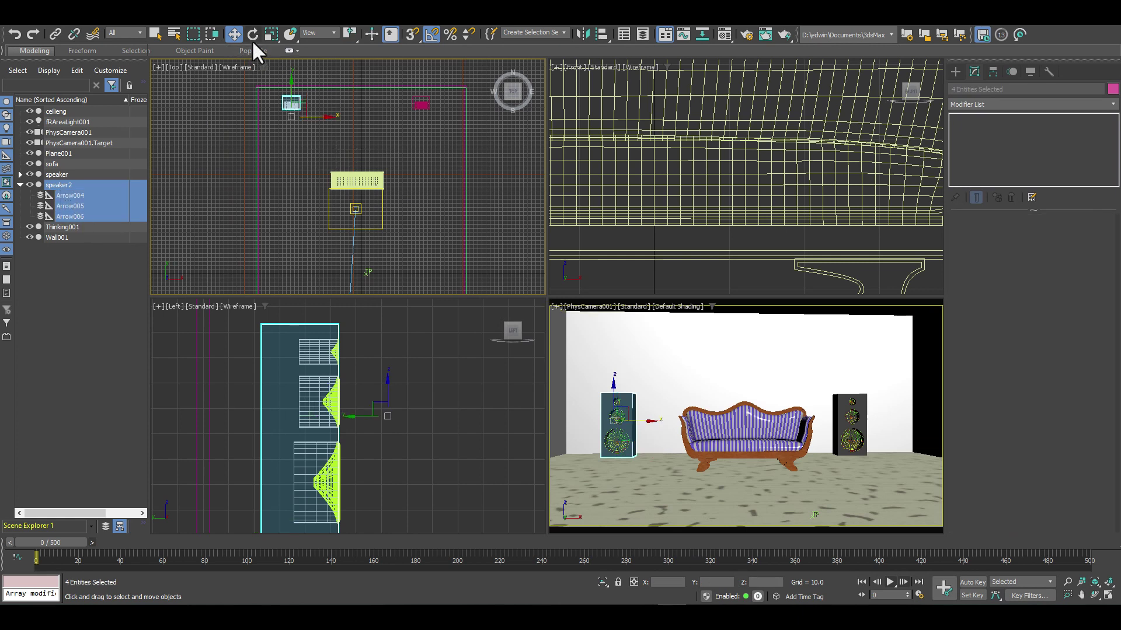
# - Clone the speaker2 group, rotate the copy 35° about Z, and move it front-left
pyautogui.moveTo(292, 105); pyautogui.dragTo(294, 148)
pyautogui.moveTo(292, 105)
pyautogui.keyDown('shift'); pyautogui.mouseDown()
pyautogui.moveTo(298, 165)
pyautogui.moveTo(300, 156)
pyautogui.mouseUp(); pyautogui.keyUp('shift')
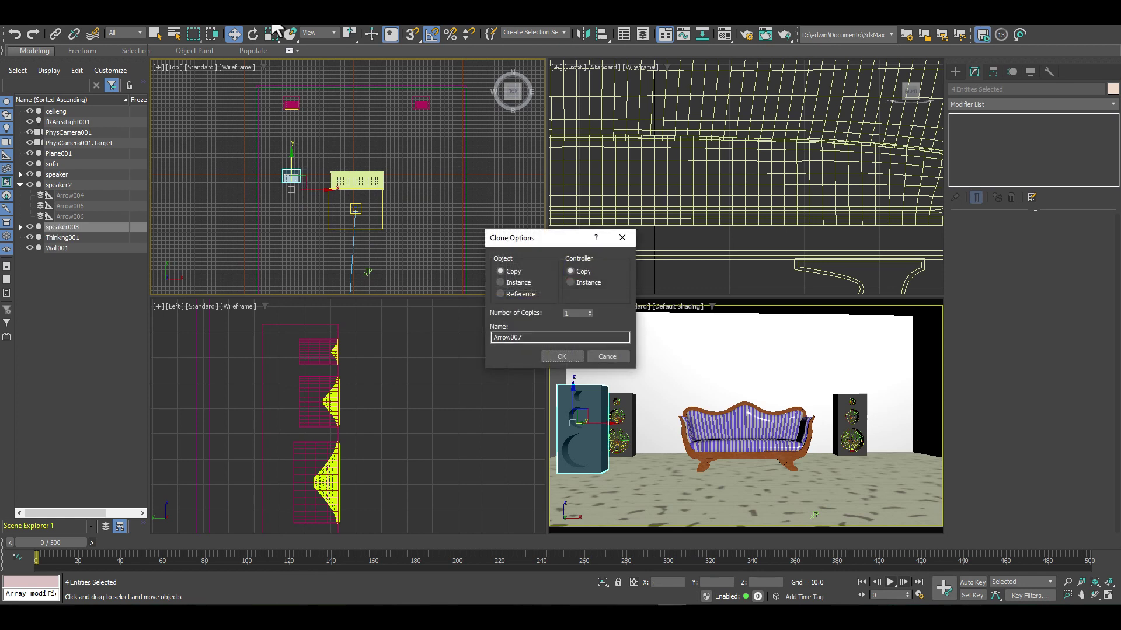
pyautogui.click(562, 355)
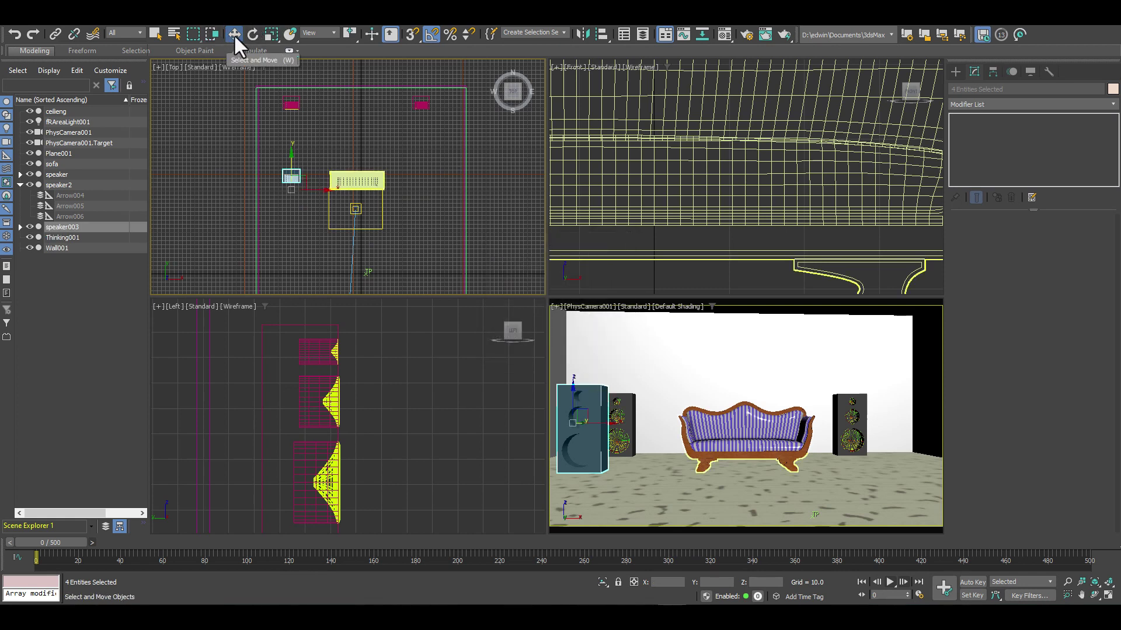
pyautogui.click(253, 34)
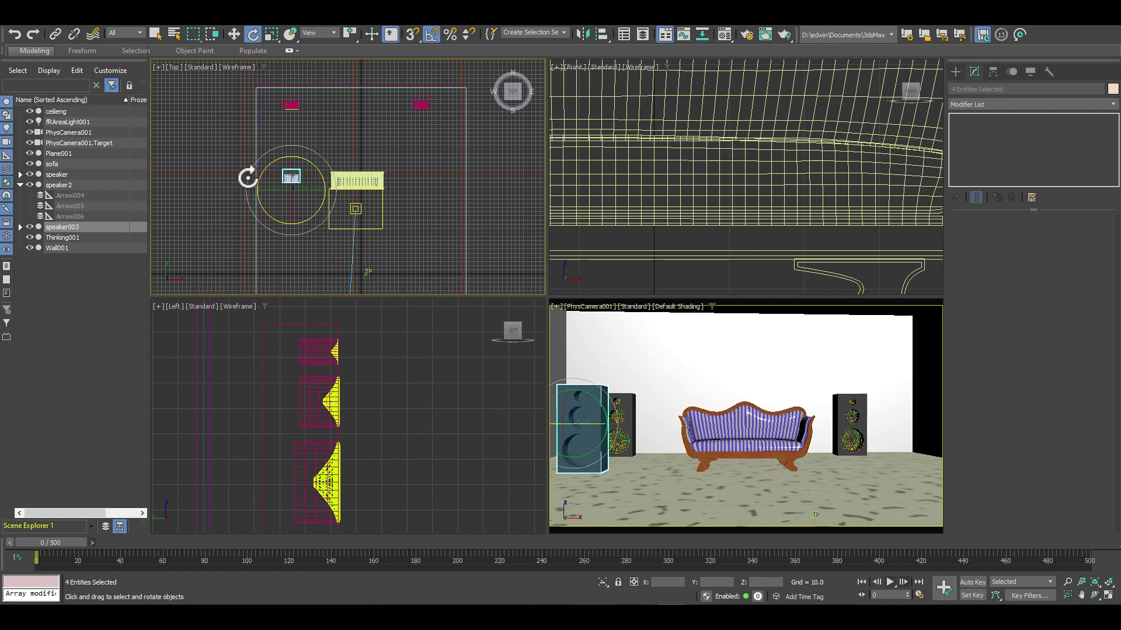
pyautogui.moveTo(261, 199); pyautogui.dragTo(287, 238)
pyautogui.click(234, 33)
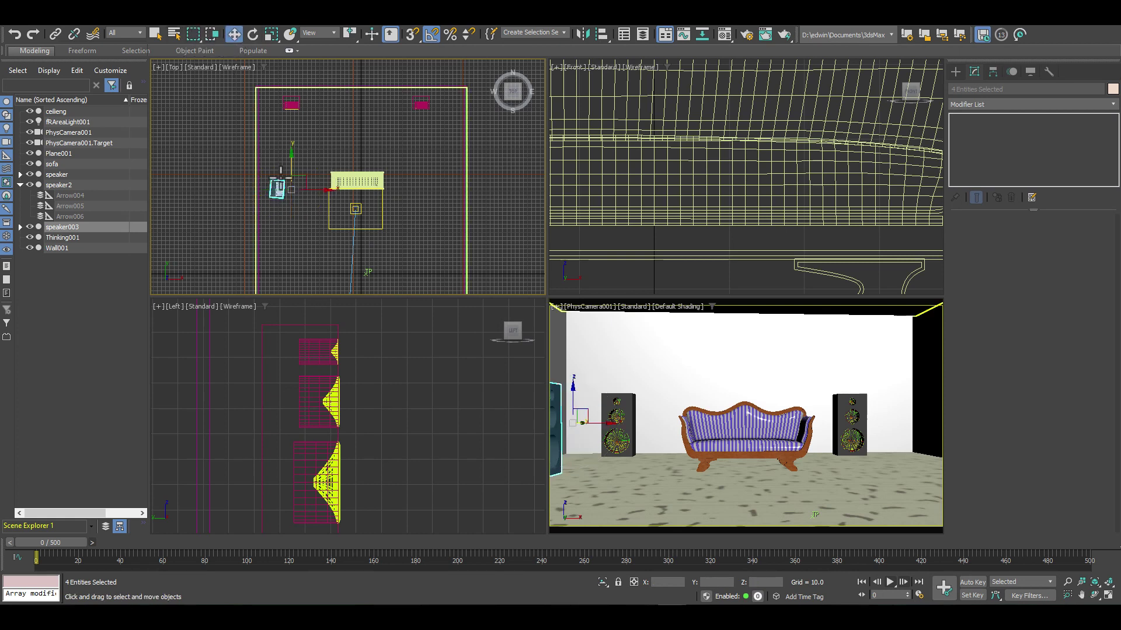
pyautogui.moveTo(305, 179); pyautogui.dragTo(320, 173)
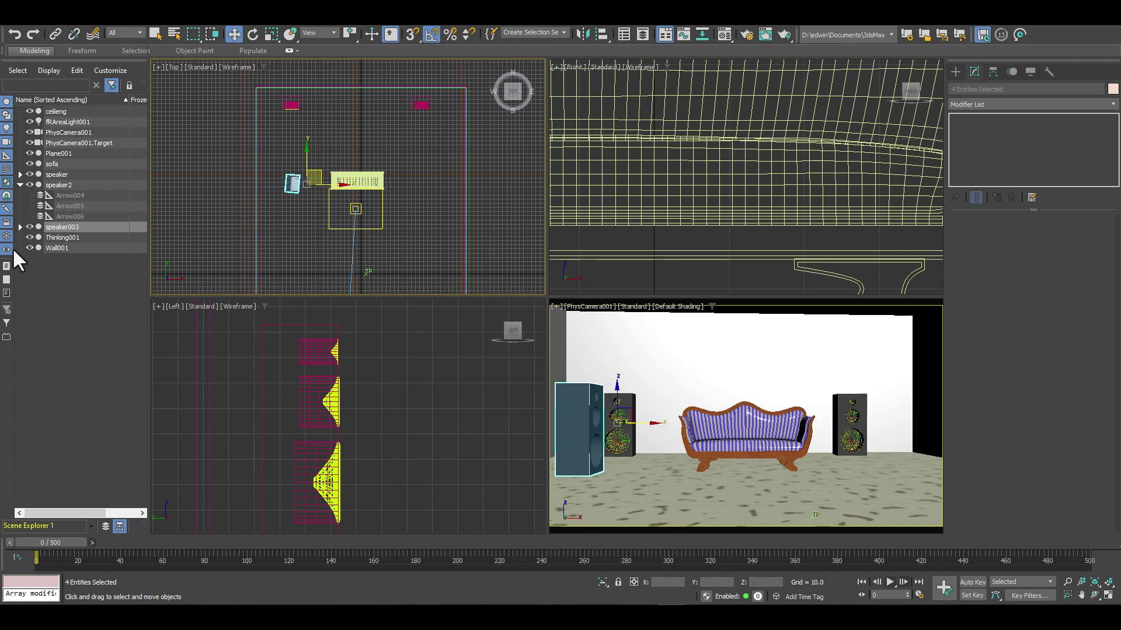
# - Confirm speaker003's child arrows in both the layer and hierarchy listings of Scene Explorer
pyautogui.click(20, 226)
pyautogui.click(21, 226)
pyautogui.click(105, 527)
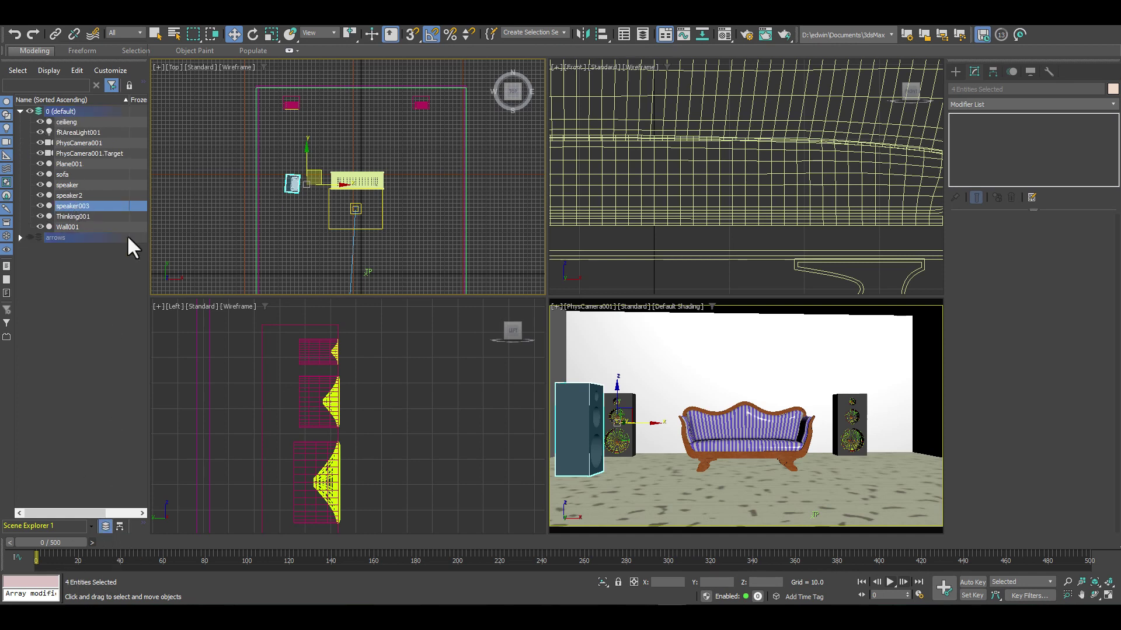
pyautogui.click(21, 236)
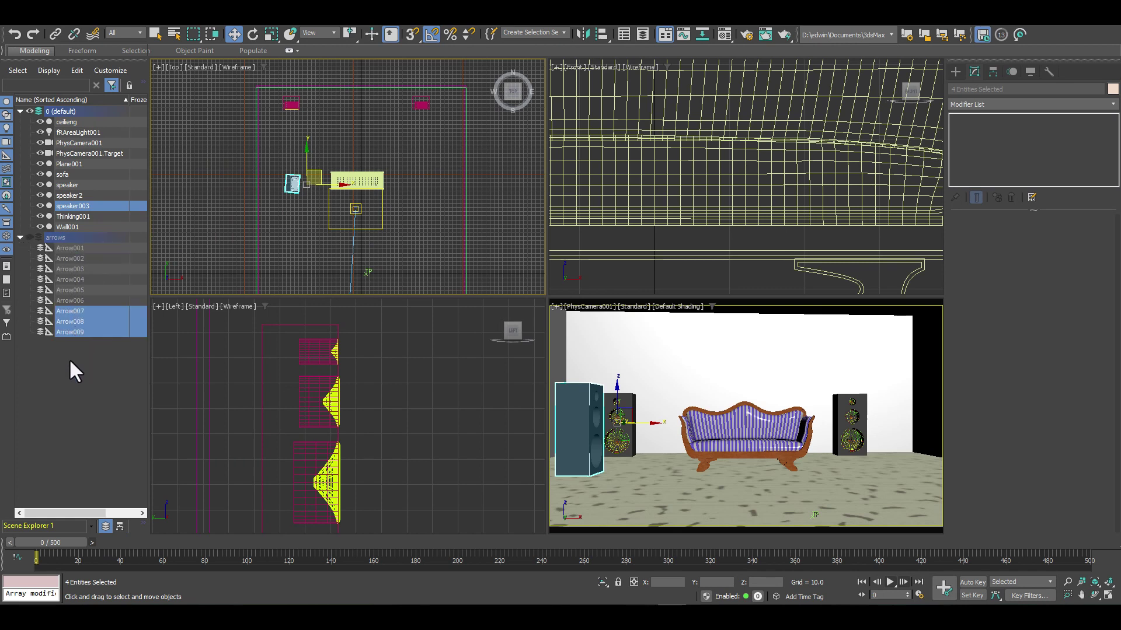
pyautogui.click(19, 237)
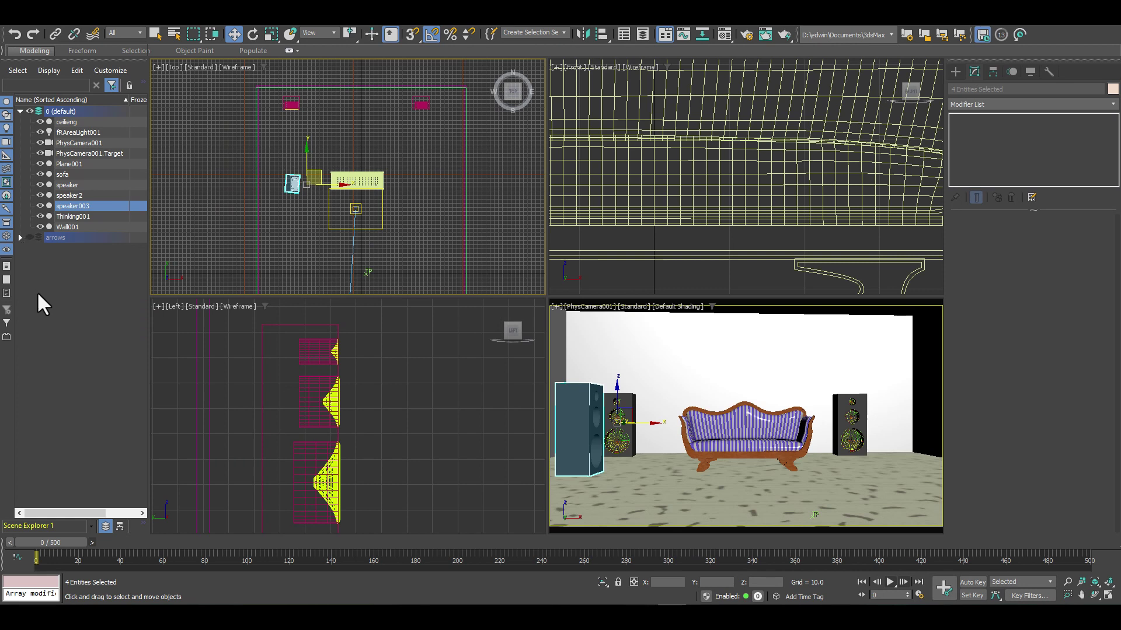
pyautogui.click(120, 527)
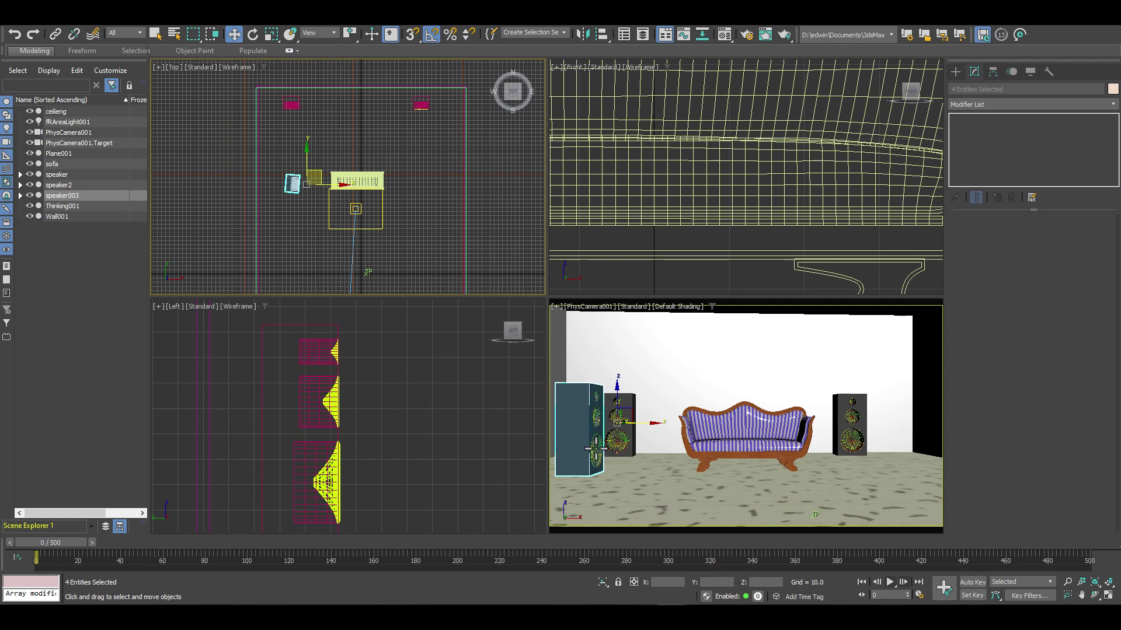
# - Select the right speaker together with its three child arrows
pyautogui.click(426, 102)
pyautogui.click(450, 104)
pyautogui.click(426, 100)
pyautogui.click(427, 101)
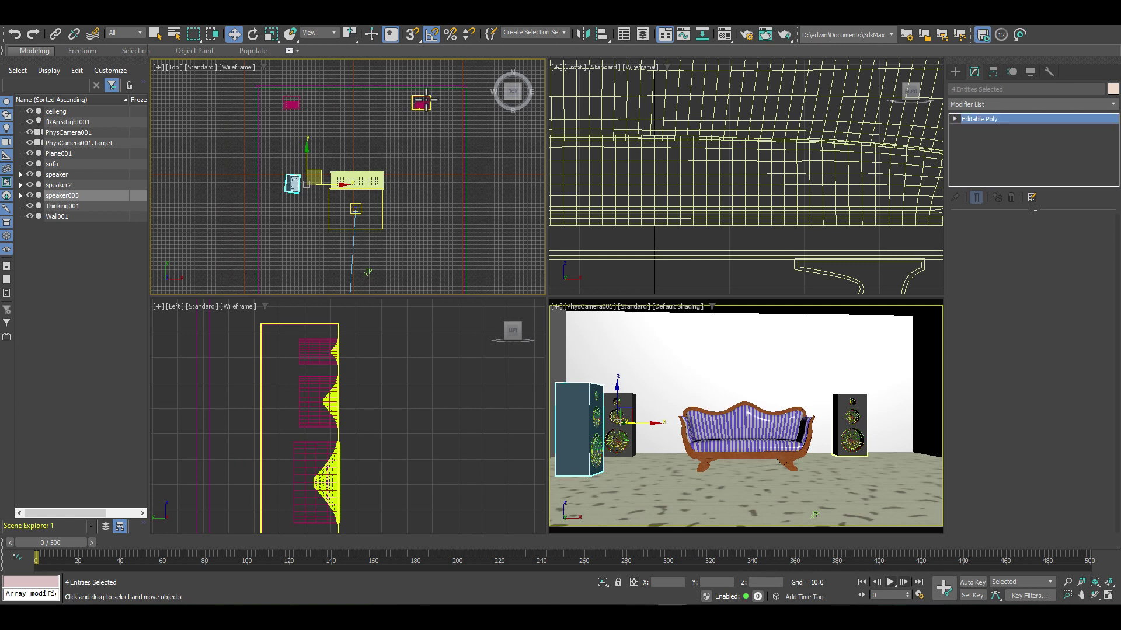
pyautogui.click(21, 174)
pyautogui.doubleClick(57, 174)
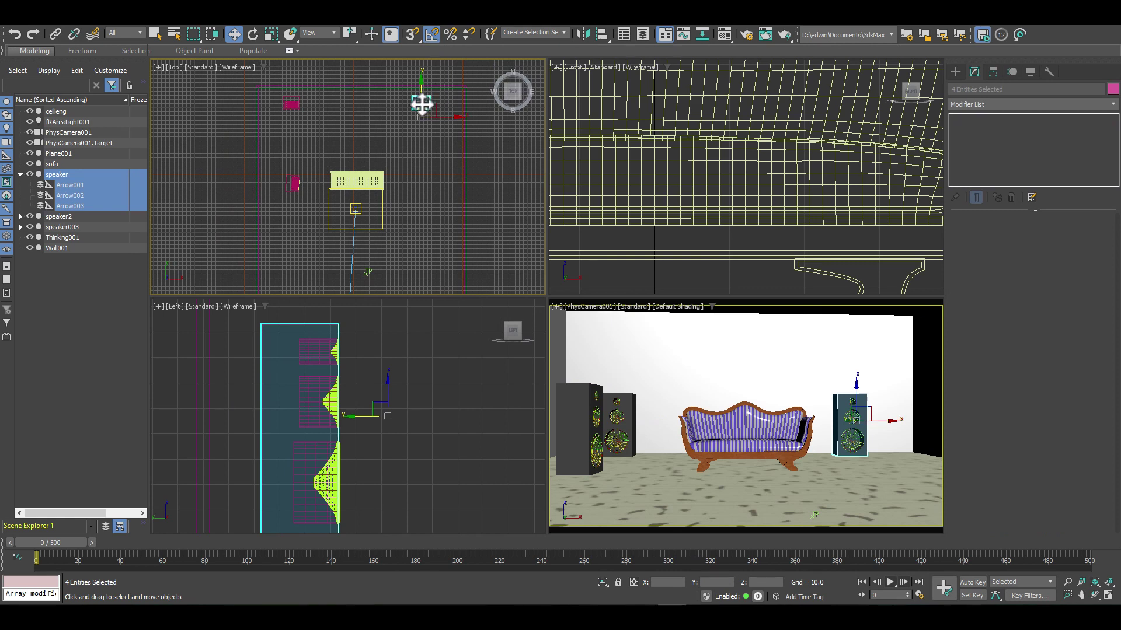
# - Clone the speaker and arrows, rotate the copy about 70°, and place it beside the right speaker
pyautogui.moveTo(421, 104); pyautogui.dragTo(420, 204)
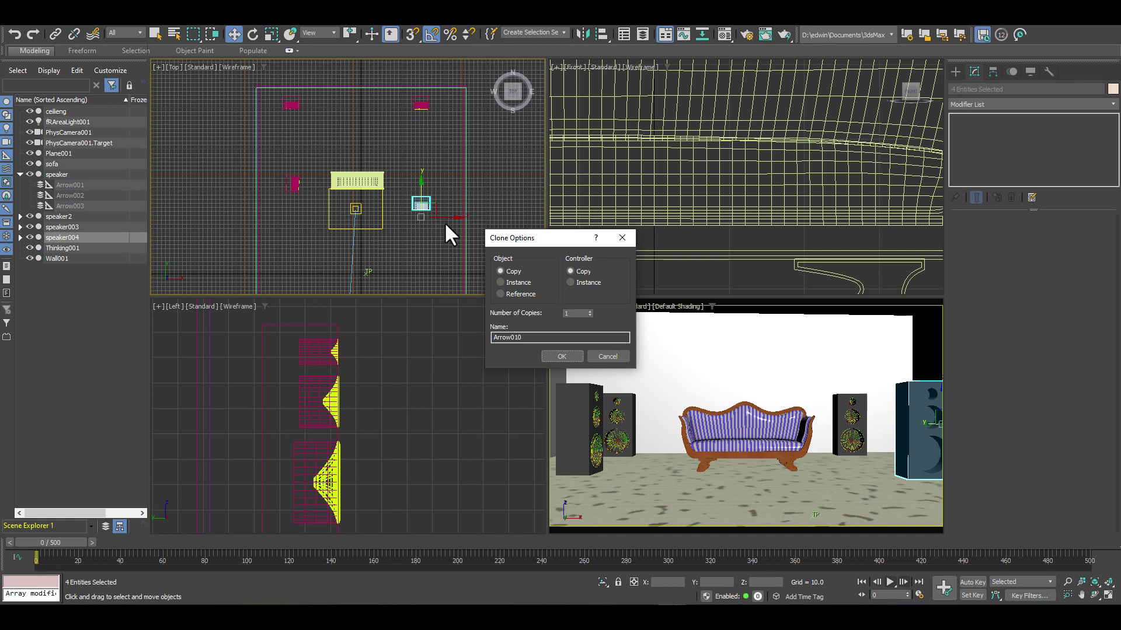
pyautogui.click(561, 356)
pyautogui.moveTo(453, 217)
pyautogui.mouseDown()
pyautogui.moveTo(472, 242)
pyautogui.moveTo(440, 213)
pyautogui.mouseUp()
pyautogui.click(255, 34)
pyautogui.click(234, 34)
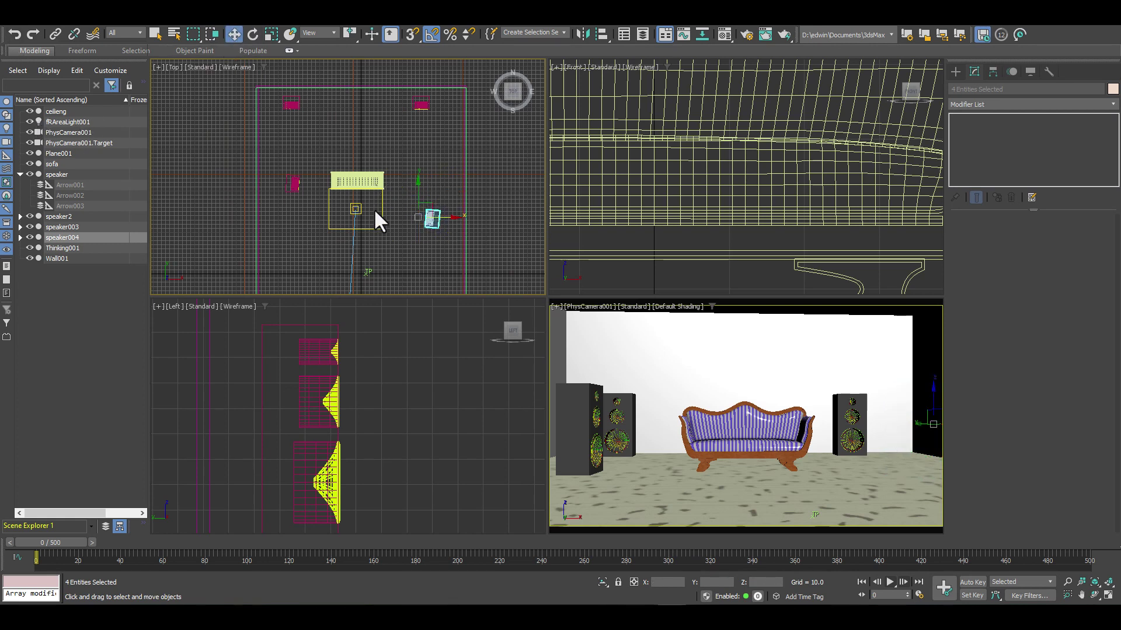
pyautogui.moveTo(423, 210); pyautogui.dragTo(412, 180)
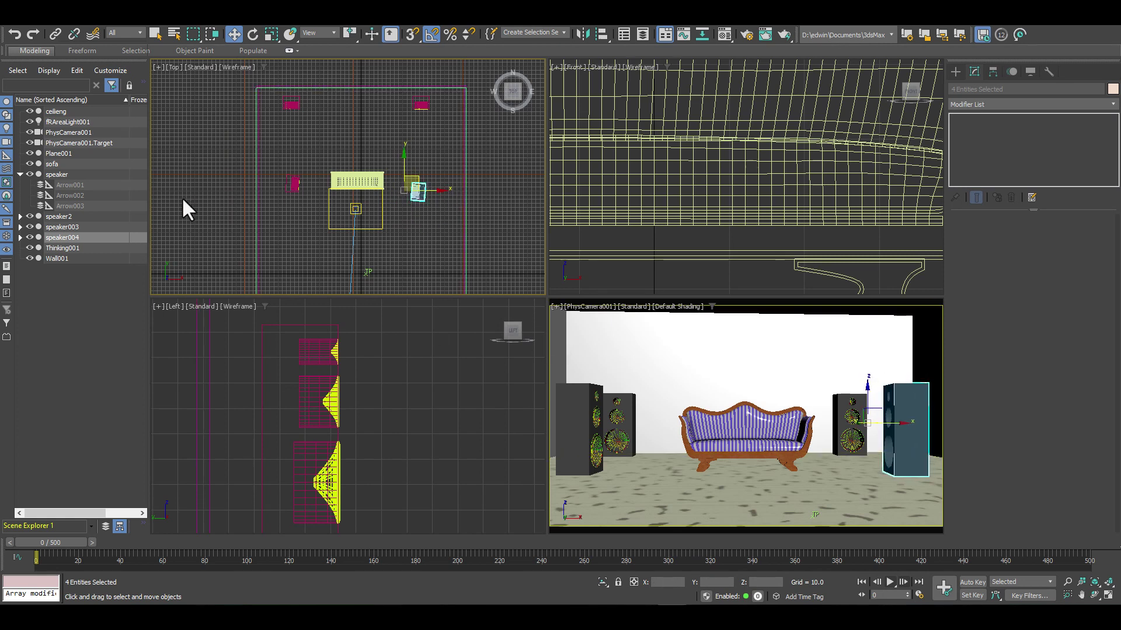
# - Review the new arrows Arrow010–012 in the arrows layer listing
pyautogui.click(104, 528)
pyautogui.click(20, 248)
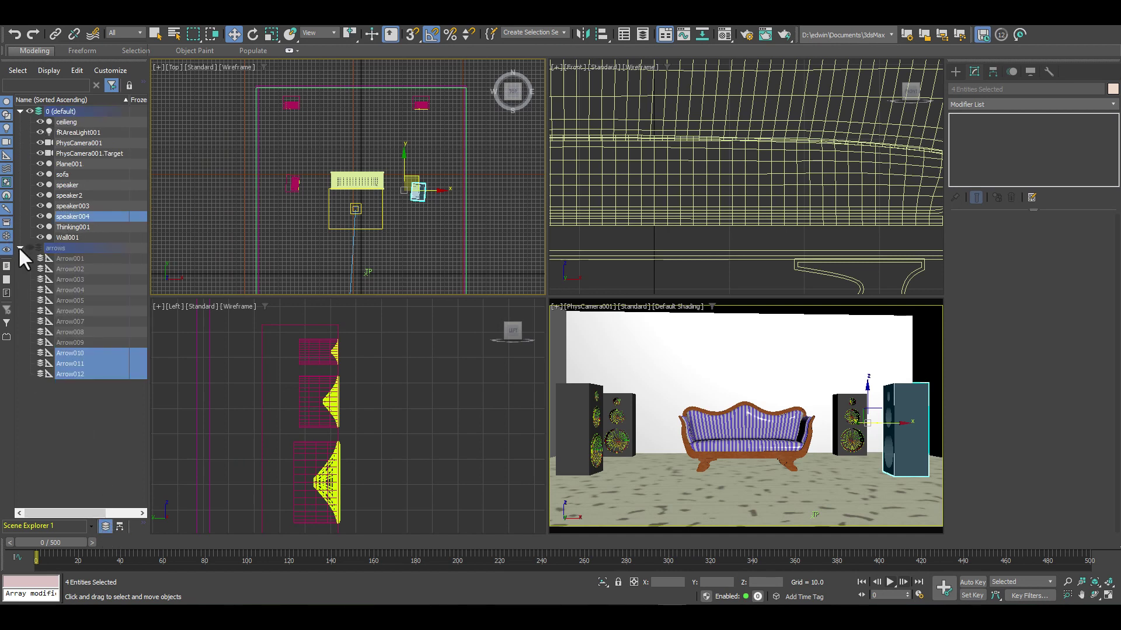
pyautogui.click(20, 247)
pyautogui.click(91, 542)
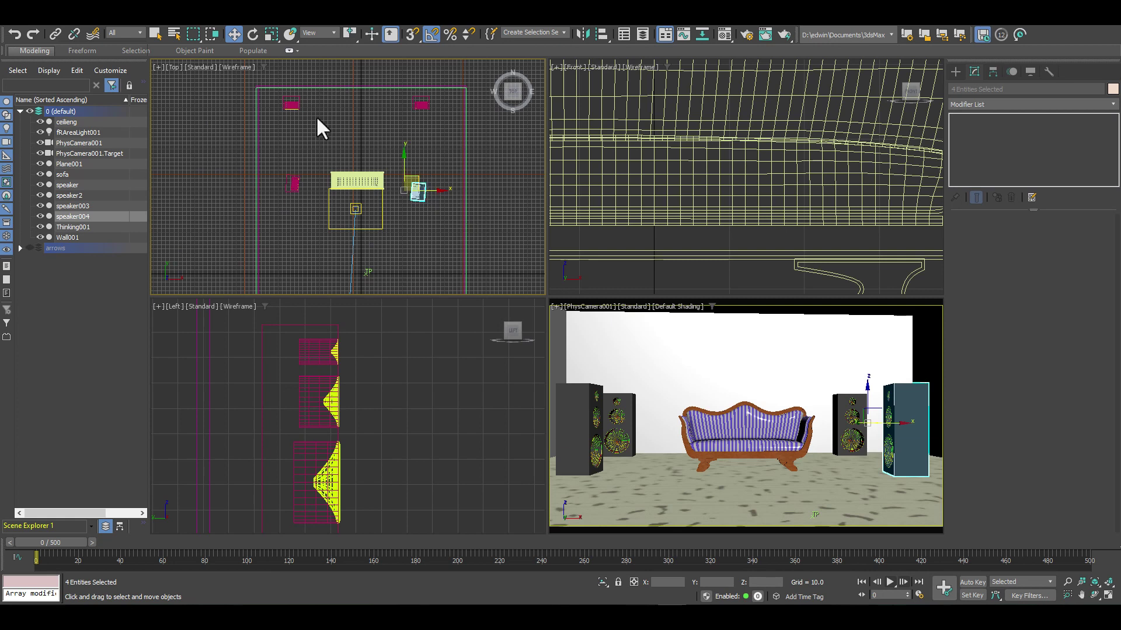
# - Turn speaker004 10° about Z toward the sofa and preview playback up to frame 67
pyautogui.click(252, 35)
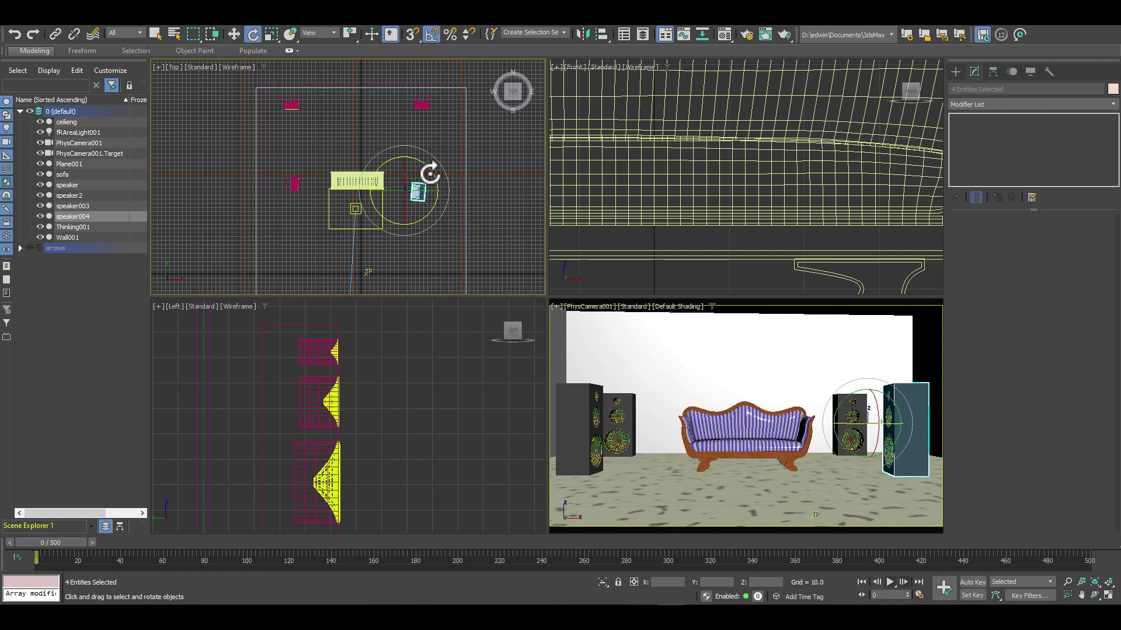
pyautogui.moveTo(431, 173); pyautogui.dragTo(433, 153)
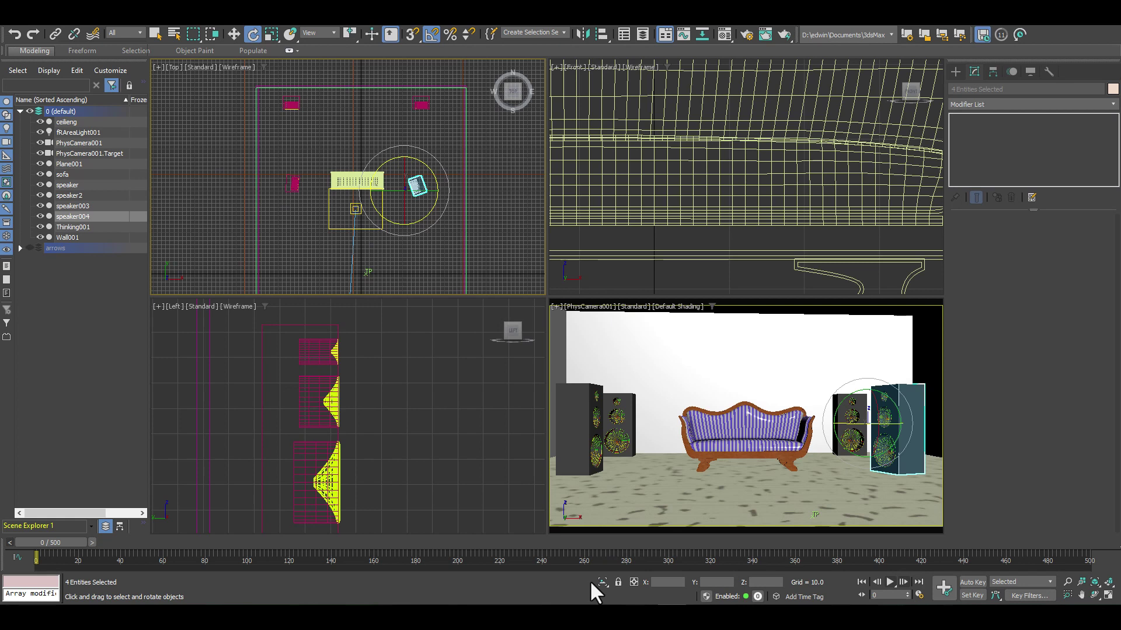
pyautogui.click(888, 581)
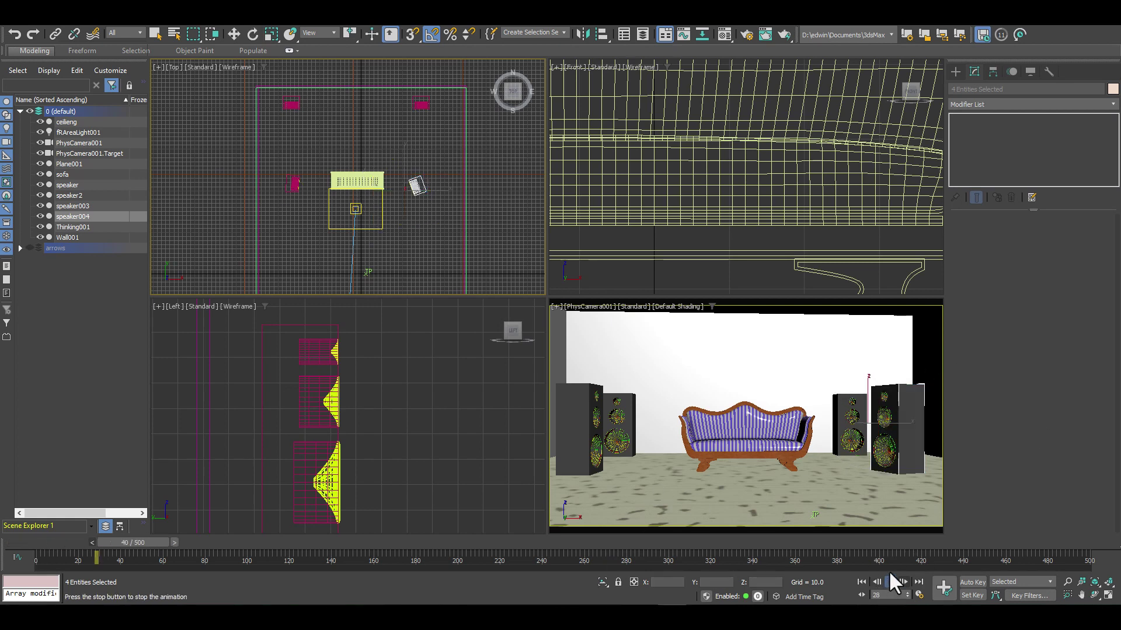
pyautogui.rightClick(888, 570)
pyautogui.click(888, 582)
pyautogui.press('e')
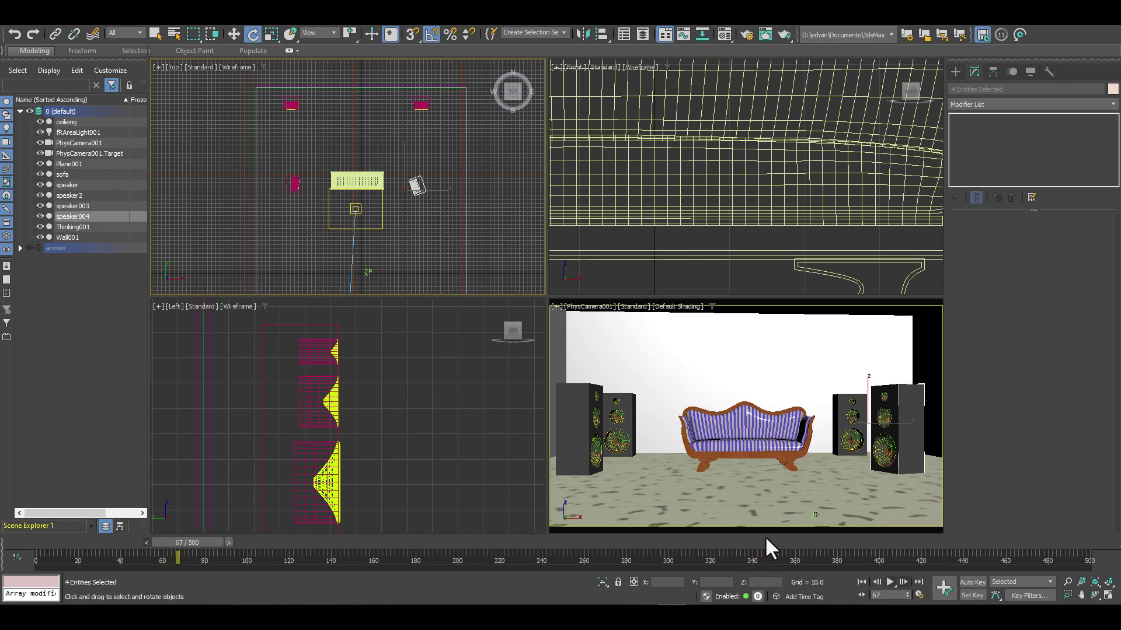
# - Continue previewing the vibrating membranes to frames 151 and 272, then return to frame 0
pyautogui.click(891, 582)
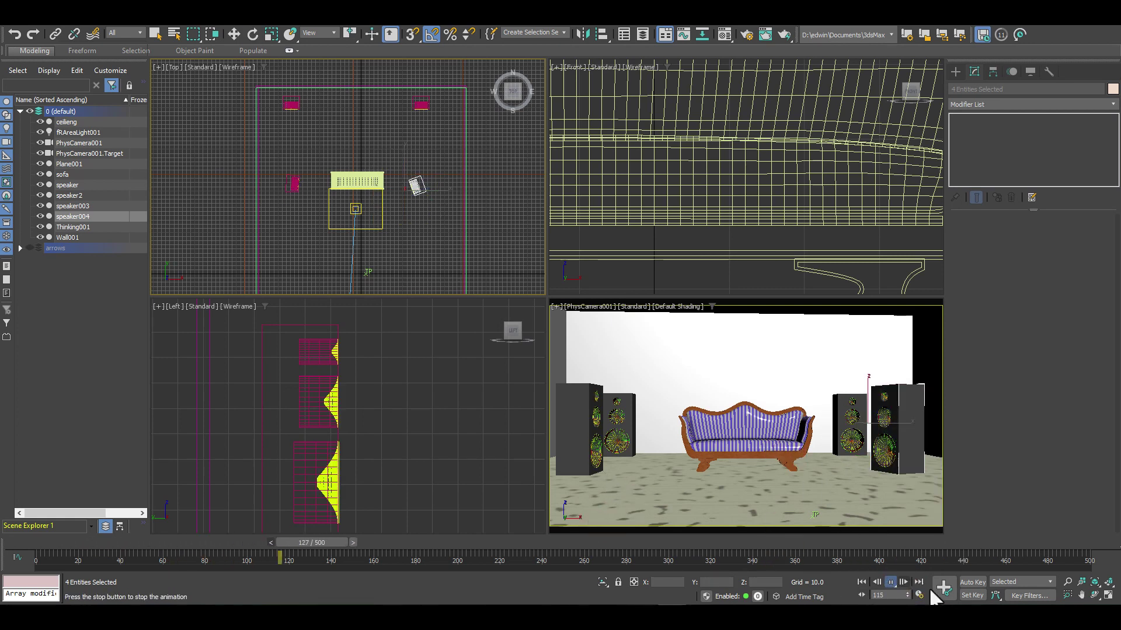
pyautogui.click(890, 581)
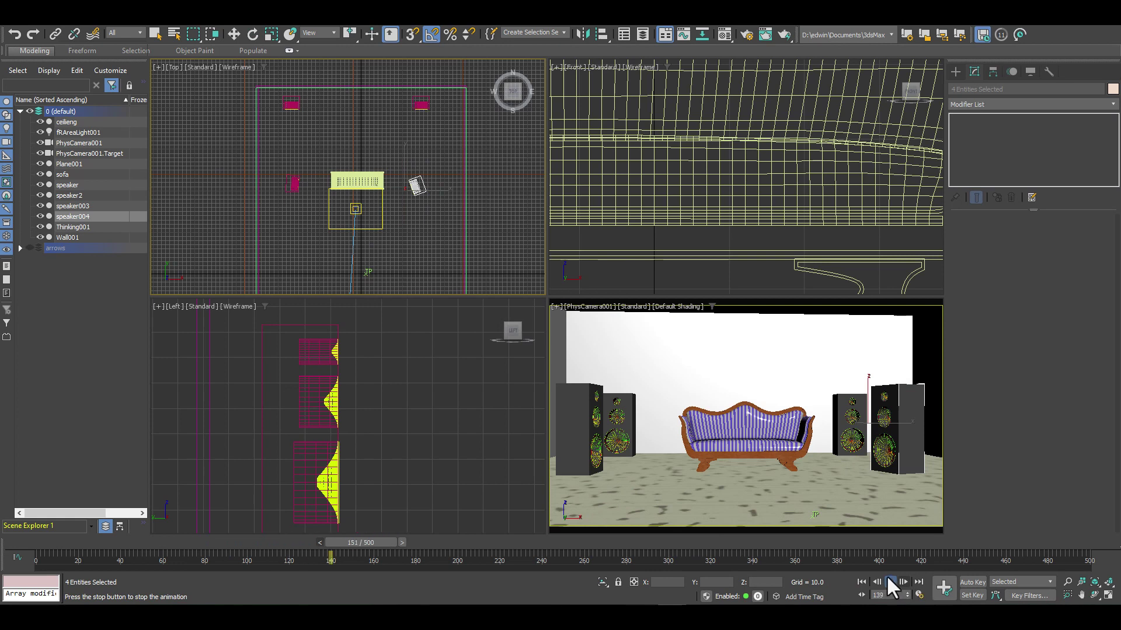
pyautogui.click(686, 459)
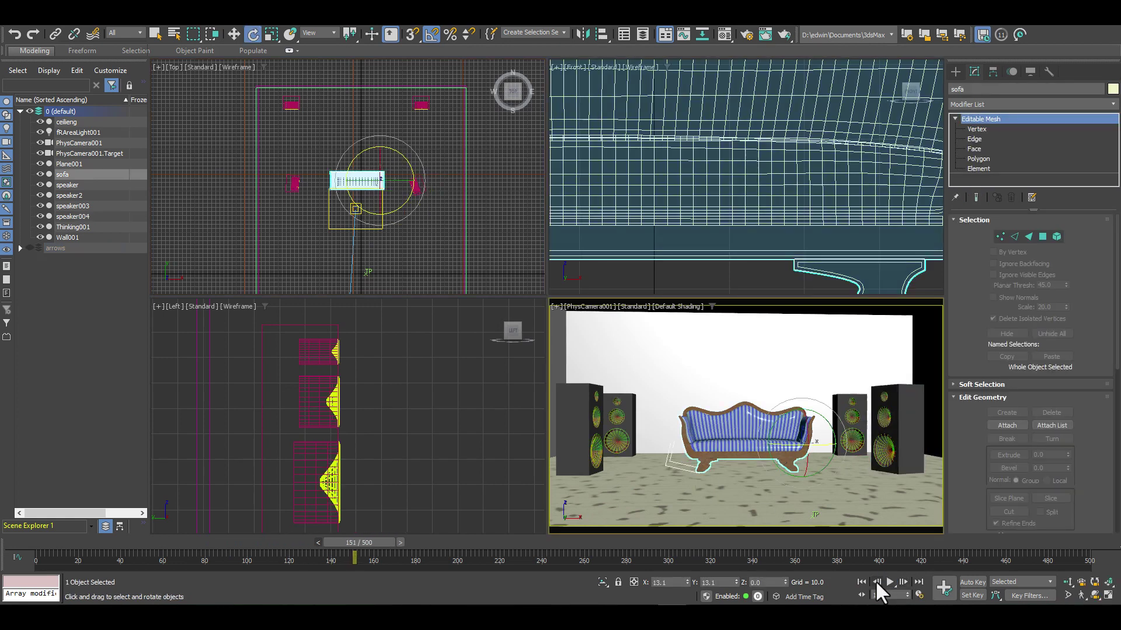
pyautogui.click(890, 582)
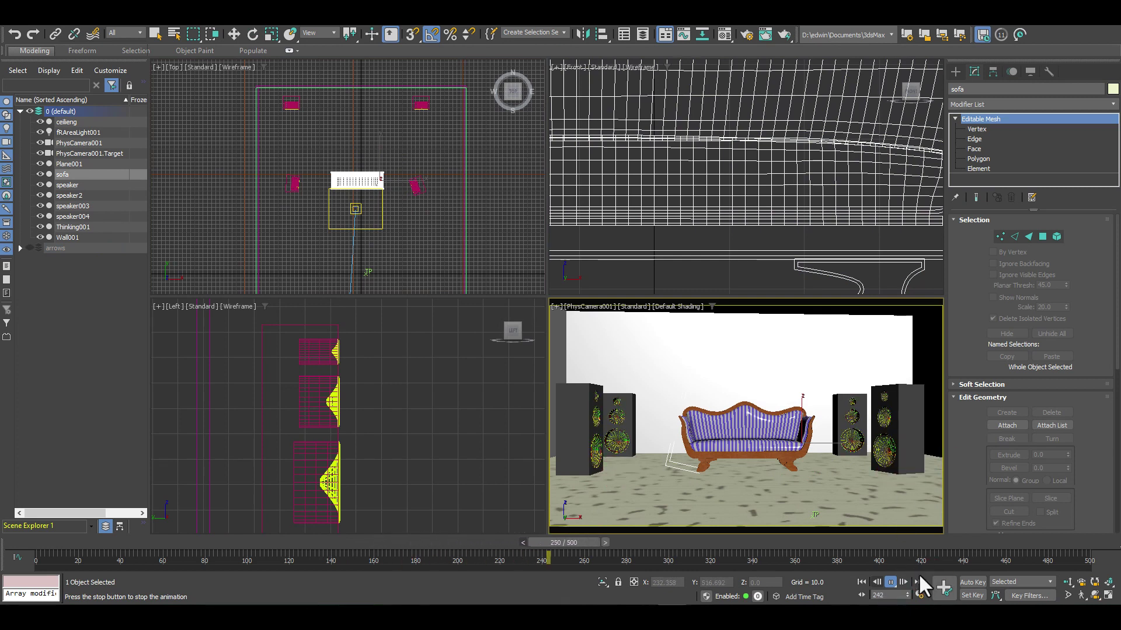
pyautogui.click(890, 582)
pyautogui.click(860, 581)
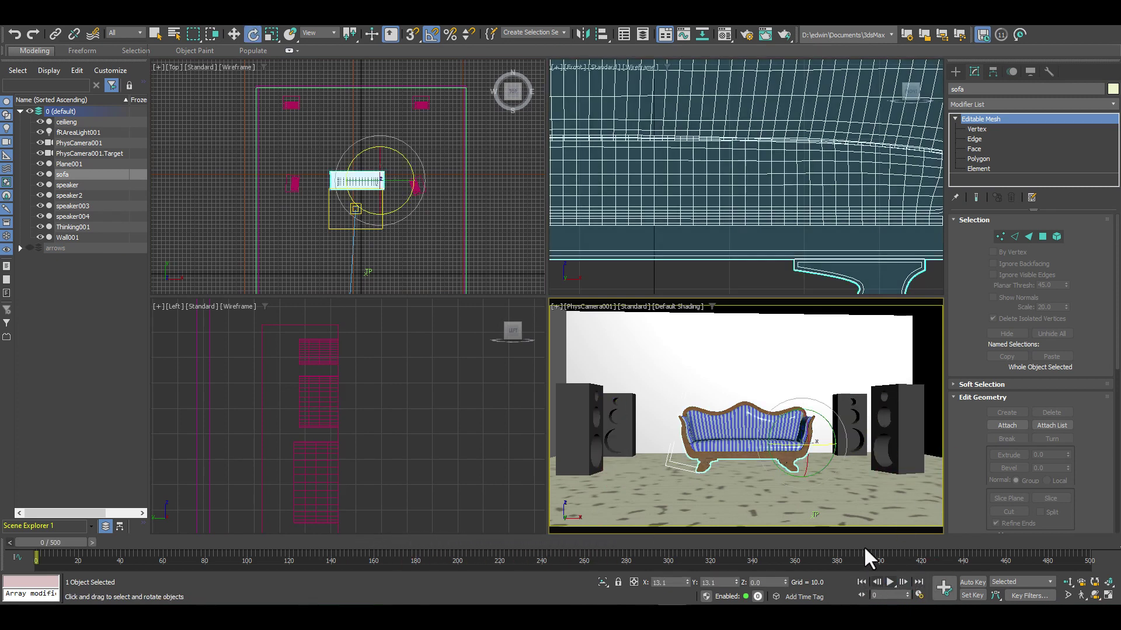